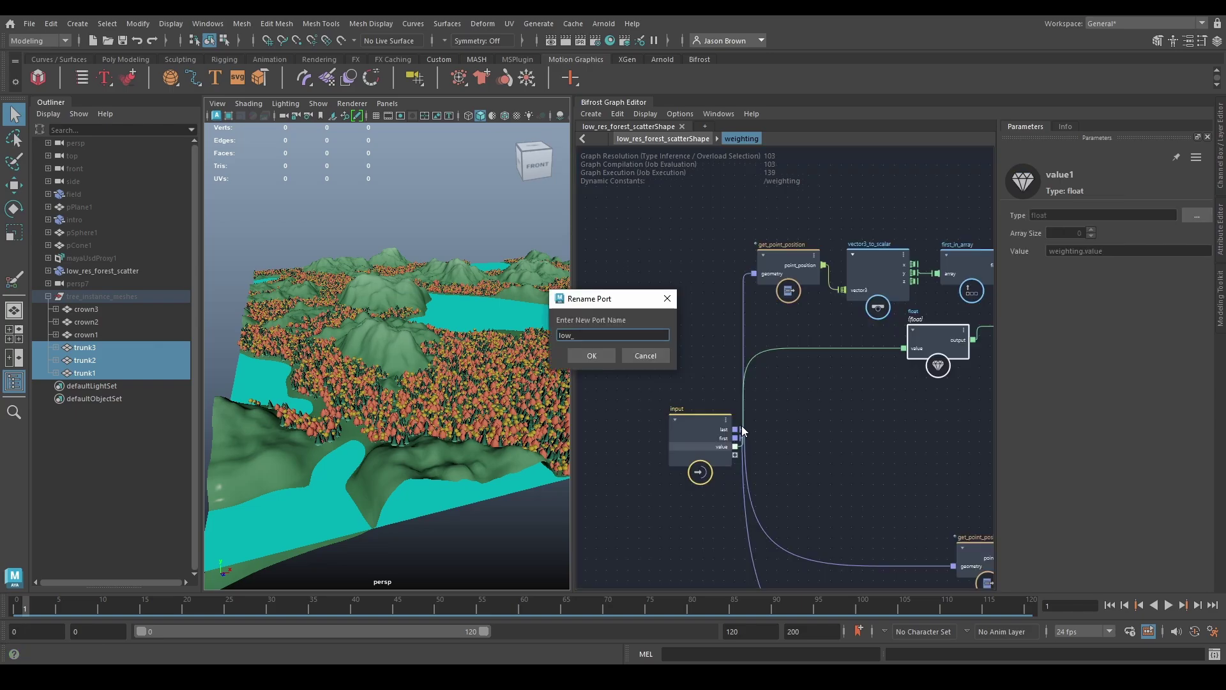
Step: Name the weighting compound's new input port low_value and delete the float constant node it replaces
{"action": "type", "text": "value"}
{"action": "key", "text": "Return"}
{"action": "left_click_drag", "start_coordinate": [861, 363], "coordinate": [819, 362]}
{"action": "left_click", "coordinate": [724, 383]}
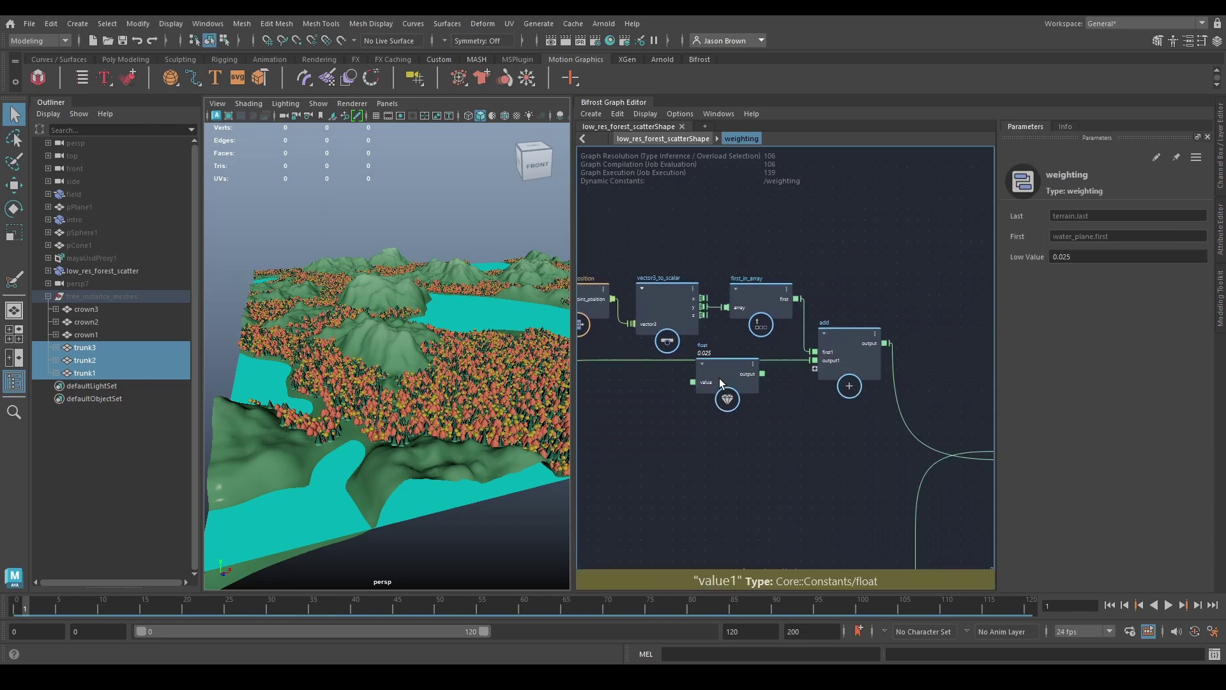
{"action": "key", "text": "Delete"}
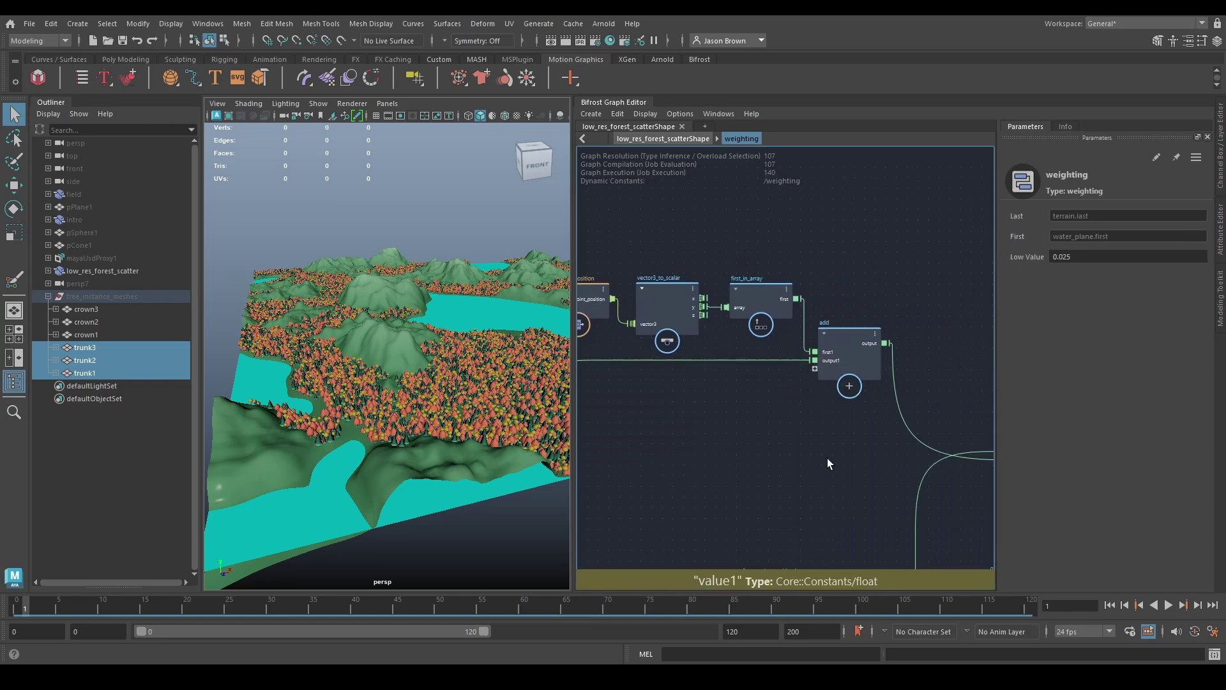
Step: Connect the greater node's second port to the compound's input node and name the new port high_value
{"action": "middle_click_drag", "start_coordinate": [826, 458], "coordinate": [845, 320]}
{"action": "middle_click_drag", "start_coordinate": [849, 429], "coordinate": [631, 443]}
{"action": "middle_click_drag", "start_coordinate": [792, 356], "coordinate": [761, 278]}
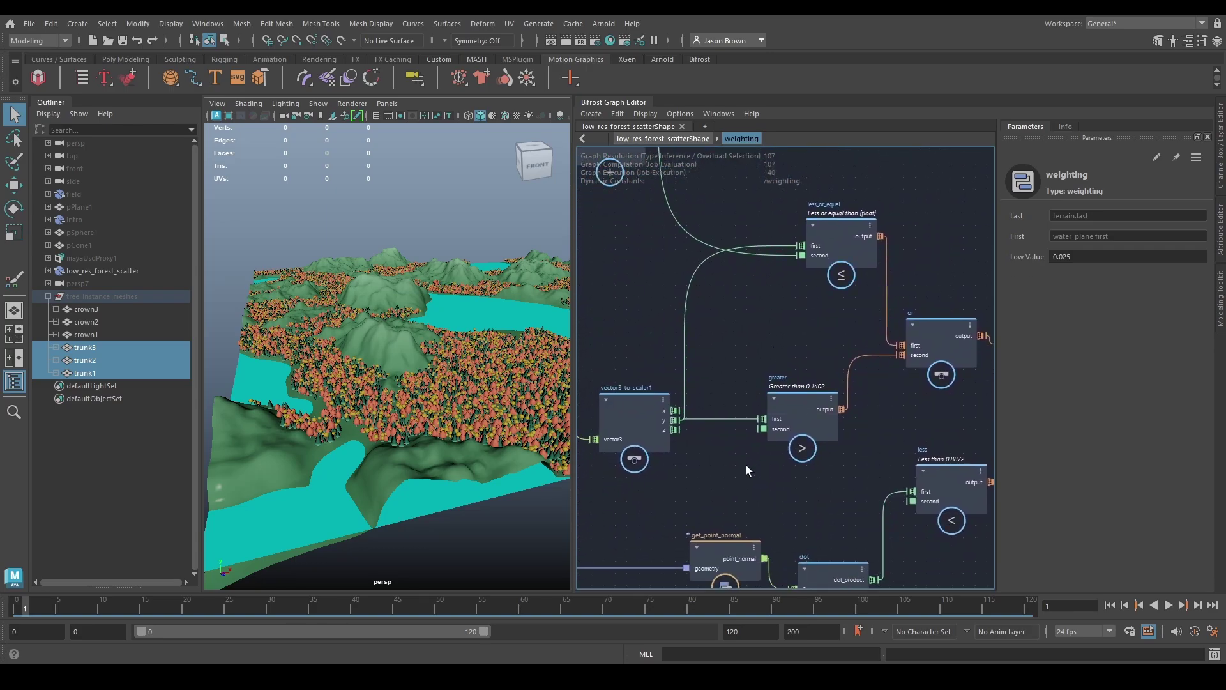
{"action": "left_click", "coordinate": [762, 429]}
{"action": "middle_click_drag", "start_coordinate": [712, 485], "coordinate": [977, 496]}
{"action": "middle_click_drag", "start_coordinate": [627, 330], "coordinate": [800, 341]}
{"action": "left_click_drag", "start_coordinate": [800, 341], "coordinate": [730, 418]}
{"action": "right_click", "coordinate": [729, 424]}
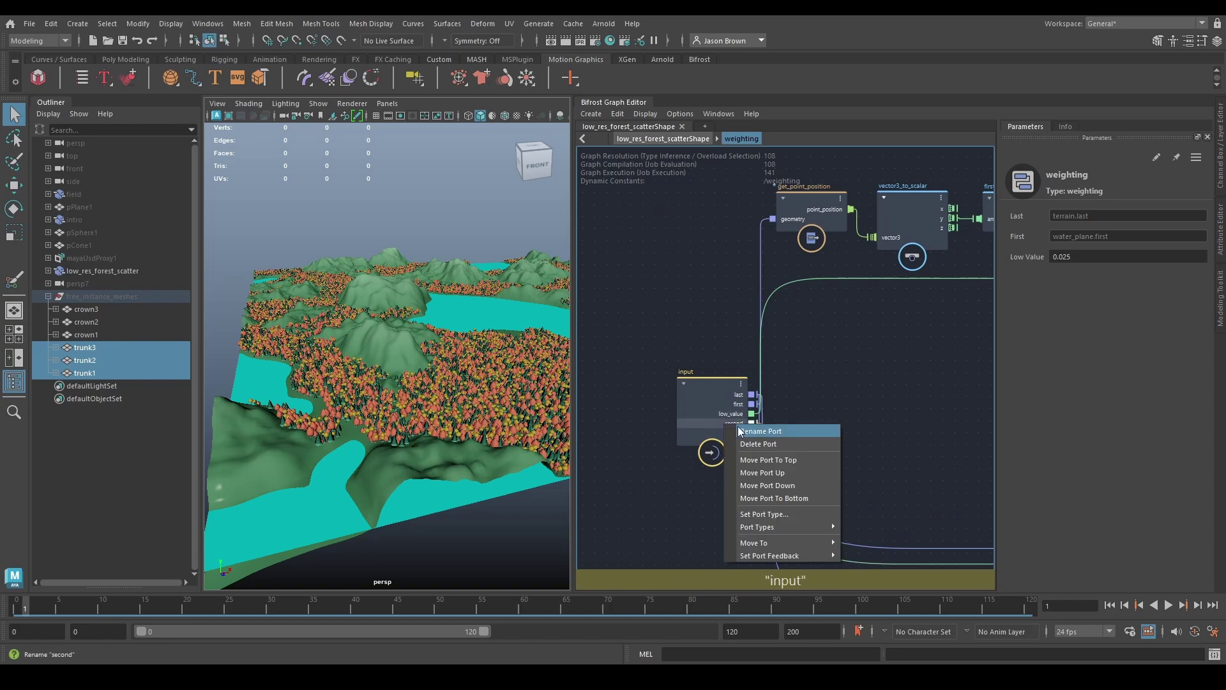
{"action": "left_click", "coordinate": [776, 439]}
{"action": "type", "text": "high_value"}
{"action": "key", "text": "Return"}
Step: Connect the less node's second port to the compound's input node and name the new port steepness
{"action": "middle_click_drag", "start_coordinate": [895, 492], "coordinate": [645, 441]}
{"action": "middle_click_drag", "start_coordinate": [959, 466], "coordinate": [742, 387]}
{"action": "left_click_drag", "start_coordinate": [825, 393], "coordinate": [763, 423]}
{"action": "middle_click_drag", "start_coordinate": [764, 423], "coordinate": [809, 466]}
{"action": "left_click", "coordinate": [694, 392]}
{"action": "right_click", "coordinate": [680, 394]}
{"action": "left_click", "coordinate": [707, 404]}
{"action": "type", "text": "slope"}
{"action": "key", "text": "Return"}
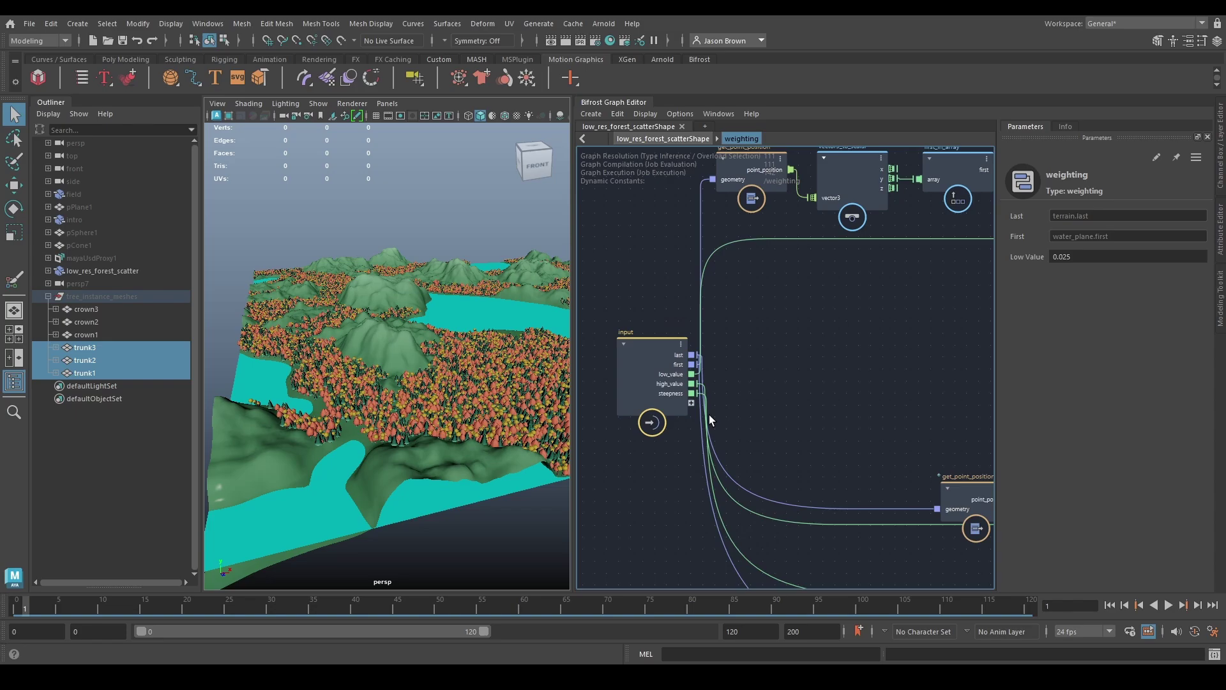
Step: Return to the parent graph and change the weighting compound's high_value and steepness ports from array to single-value types
{"action": "double_click", "coordinate": [709, 415]}
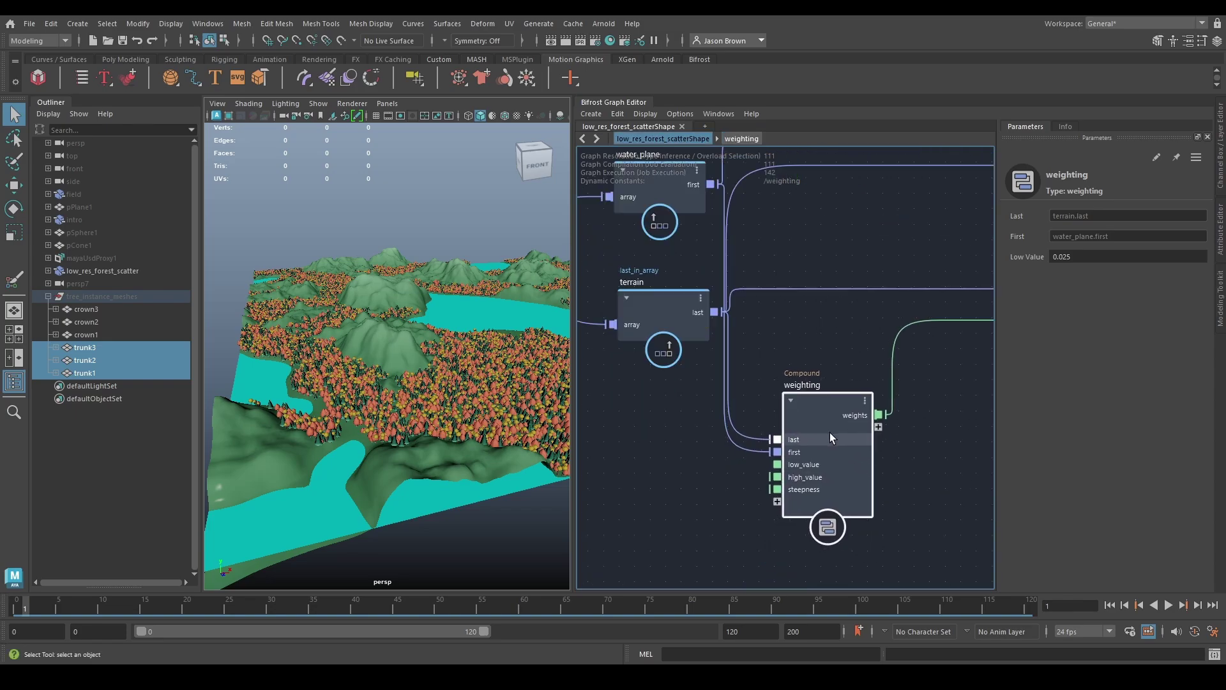
{"action": "middle_click_drag", "start_coordinate": [881, 458], "coordinate": [832, 467]}
{"action": "right_click", "coordinate": [737, 489]}
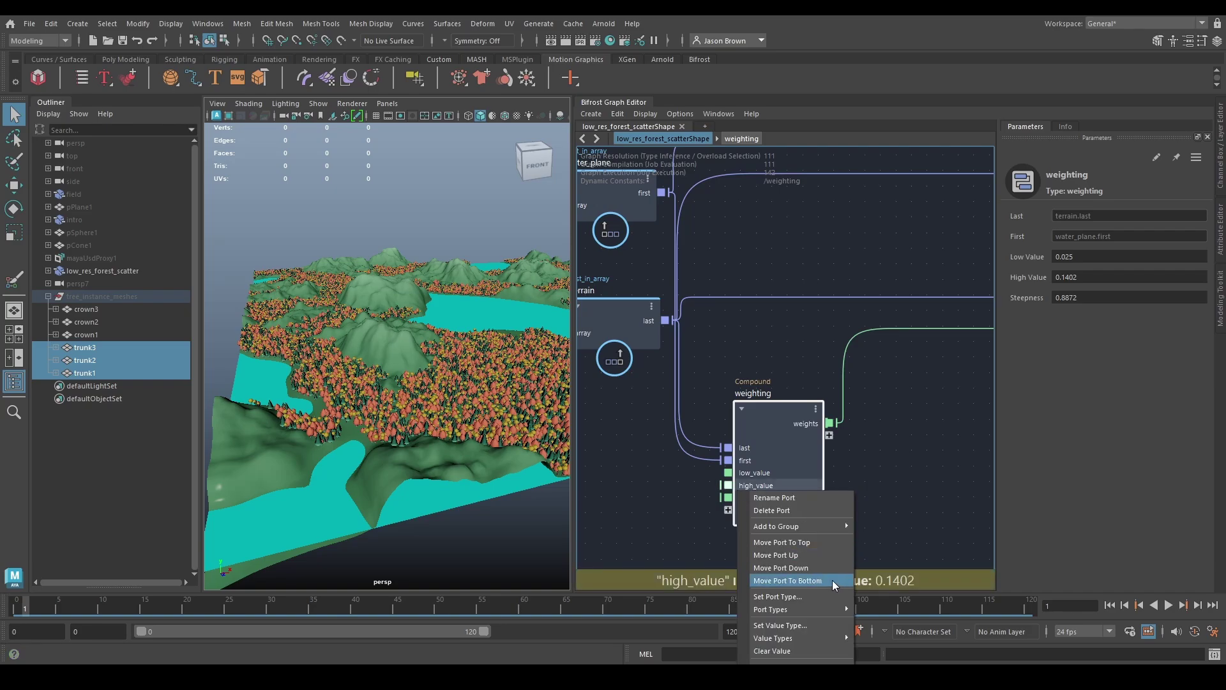
{"action": "mouse_move", "coordinate": [821, 612]}
{"action": "left_click", "coordinate": [892, 622]}
{"action": "right_click", "coordinate": [741, 498]}
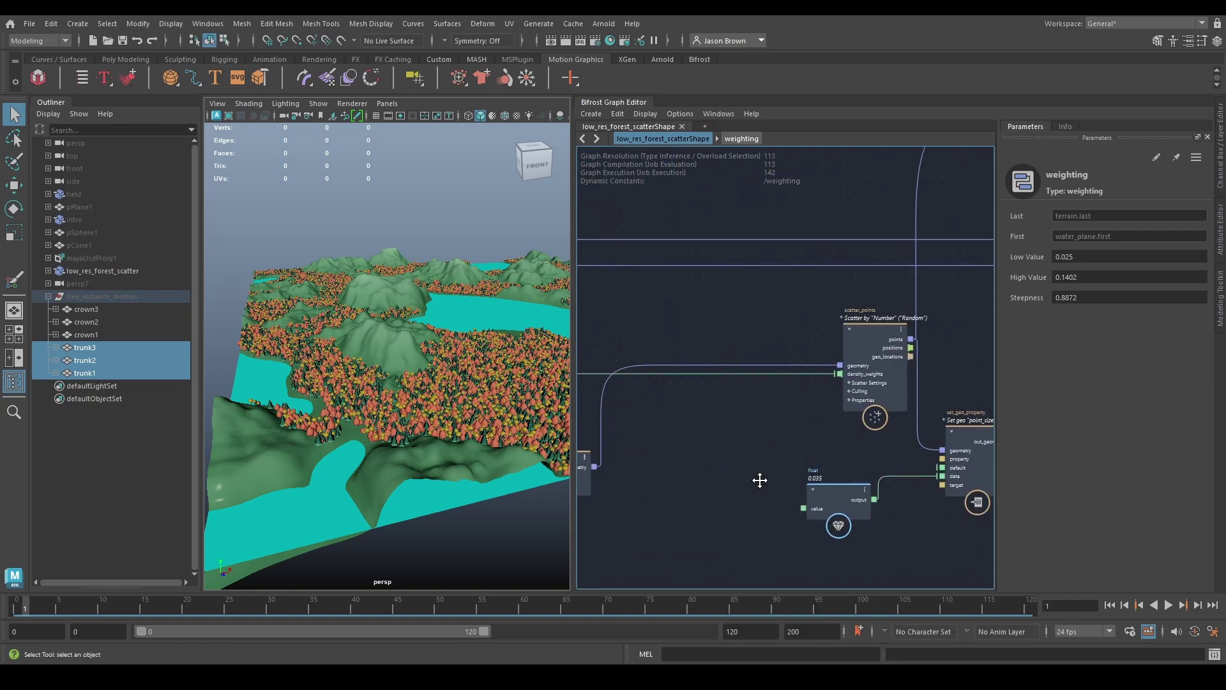
Step: Set the weighting compound's Low Value to 0.0241 while checking the trees along the shoreline
{"action": "middle_click_drag", "start_coordinate": [759, 480], "coordinate": [741, 495]}
{"action": "mouse_move", "coordinate": [348, 409]}
{"action": "left_mouse_down", "text": "alt"}
{"action": "mouse_move", "coordinate": [429, 404]}
{"action": "mouse_move", "coordinate": [345, 452]}
{"action": "mouse_move", "coordinate": [422, 442]}
{"action": "mouse_move", "coordinate": [360, 424]}
{"action": "left_mouse_up", "text": "alt"}
{"action": "middle_click_drag", "start_coordinate": [710, 395], "coordinate": [961, 316]}
{"action": "middle_click_drag", "start_coordinate": [829, 432], "coordinate": [972, 336]}
{"action": "middle_click_drag", "start_coordinate": [782, 348], "coordinate": [1119, 486]}
{"action": "middle_click_drag", "start_coordinate": [722, 549], "coordinate": [838, 531]}
{"action": "double_click", "coordinate": [1102, 279]}
{"action": "key", "text": "shift+Tab"}
{"action": "type", "text": "0.0"}
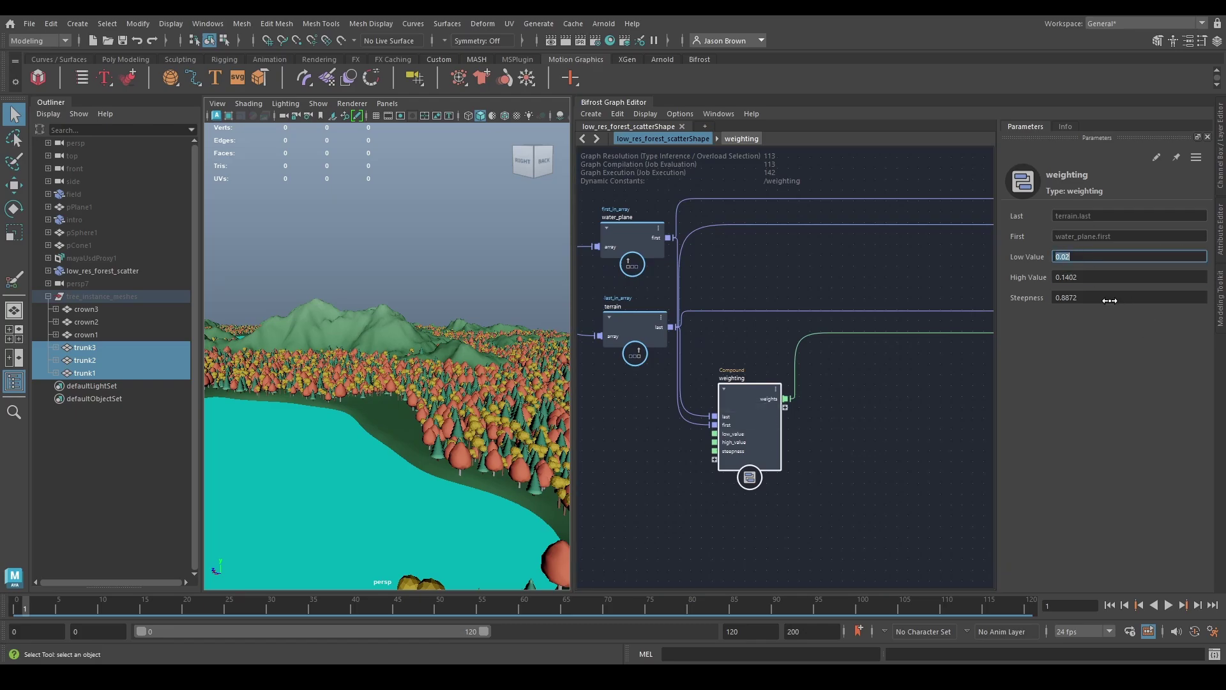
{"action": "middle_click_drag", "start_coordinate": [262, 390], "coordinate": [426, 419], "text": "alt"}
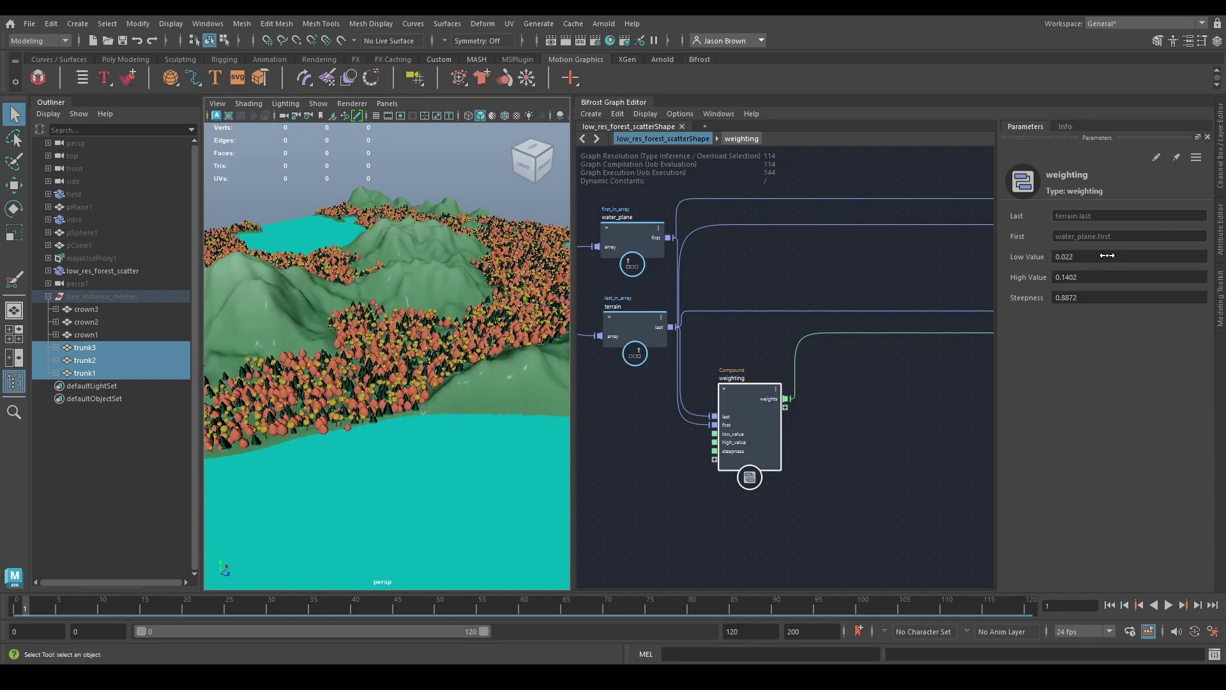
{"action": "left_click_drag", "start_coordinate": [1108, 256], "coordinate": [1135, 259], "text": "ctrl"}
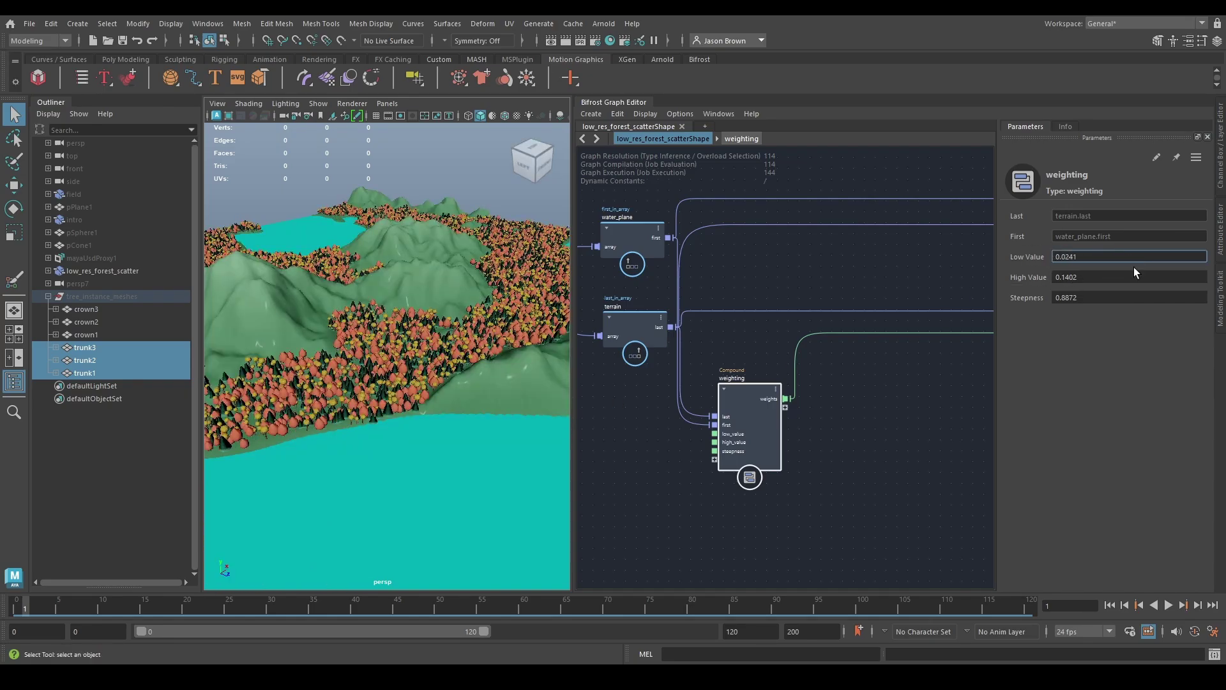
Step: Examine the tree distribution across the terrain from close up and from a distance
{"action": "left_click_drag", "start_coordinate": [468, 445], "coordinate": [389, 425], "text": "alt"}
{"action": "middle_click_drag", "start_coordinate": [389, 425], "coordinate": [511, 361], "text": "alt"}
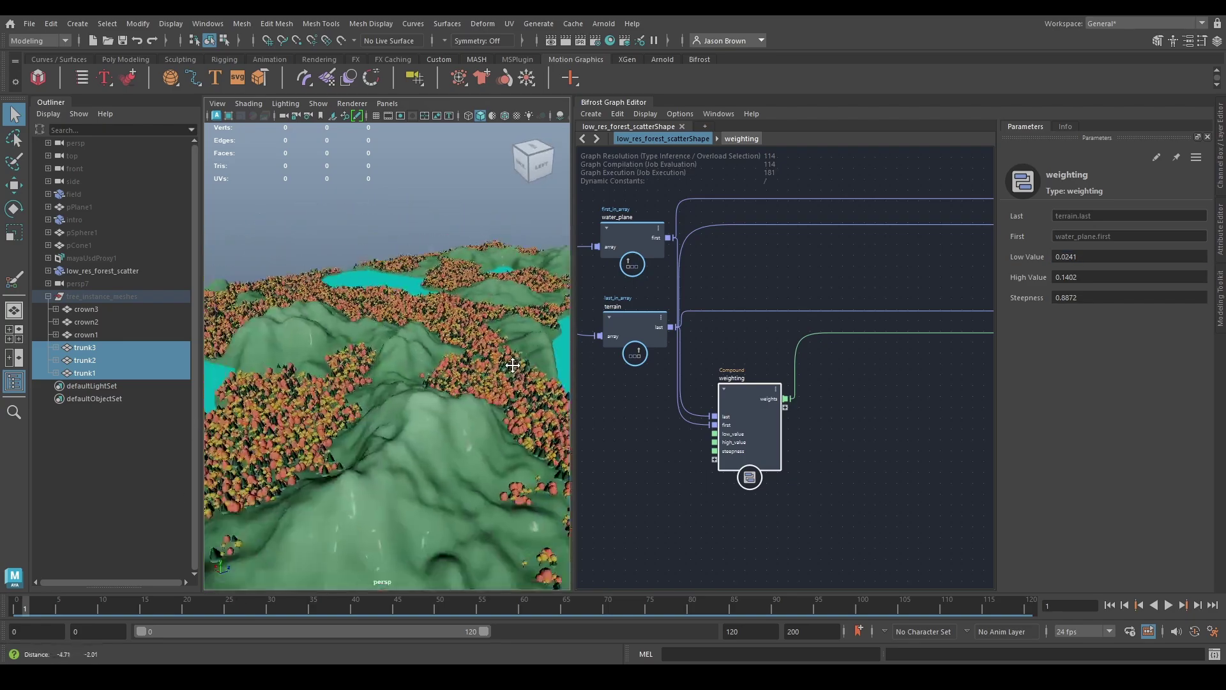
{"action": "left_click_drag", "start_coordinate": [511, 362], "coordinate": [228, 391], "text": "alt"}
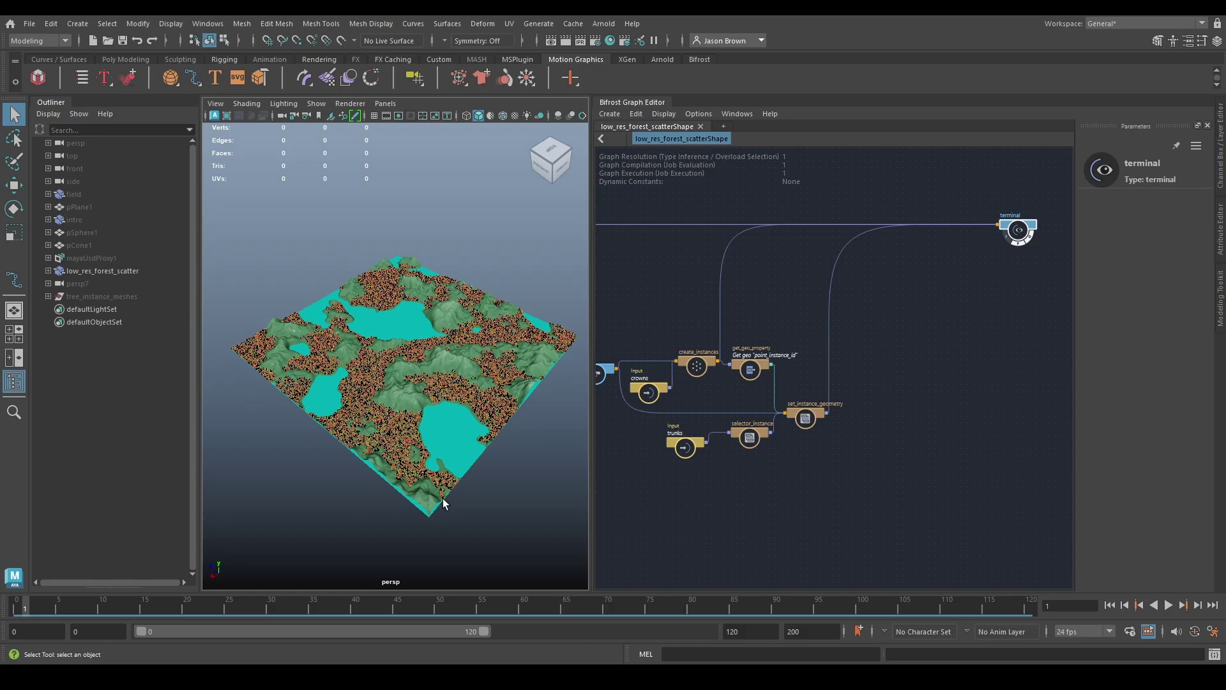
{"action": "left_click_drag", "start_coordinate": [422, 400], "coordinate": [438, 371], "text": "alt"}
{"action": "right_click_drag", "start_coordinate": [440, 377], "coordinate": [780, 416], "text": "alt"}
{"action": "mouse_move", "coordinate": [424, 417]}
{"action": "left_mouse_down", "text": "alt"}
{"action": "mouse_move", "coordinate": [356, 409]}
{"action": "mouse_move", "coordinate": [515, 410]}
{"action": "mouse_move", "coordinate": [403, 407]}
{"action": "left_mouse_up", "text": "alt"}
{"action": "right_click_drag", "start_coordinate": [402, 408], "coordinate": [289, 408], "text": "alt"}
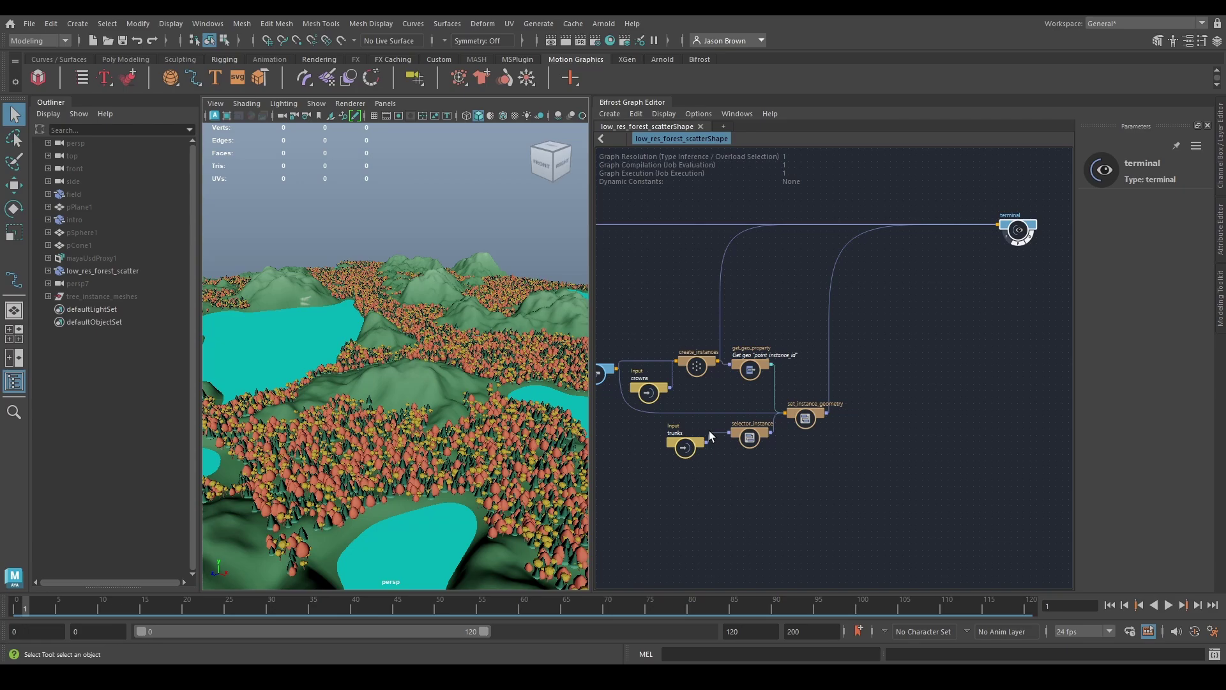
Step: Toggle the terminal node's proxy and diagnostic display flags to check which geometry each one shows
{"action": "middle_click_drag", "start_coordinate": [884, 244], "coordinate": [859, 273]}
{"action": "scroll", "coordinate": [854, 325], "scroll_direction": "up", "scroll_amount": 4}
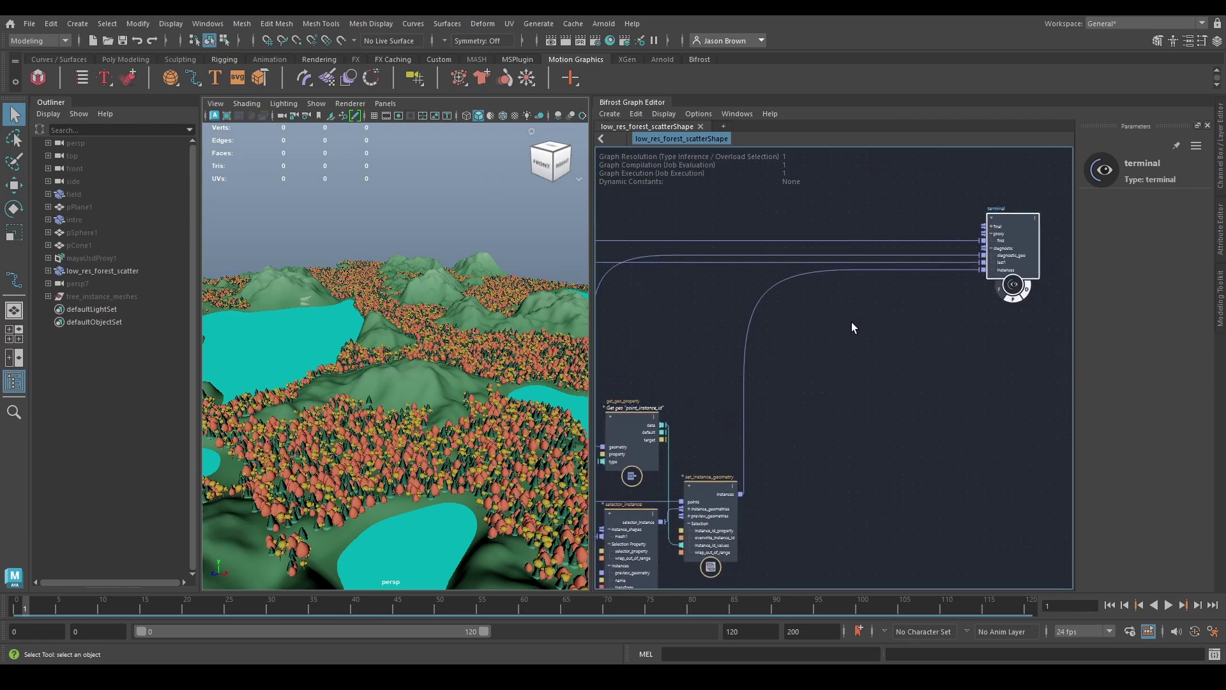
{"action": "middle_click_drag", "start_coordinate": [827, 311], "coordinate": [810, 355]}
{"action": "left_click_drag", "start_coordinate": [810, 351], "coordinate": [851, 197]}
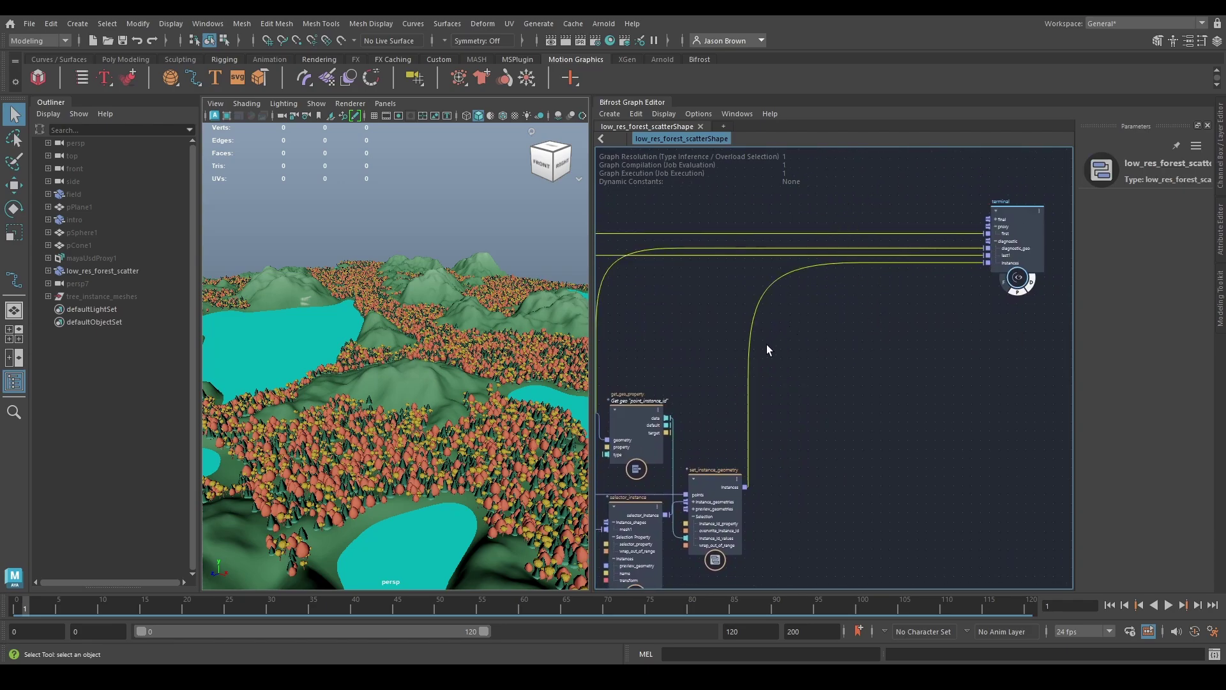
{"action": "left_click", "coordinate": [1021, 291]}
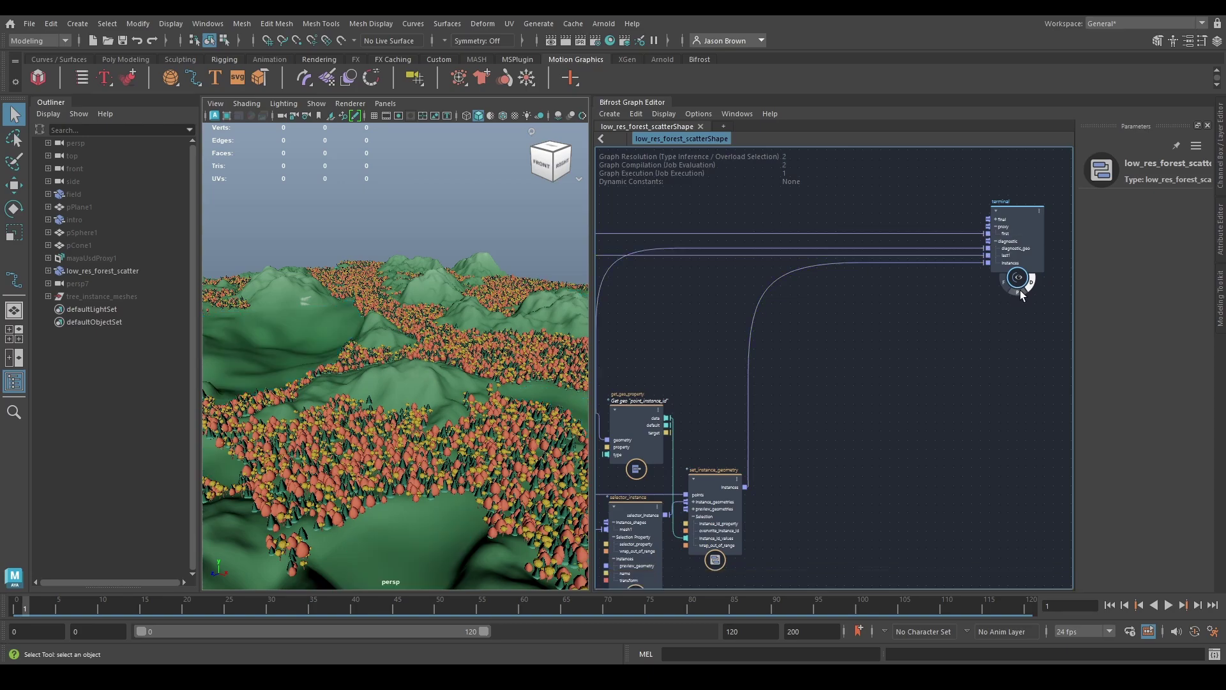
{"action": "left_click", "coordinate": [1033, 278]}
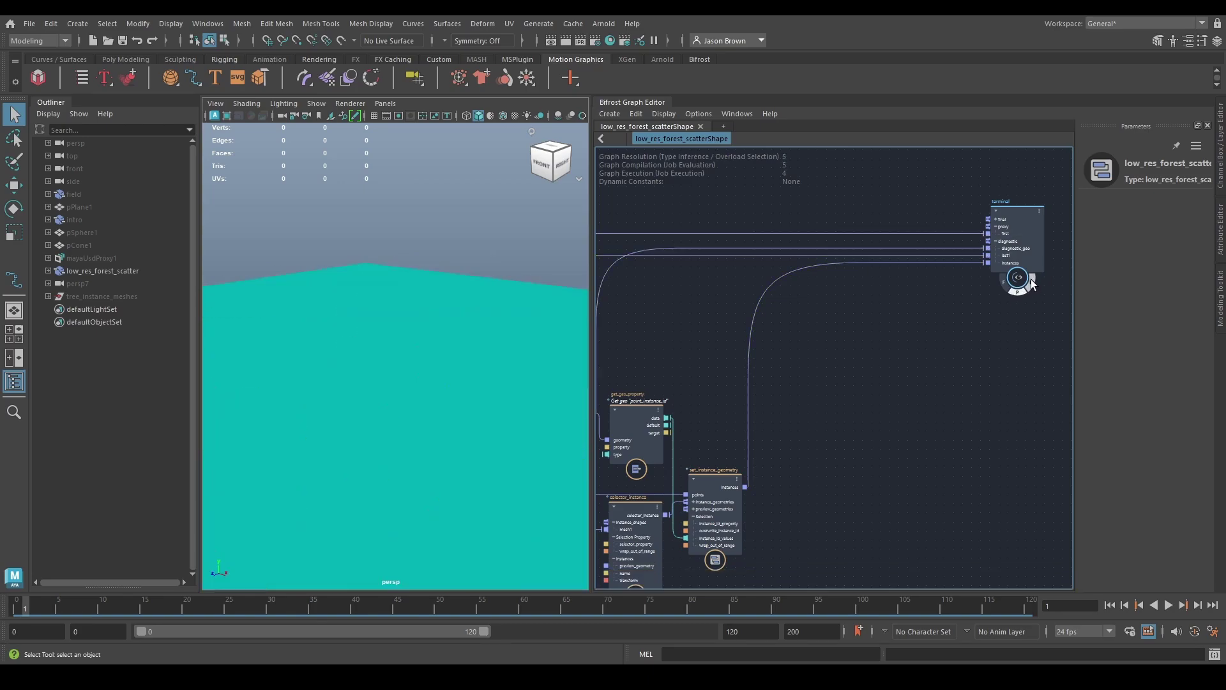
{"action": "middle_click_drag", "start_coordinate": [870, 334], "coordinate": [920, 321]}
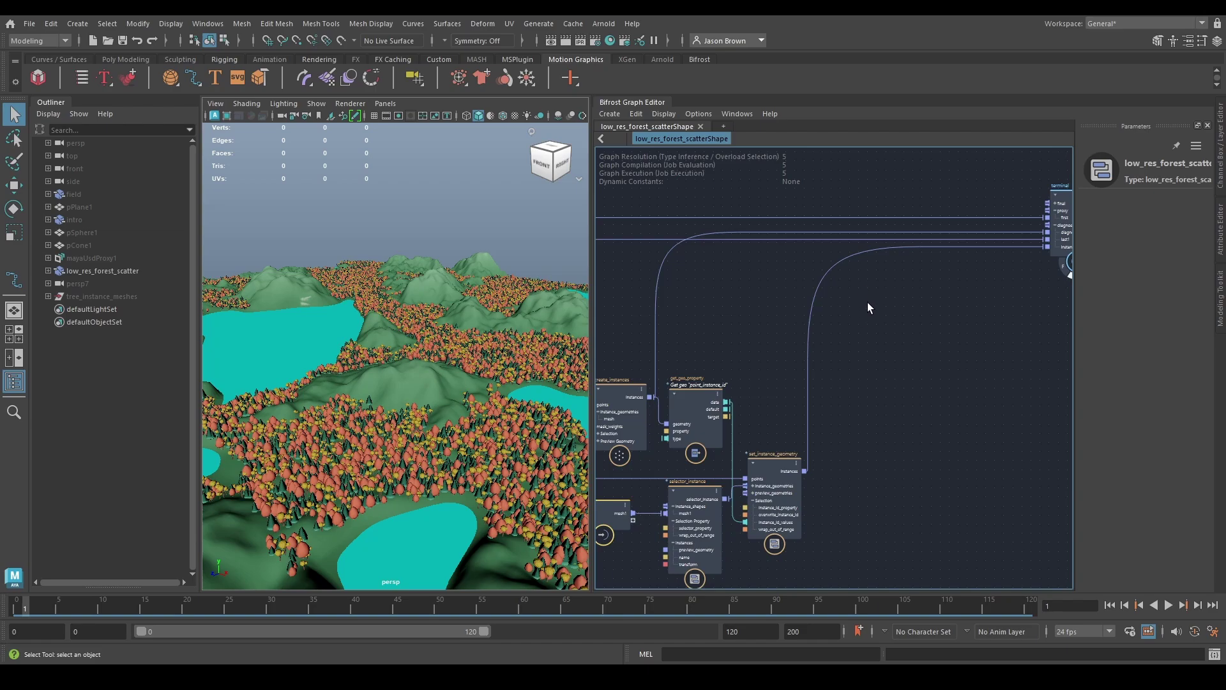
Step: Add a build_array node and reroute all four geometry and instance connections from the terminal node into it
{"action": "middle_click_drag", "start_coordinate": [933, 361], "coordinate": [873, 353]}
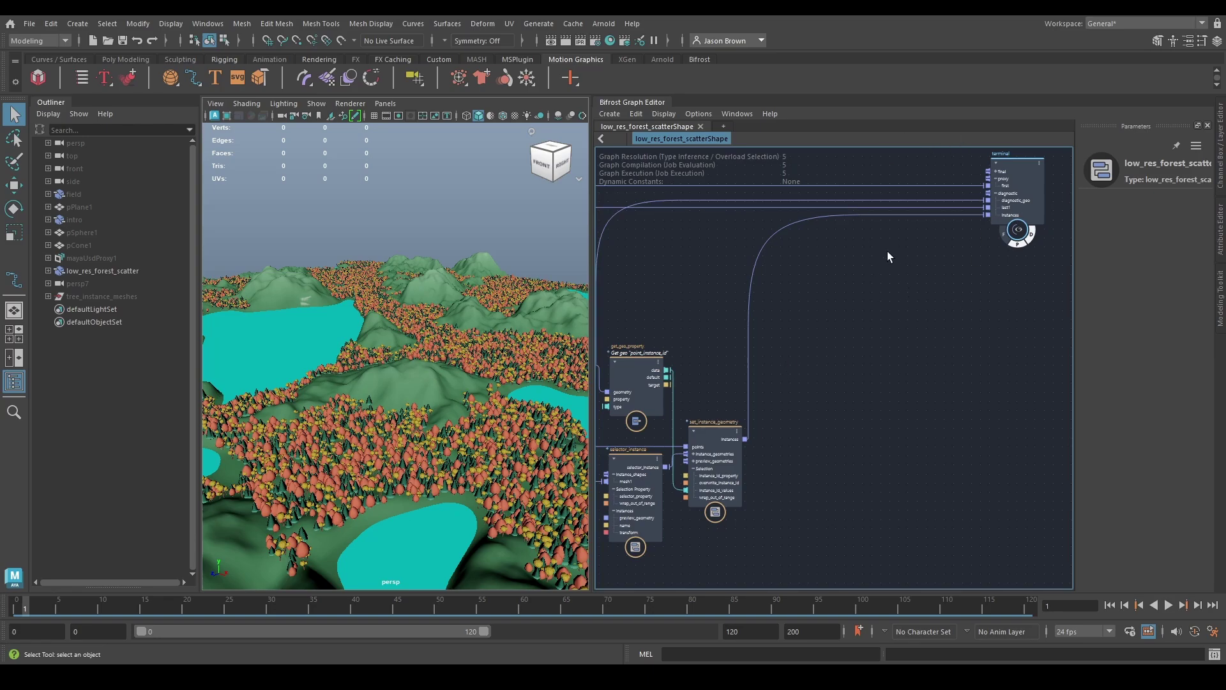
{"action": "key", "text": "Tab"}
{"action": "type", "text": "build"}
{"action": "key", "text": "Down"}
{"action": "key", "text": "Return"}
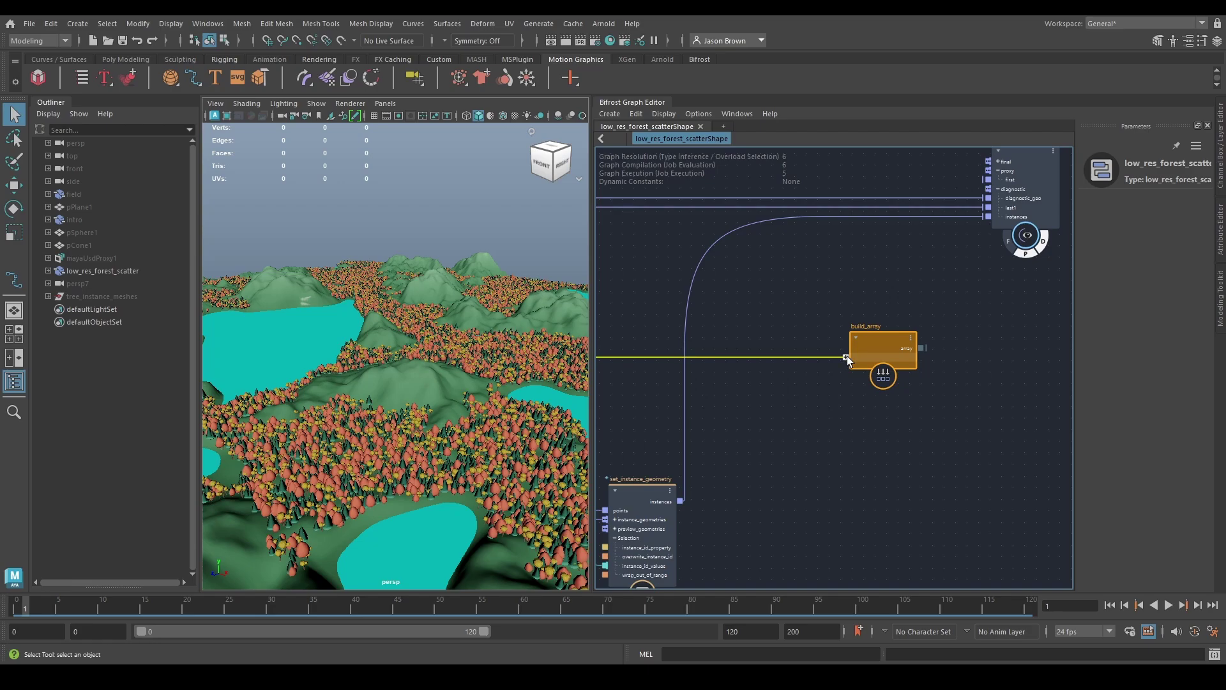
{"action": "left_click_drag", "start_coordinate": [964, 189], "coordinate": [857, 369]}
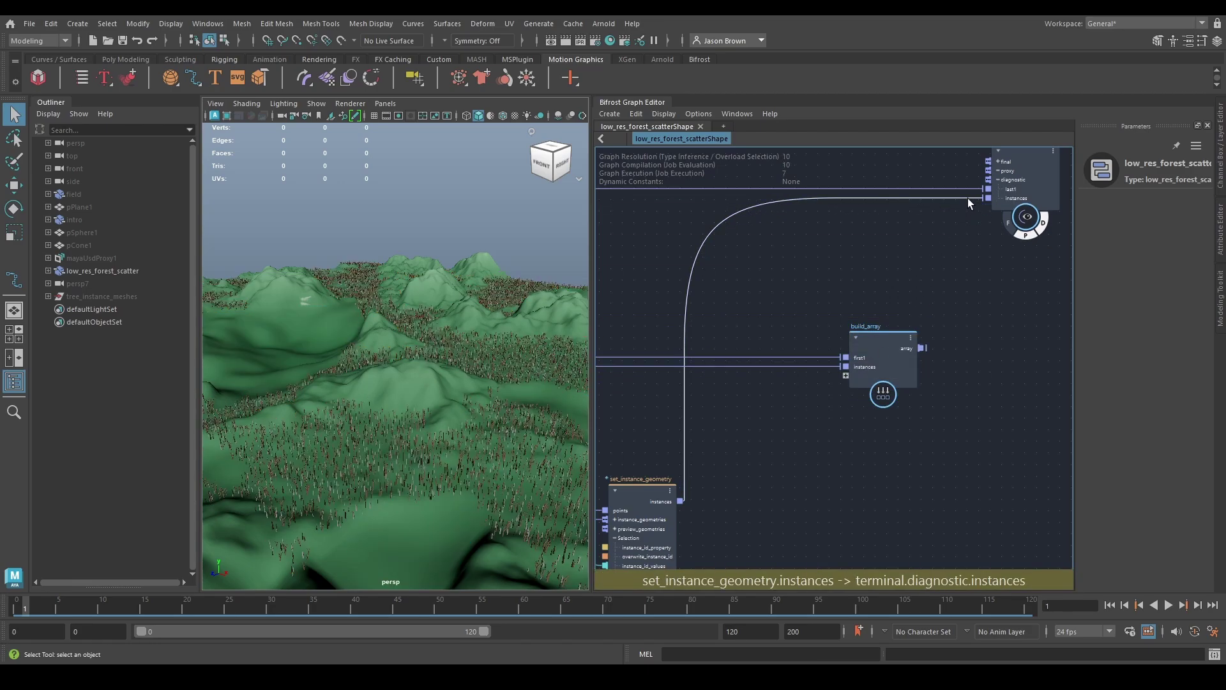
{"action": "left_click_drag", "start_coordinate": [974, 190], "coordinate": [848, 375]}
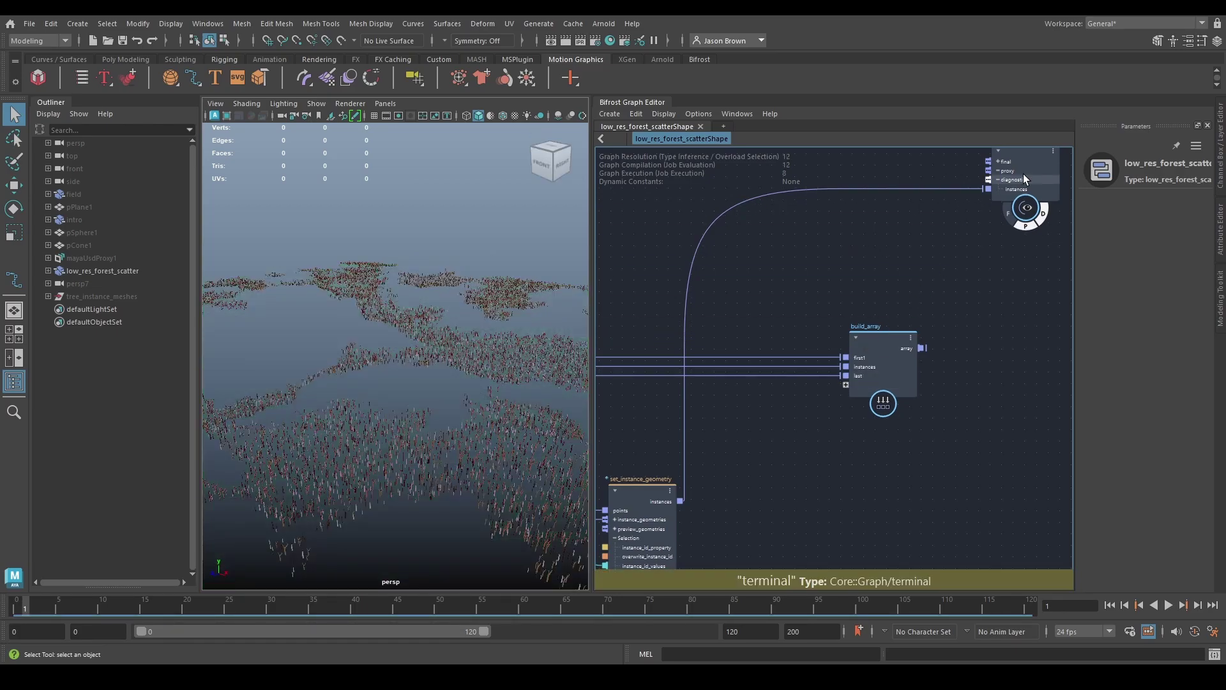
{"action": "left_click_drag", "start_coordinate": [965, 187], "coordinate": [845, 384]}
Step: Rename the build_array node bifrost_output and connect its array to the terminal's diagnostic input
{"action": "double_click", "coordinate": [822, 338]}
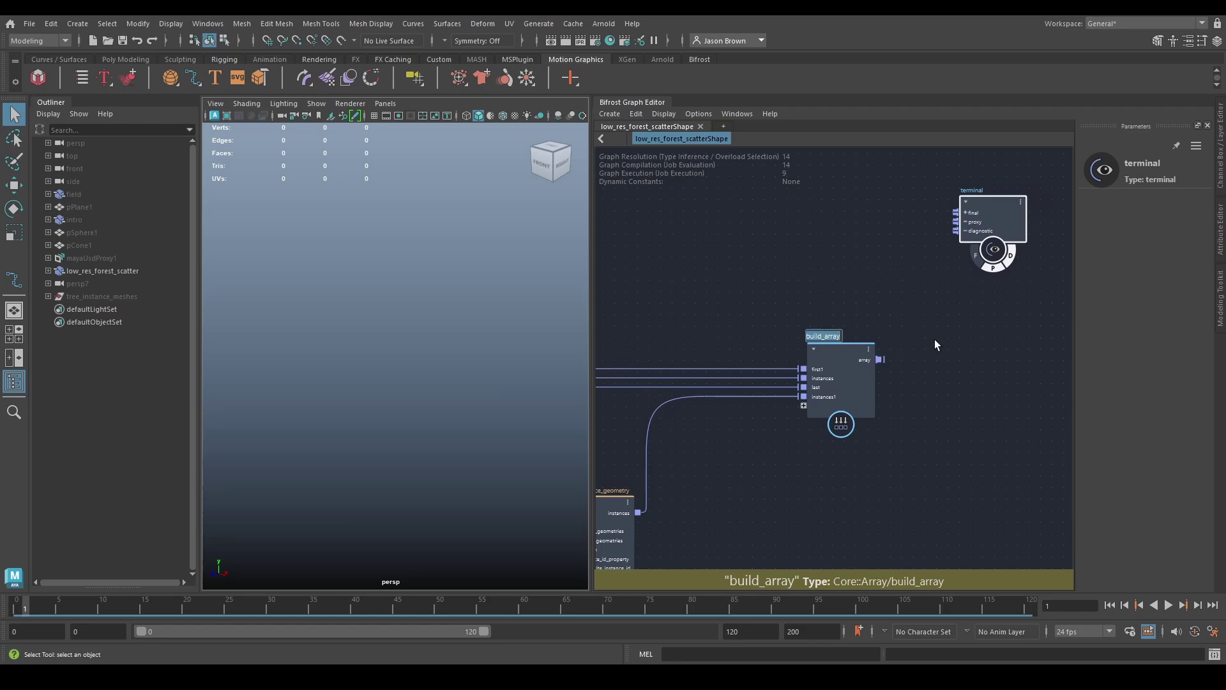
{"action": "type", "text": "bifrost output"}
{"action": "key", "text": "Return"}
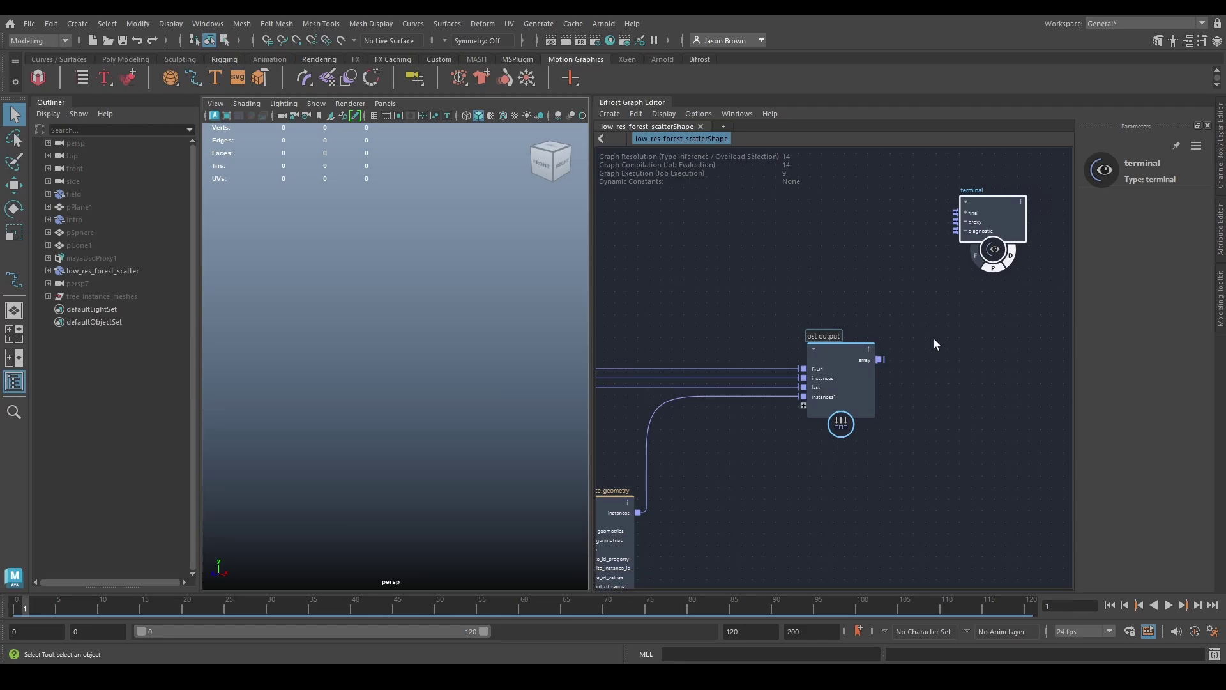
{"action": "left_click_drag", "start_coordinate": [820, 395], "coordinate": [903, 267]}
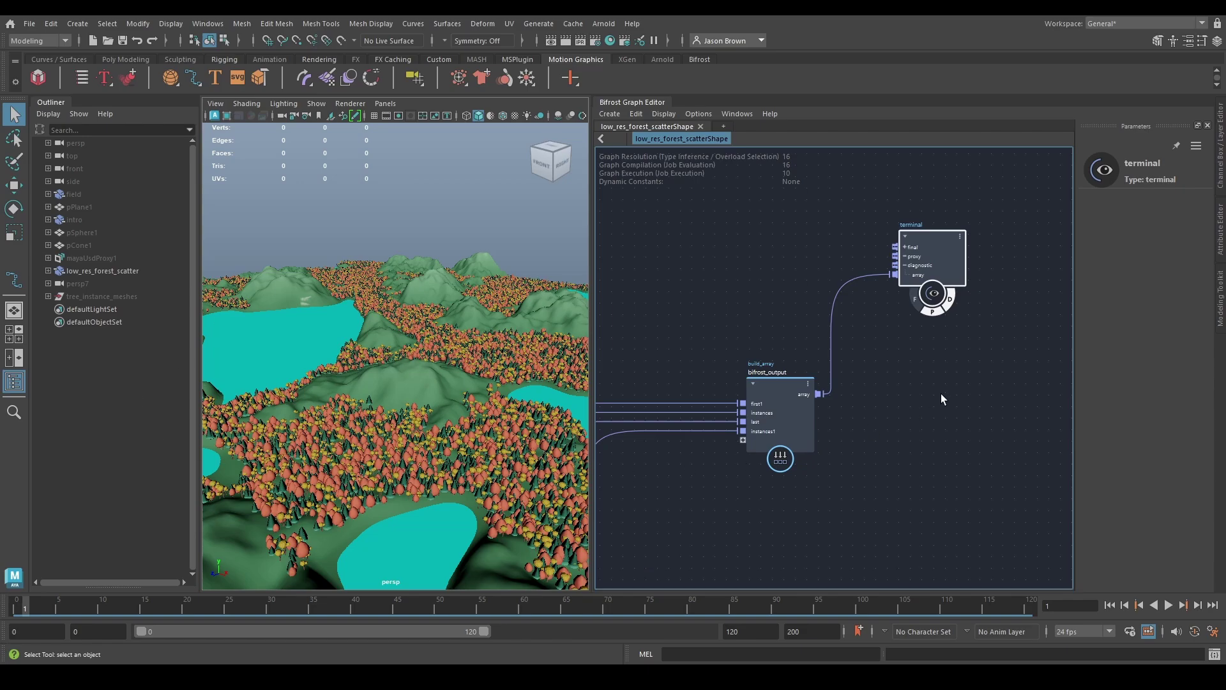
Step: Add an output node below the terminal and connect the bifrost_output array to it
{"action": "scroll", "coordinate": [937, 389], "scroll_direction": "down", "scroll_amount": 2}
{"action": "middle_click_drag", "start_coordinate": [668, 562], "coordinate": [765, 535], "text": "alt"}
{"action": "middle_click_drag", "start_coordinate": [1024, 359], "coordinate": [913, 371], "text": "alt"}
{"action": "key", "text": "Tab"}
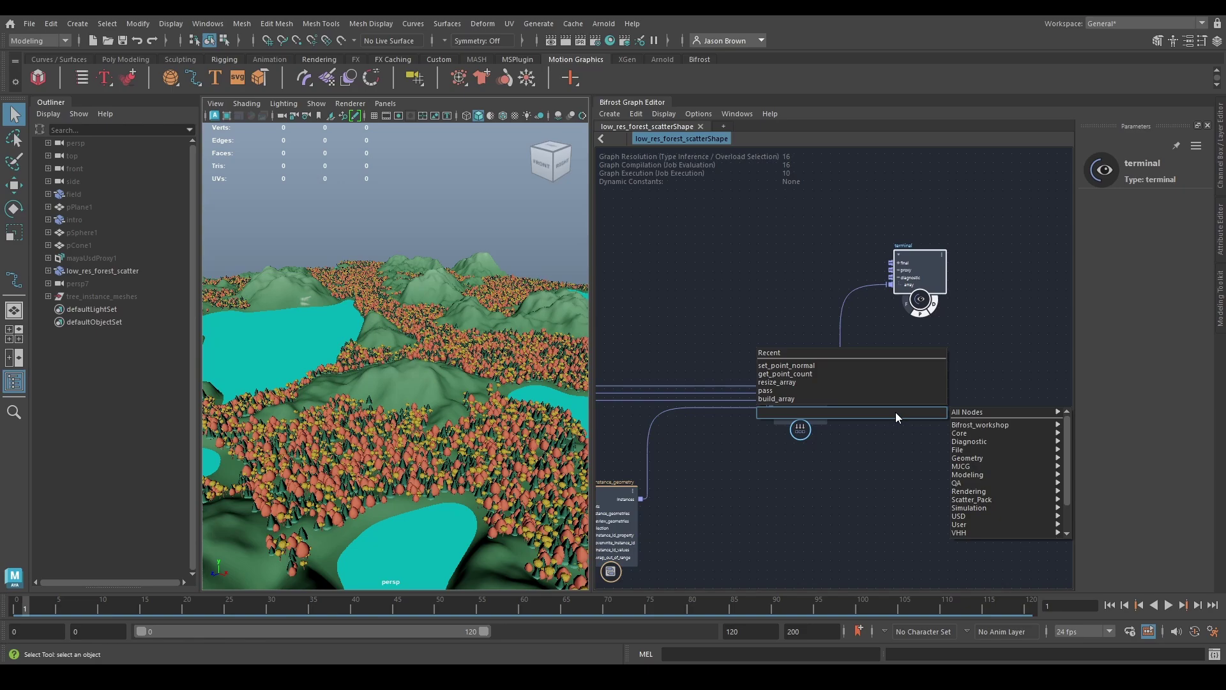
{"action": "type", "text": "output"}
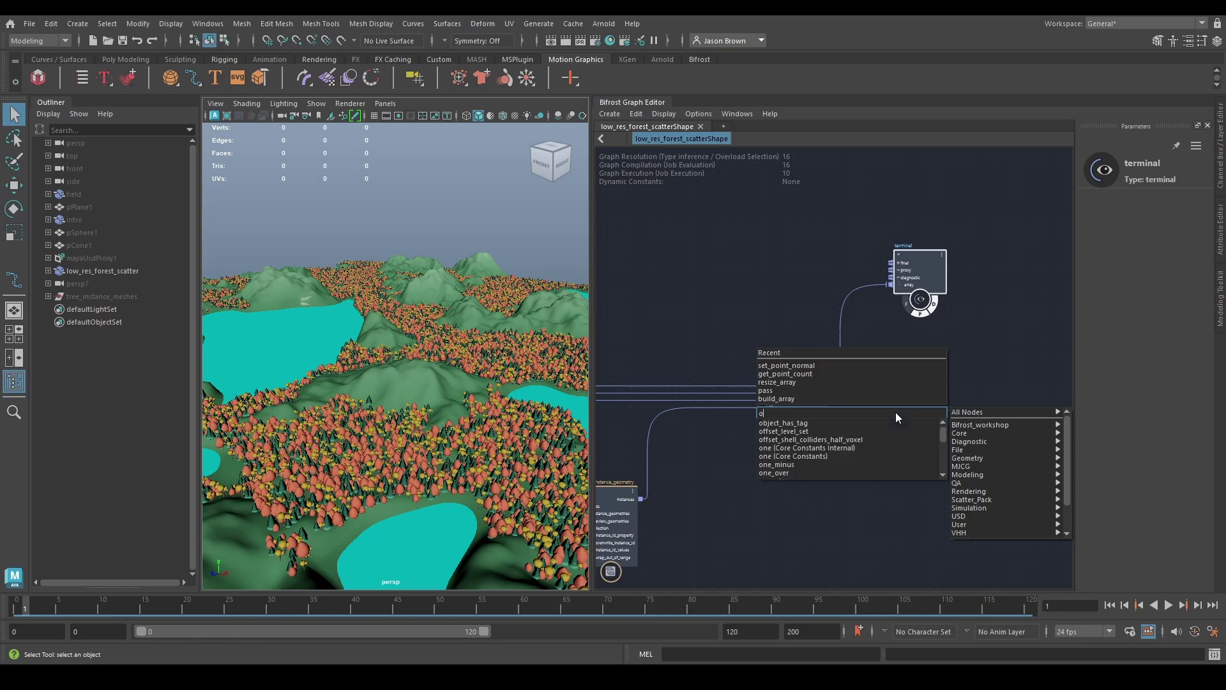
{"action": "key", "text": "Return"}
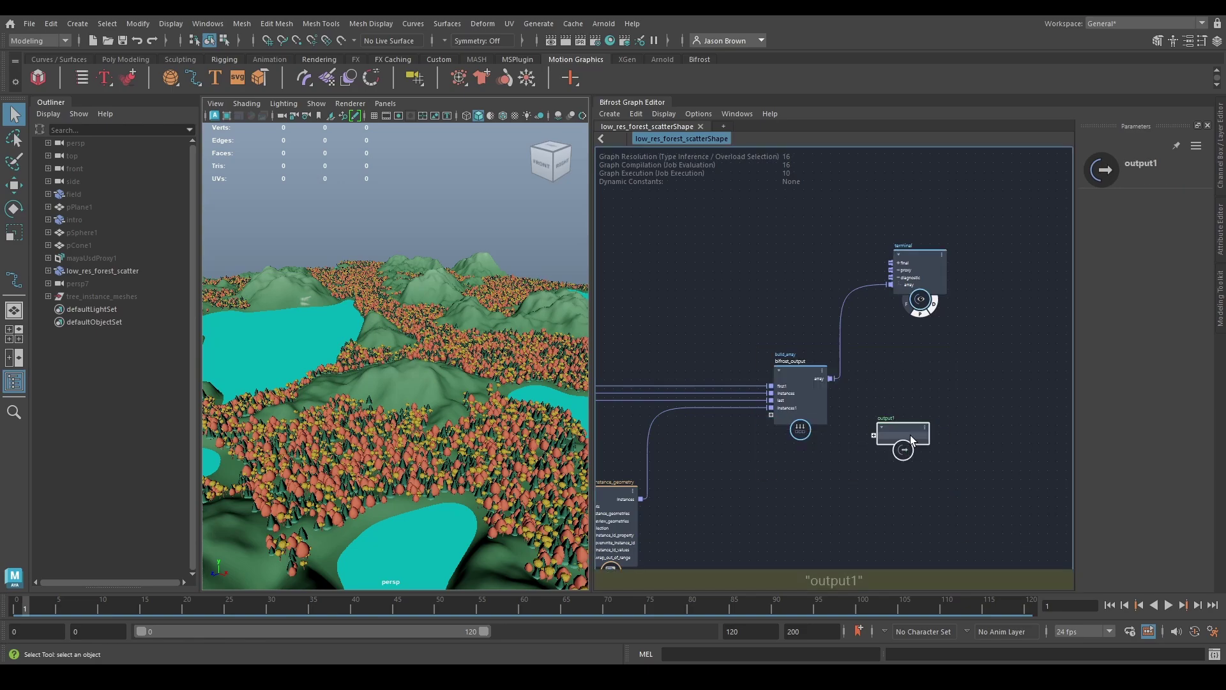
{"action": "left_click_drag", "start_coordinate": [910, 435], "coordinate": [930, 411]}
{"action": "left_click_drag", "start_coordinate": [831, 378], "coordinate": [894, 412]}
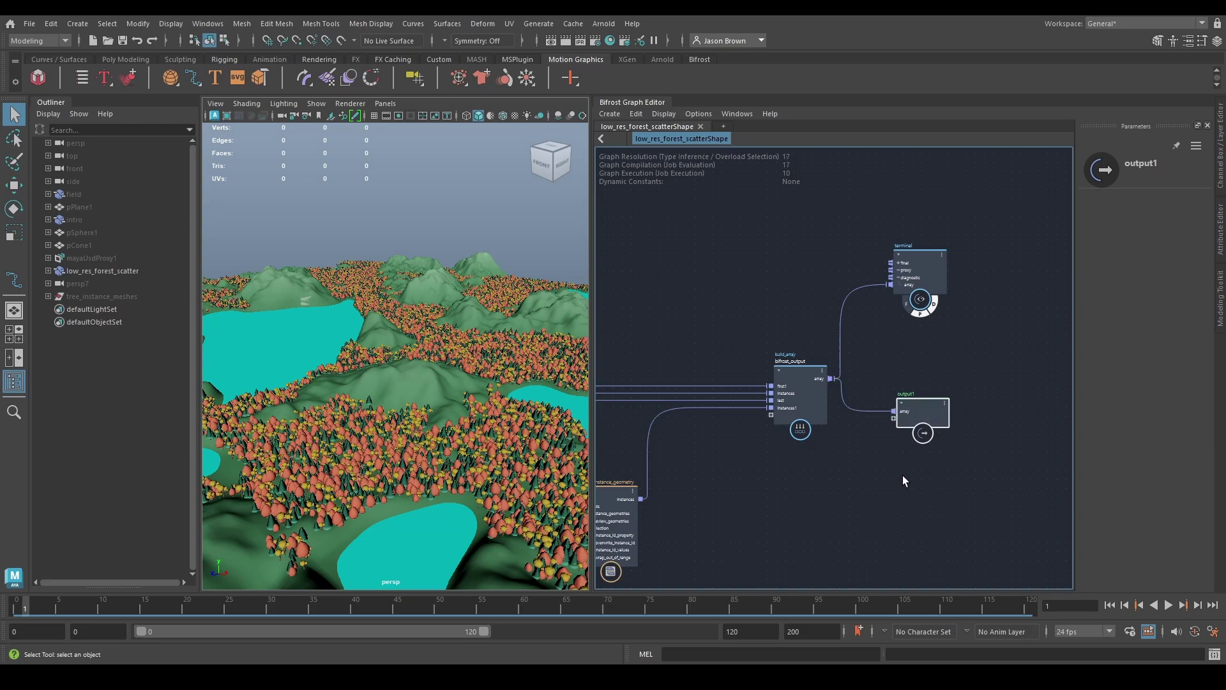
Step: Create Maya meshes from the output node's array port
{"action": "middle_click_drag", "start_coordinate": [929, 361], "coordinate": [941, 339], "text": "alt"}
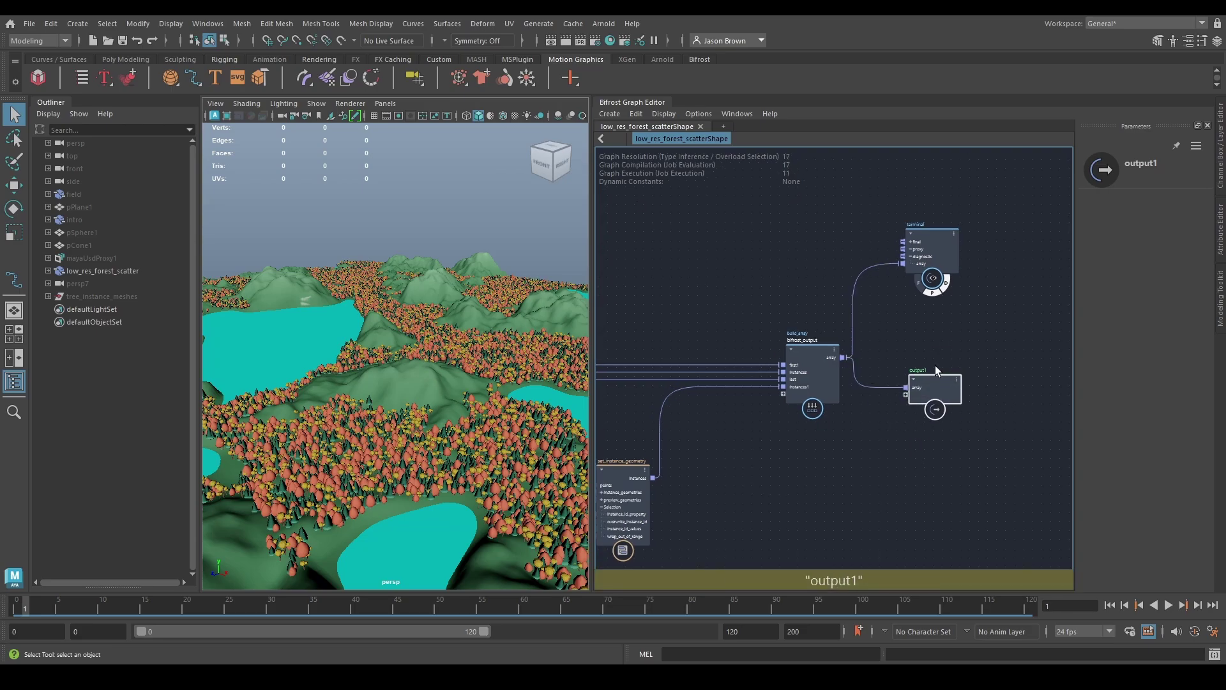
{"action": "right_click", "coordinate": [917, 390]}
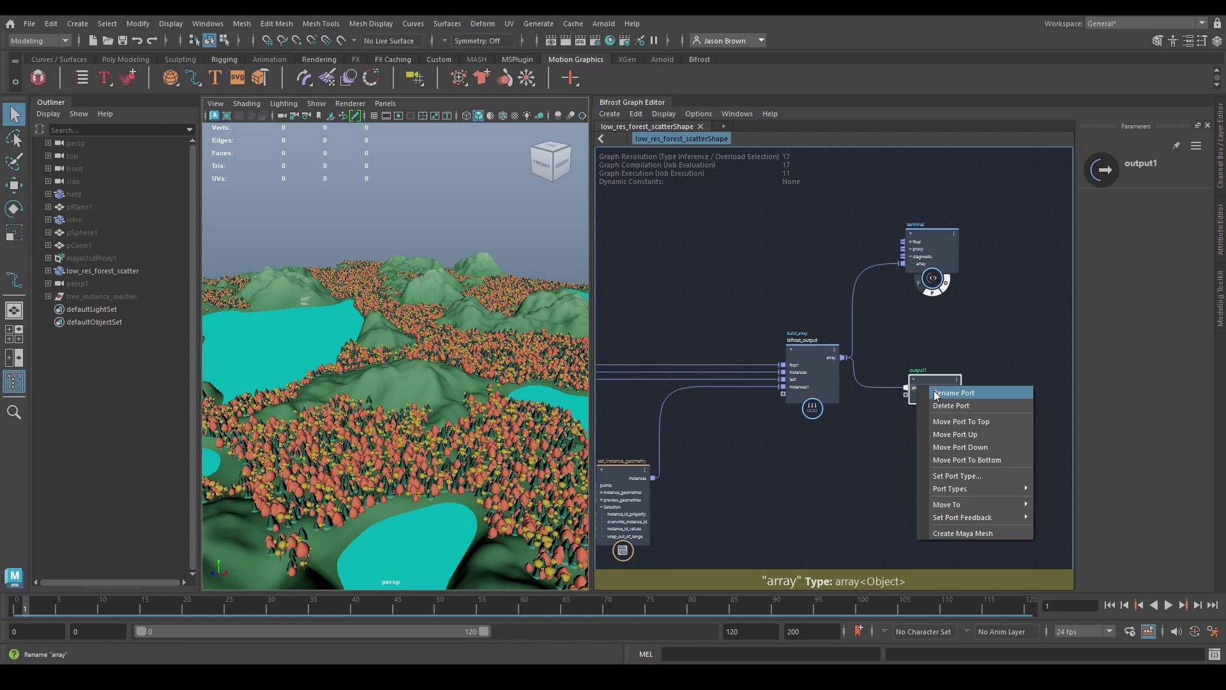
{"action": "left_click", "coordinate": [963, 536]}
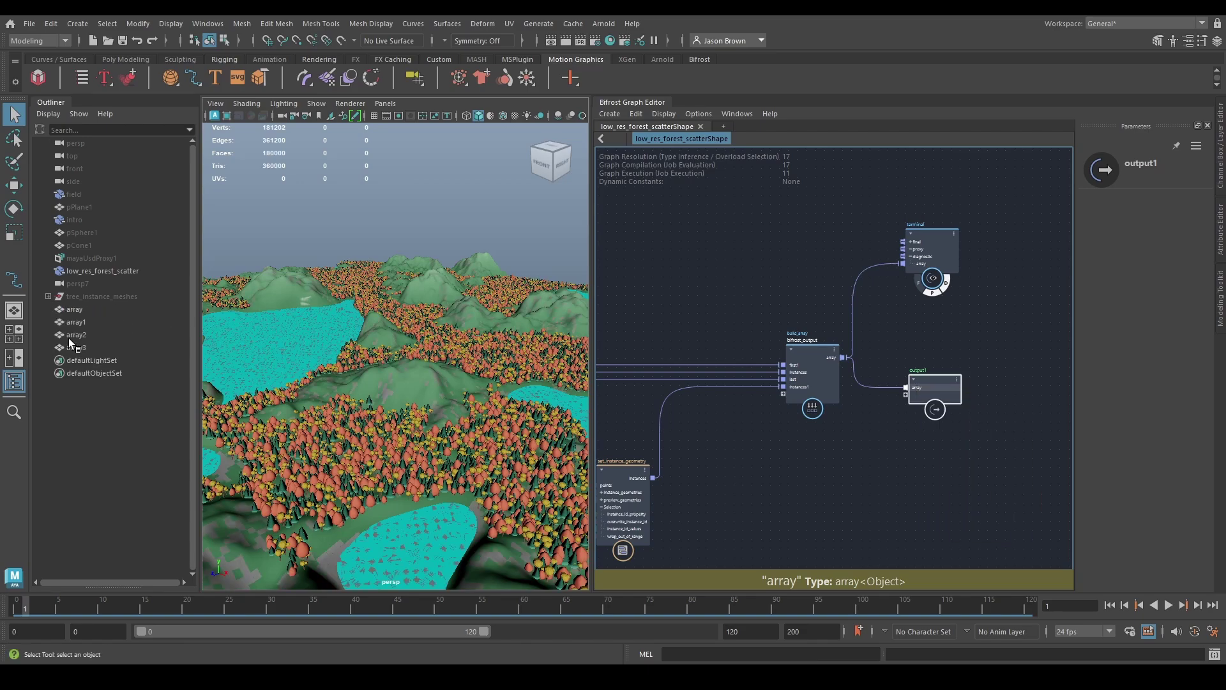
Step: Select array, array2 and array3 one by one to check which geometry each contains
{"action": "left_click", "coordinate": [72, 309]}
{"action": "left_click", "coordinate": [75, 335]}
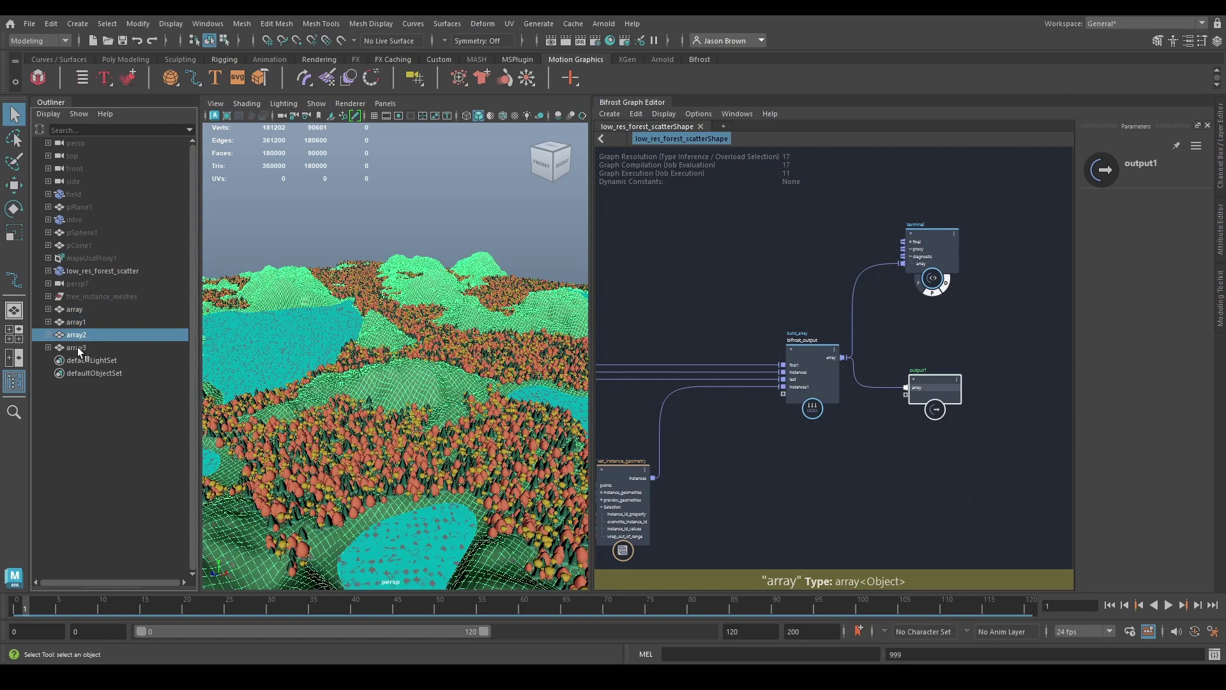
{"action": "left_click", "coordinate": [73, 347]}
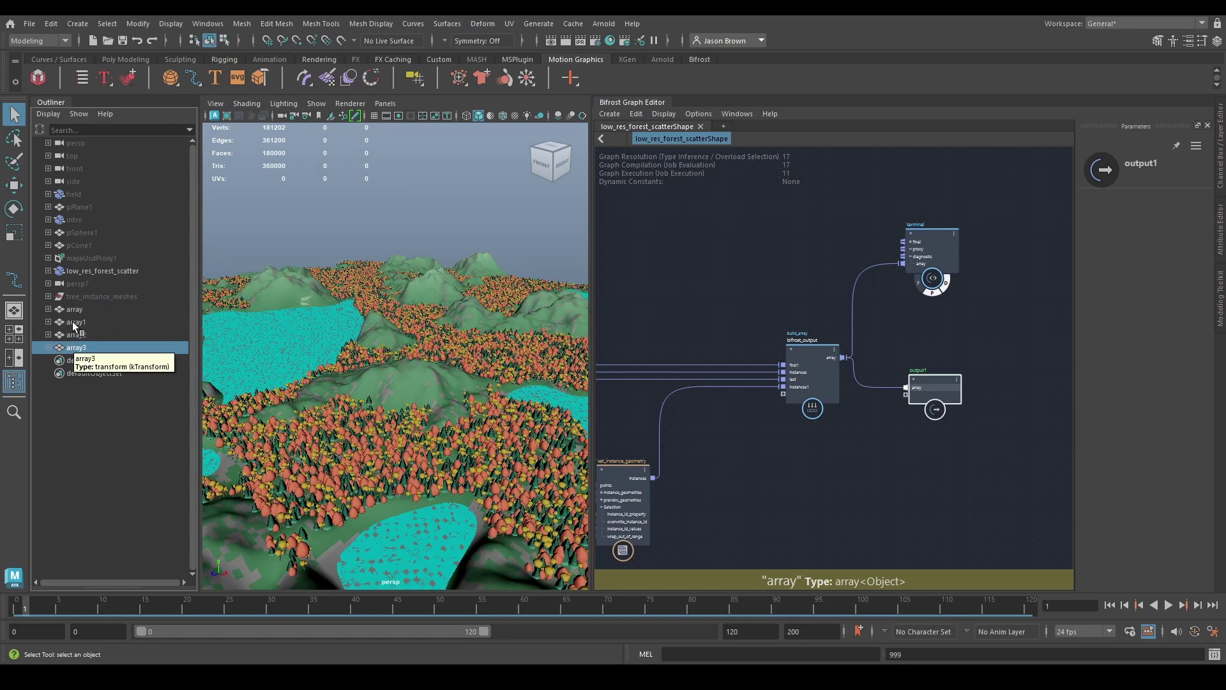
Step: Check the array meshes in the outliner and hide low_res_forest_scatter so only the generated Maya meshes are shown
{"action": "left_click", "coordinate": [87, 312]}
{"action": "left_click", "coordinate": [90, 336]}
{"action": "left_click", "coordinate": [90, 348]}
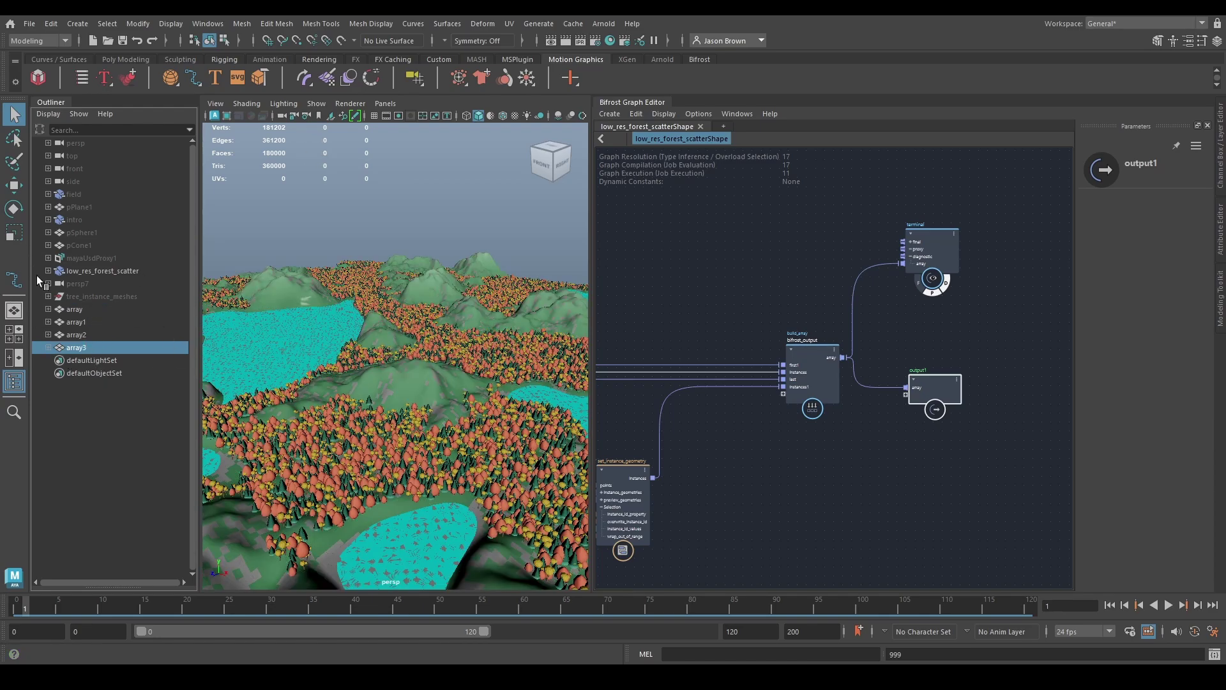
{"action": "left_click", "coordinate": [66, 273]}
{"action": "key", "text": "h"}
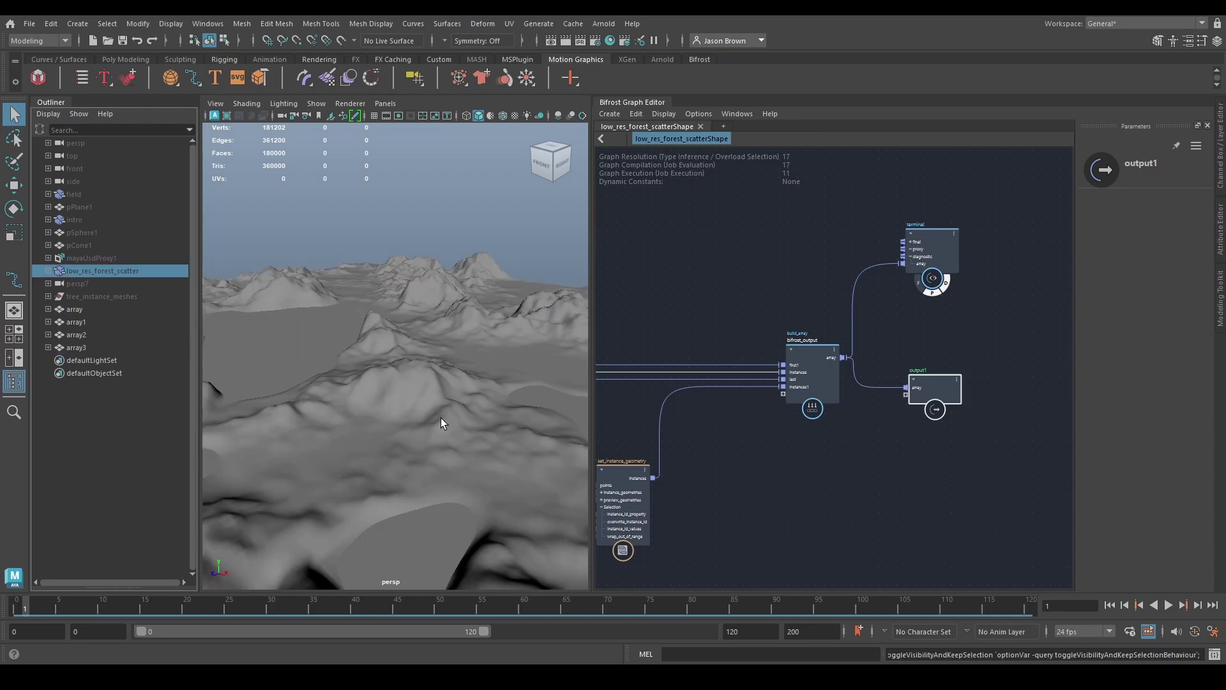
Step: Toggle the display colors attribute on the terrain mesh array2
{"action": "left_click_drag", "start_coordinate": [437, 291], "coordinate": [392, 362], "text": "alt"}
{"action": "left_click", "coordinate": [398, 253]}
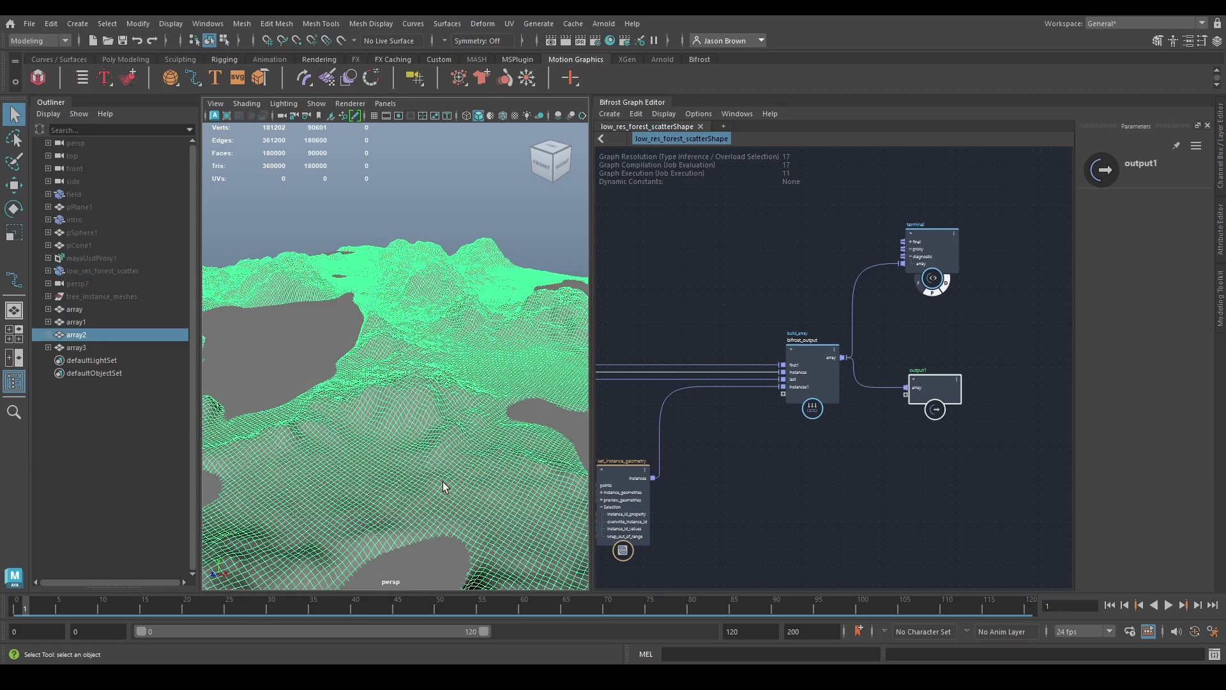
{"action": "left_click", "coordinate": [356, 28]}
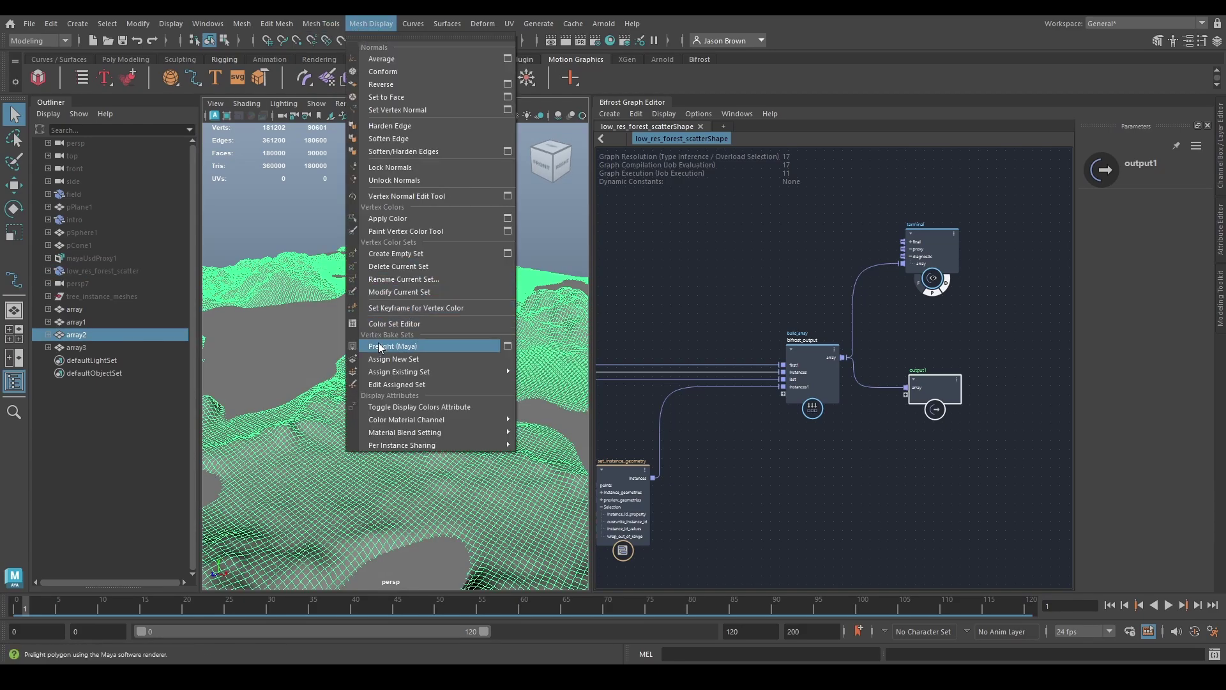
{"action": "left_click", "coordinate": [409, 407]}
{"action": "left_click", "coordinate": [439, 196]}
{"action": "left_click_drag", "start_coordinate": [447, 269], "coordinate": [476, 345], "text": "alt"}
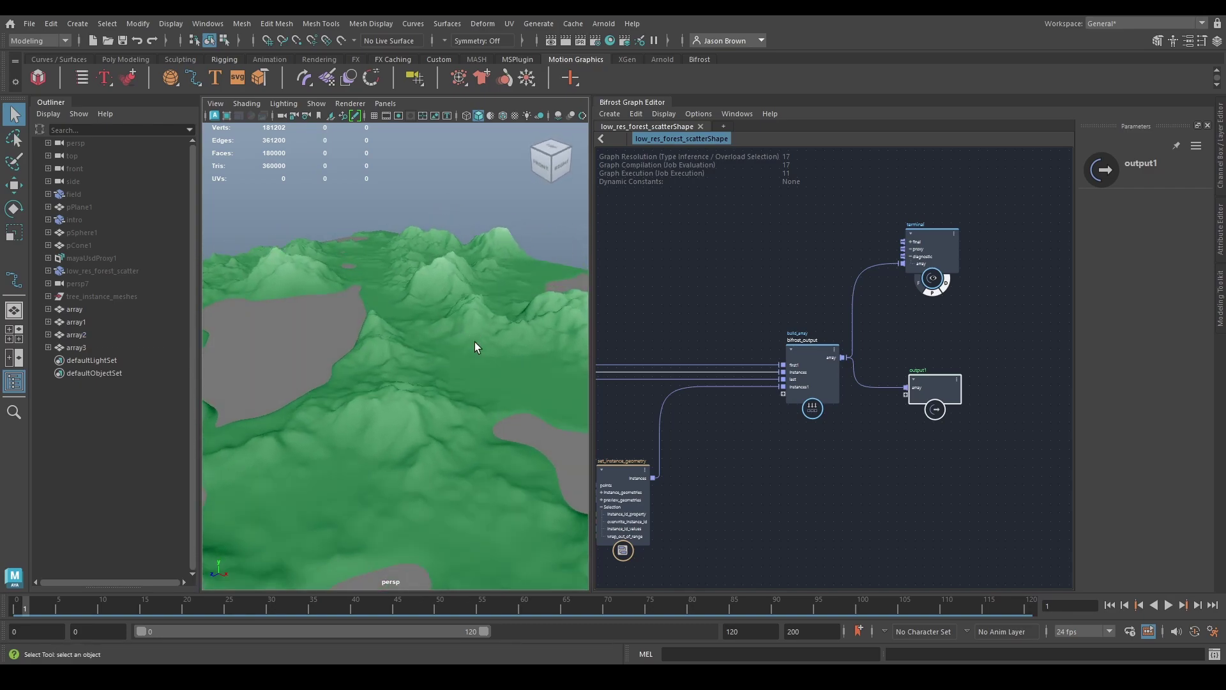
Step: Toggle the display colors attribute on the water mesh named array
{"action": "left_click", "coordinate": [307, 321]}
{"action": "left_click", "coordinate": [352, 24]}
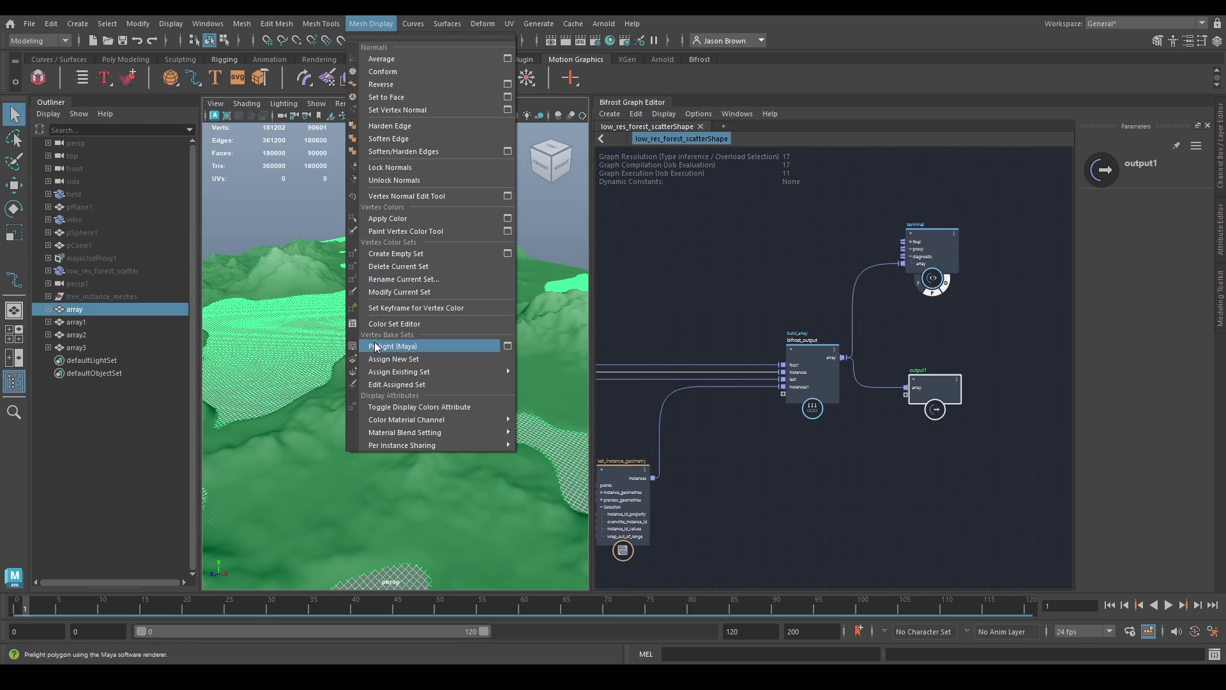
{"action": "left_click", "coordinate": [481, 421]}
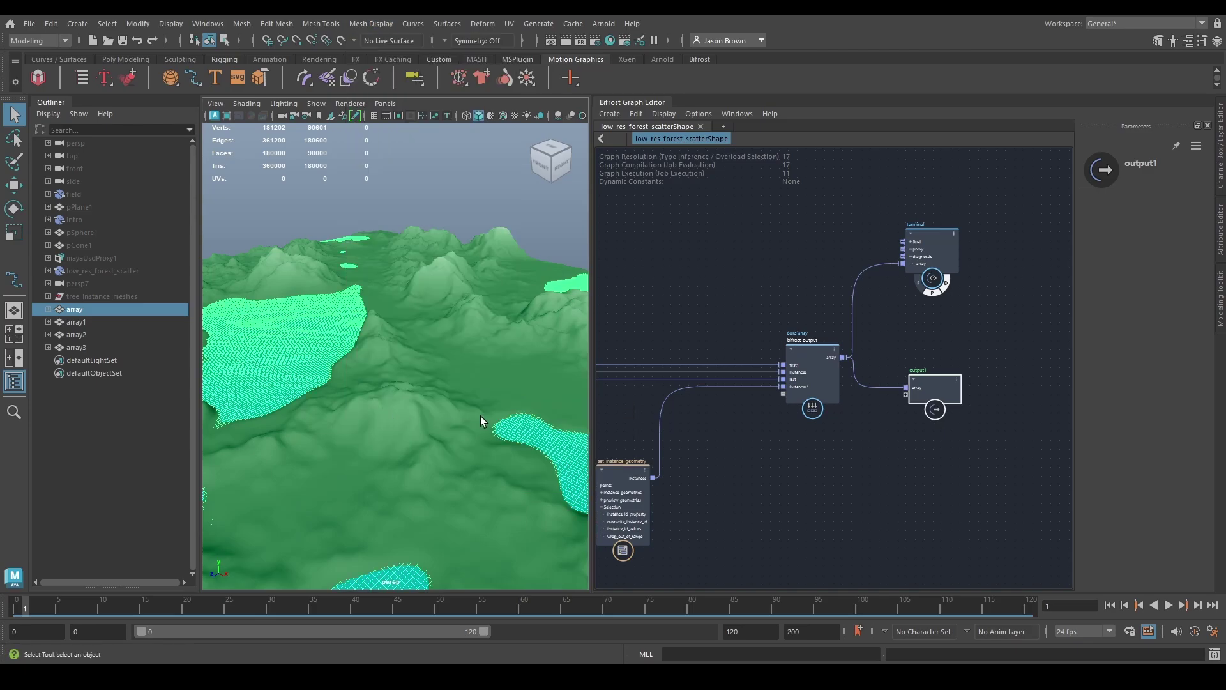
{"action": "left_click", "coordinate": [463, 192]}
{"action": "right_click_drag", "start_coordinate": [452, 246], "coordinate": [426, 238], "text": "alt"}
{"action": "middle_click_drag", "start_coordinate": [426, 250], "coordinate": [457, 248], "text": "alt"}
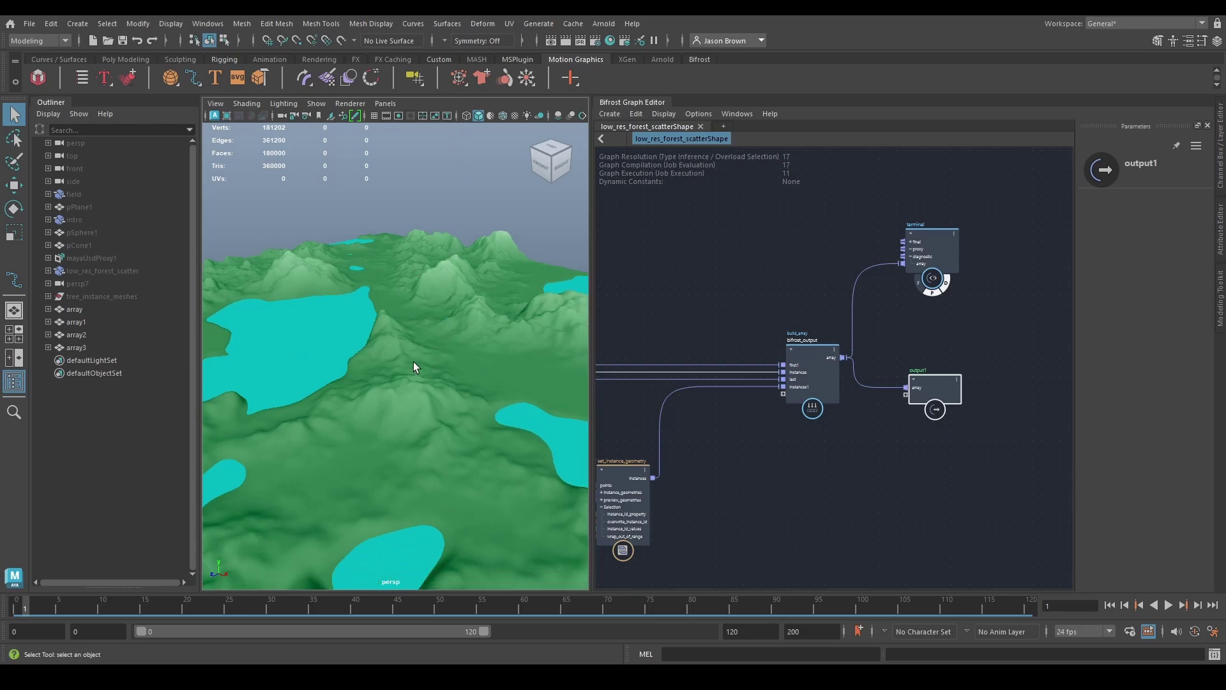
Step: Check which array meshes contain geometry and trace the instances1 connection from set_instance_geometry to bifrost_output
{"action": "left_click", "coordinate": [74, 310]}
{"action": "left_click", "coordinate": [76, 335]}
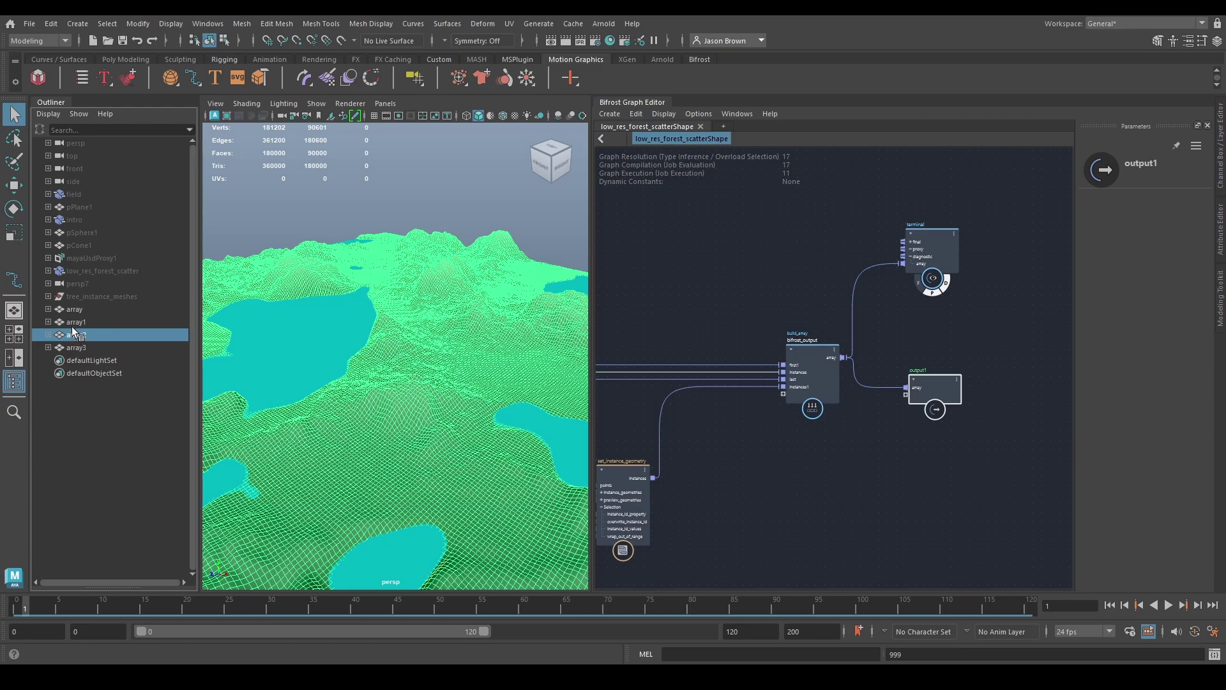
{"action": "left_click", "coordinate": [71, 324]}
{"action": "left_click", "coordinate": [78, 345], "text": "ctrl"}
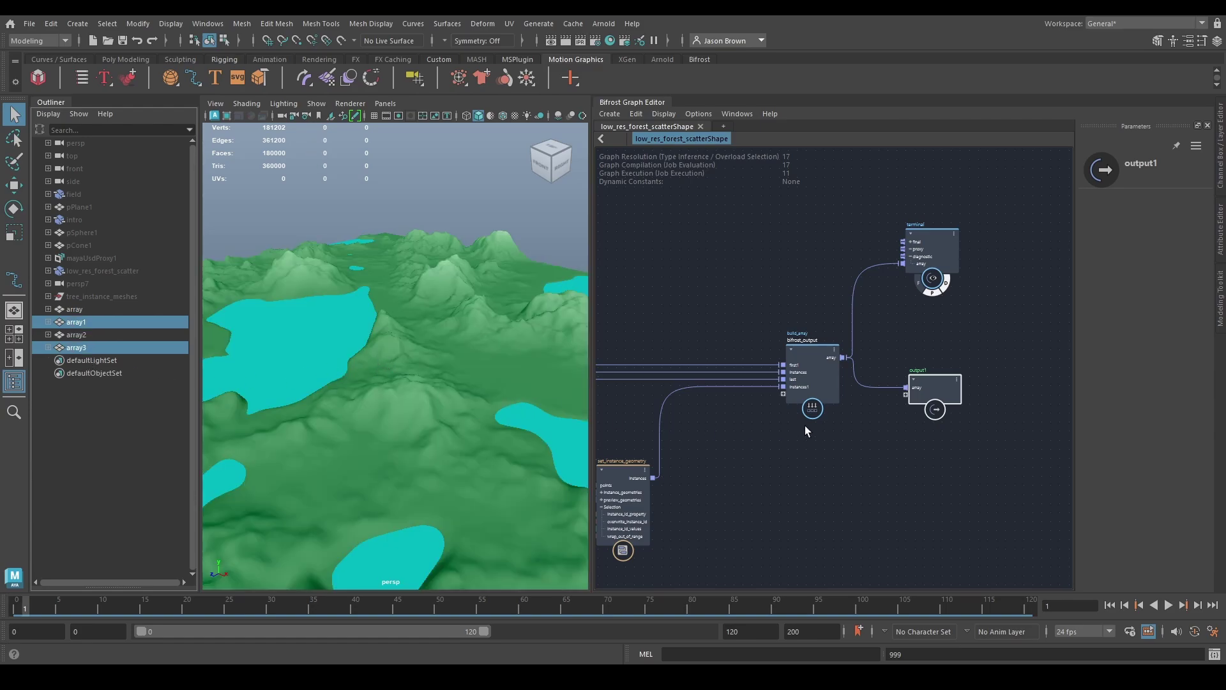
{"action": "middle_click_drag", "start_coordinate": [739, 420], "coordinate": [888, 404]}
{"action": "left_click", "coordinate": [831, 326]}
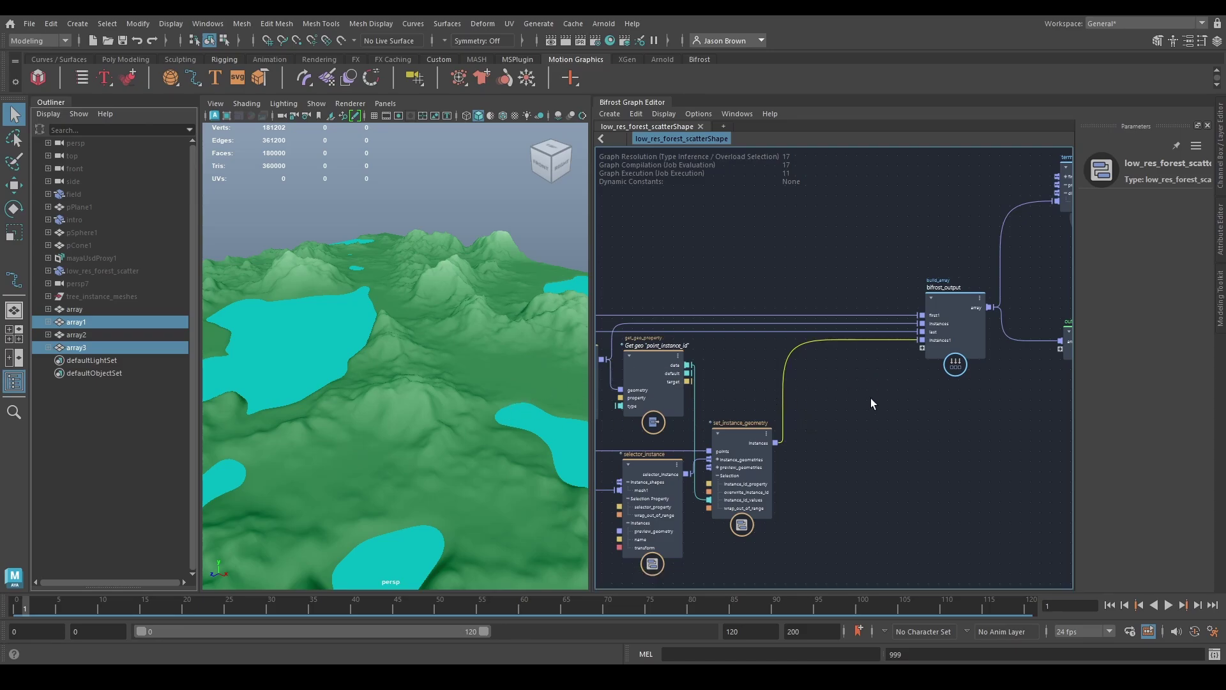
{"action": "middle_click_drag", "start_coordinate": [871, 399], "coordinate": [853, 407]}
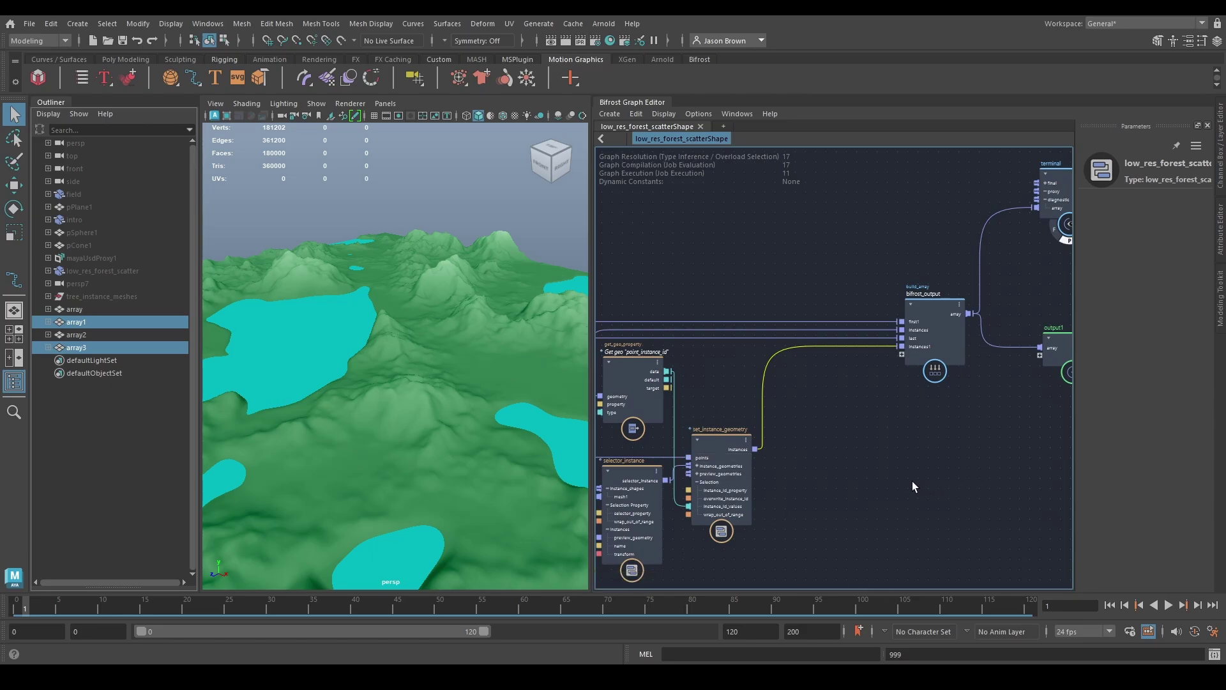
{"action": "scroll", "coordinate": [857, 446], "scroll_direction": "down", "scroll_amount": 5}
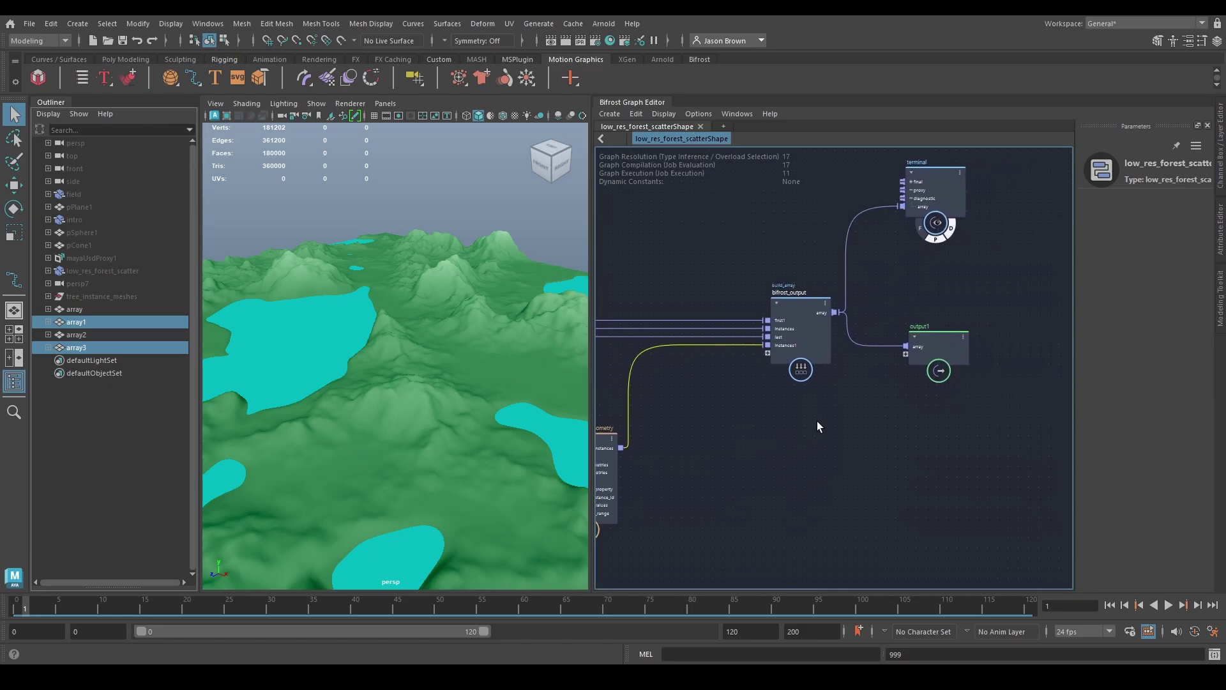
Step: Delete the output node below the terminal, keeping bifrost_output connected to the terminal
{"action": "left_click_drag", "start_coordinate": [798, 386], "coordinate": [831, 362]}
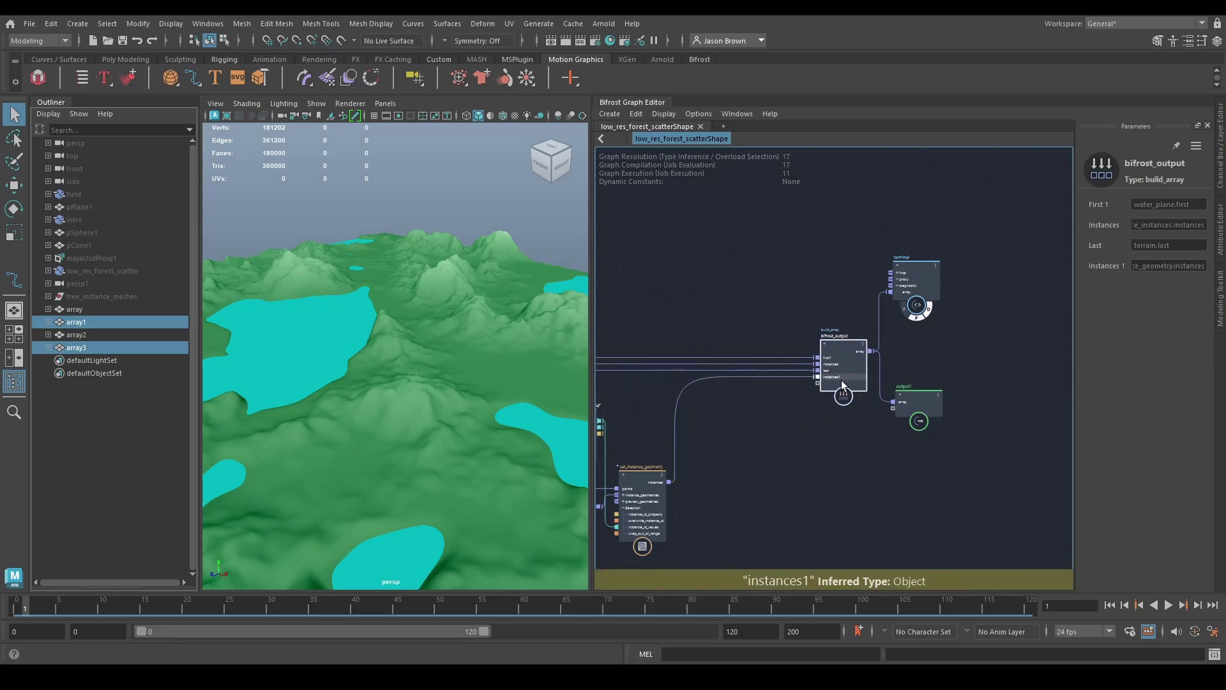
{"action": "middle_click_drag", "start_coordinate": [869, 444], "coordinate": [880, 423]}
{"action": "left_click_drag", "start_coordinate": [927, 382], "coordinate": [964, 347]}
{"action": "key", "text": "Delete"}
Step: Delete the Maya meshes array, array1, array2 and array3 from the scene
{"action": "left_click", "coordinate": [74, 309]}
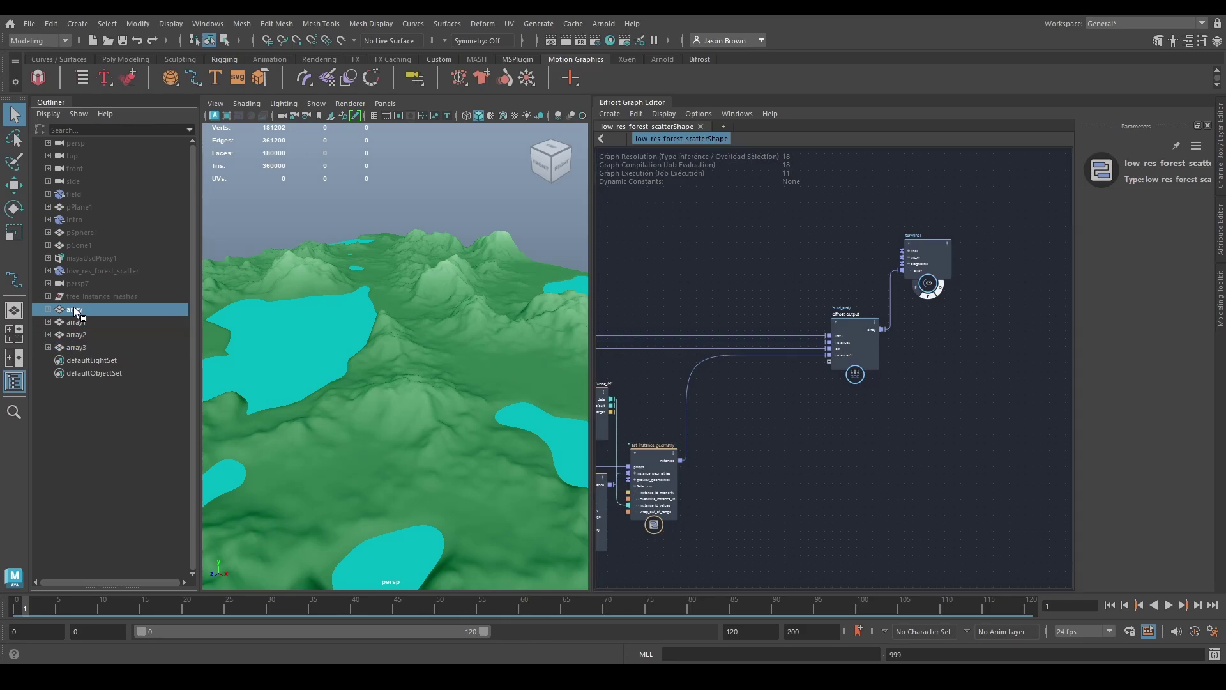
{"action": "left_click", "coordinate": [76, 348], "text": "shift"}
{"action": "key", "text": "Delete"}
Step: Show the hidden low_res_forest_scatter object again
{"action": "left_click", "coordinate": [102, 271]}
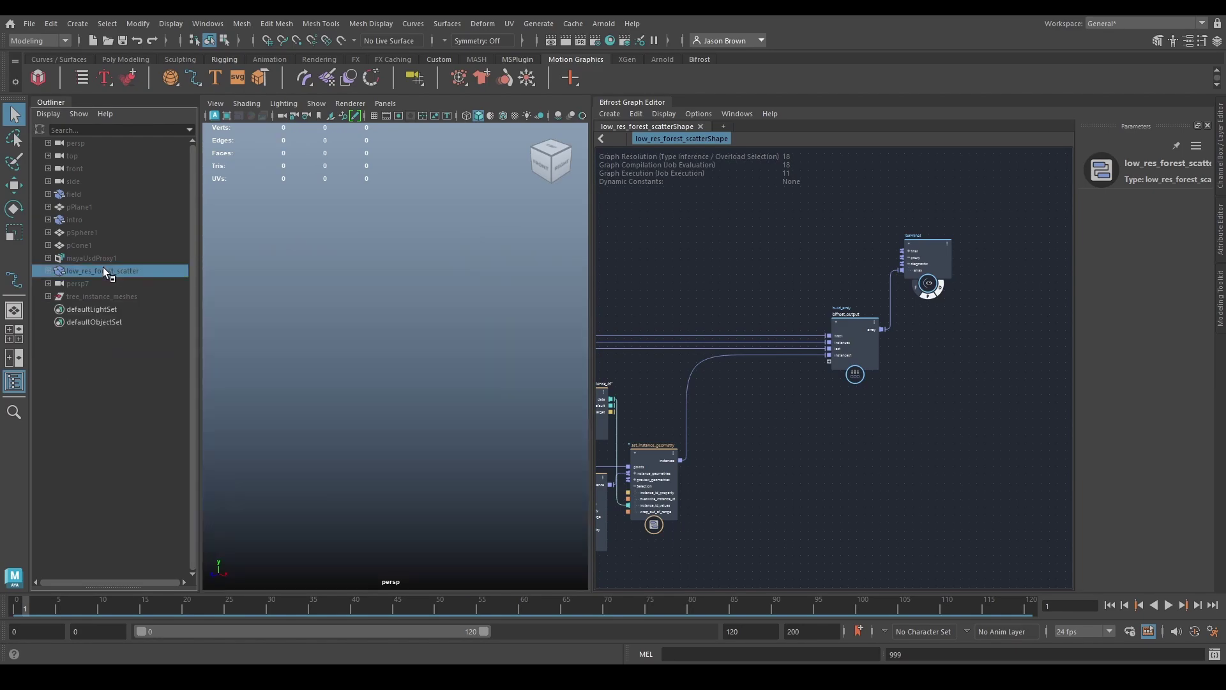
{"action": "key", "text": "h"}
{"action": "left_click", "coordinate": [445, 210]}
Step: Add a bake_instanced_geometry node before bifrost_output, fed by the scatter node's instances output that also supplies the point_instance_id lookup
{"action": "middle_click_drag", "start_coordinate": [723, 456], "coordinate": [836, 415], "text": "alt"}
{"action": "scroll", "coordinate": [794, 425], "scroll_direction": "up", "scroll_amount": 3}
{"action": "left_click", "coordinate": [626, 365]}
{"action": "middle_click_drag", "start_coordinate": [868, 374], "coordinate": [819, 389]}
{"action": "key", "text": "Tab"}
{"action": "type", "text": "bake"}
{"action": "key", "text": "Down"}
{"action": "key", "text": "Return"}
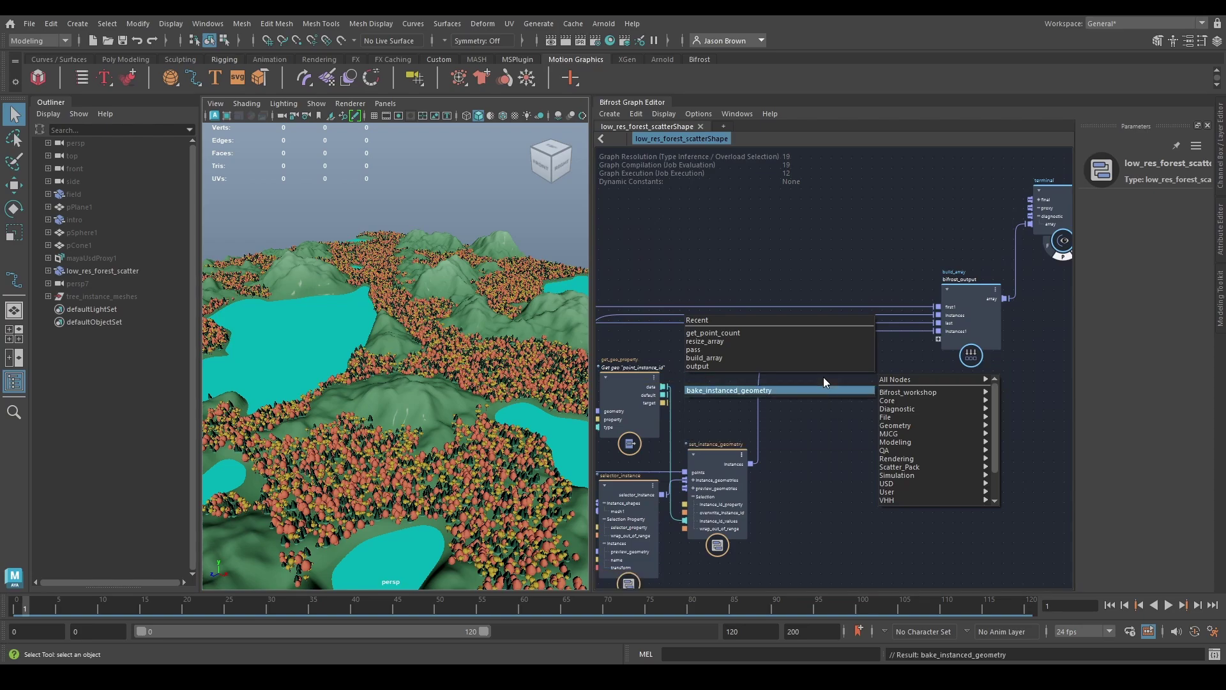
{"action": "middle_click_drag", "start_coordinate": [845, 354], "coordinate": [826, 382]}
{"action": "middle_click_drag", "start_coordinate": [810, 433], "coordinate": [853, 427]}
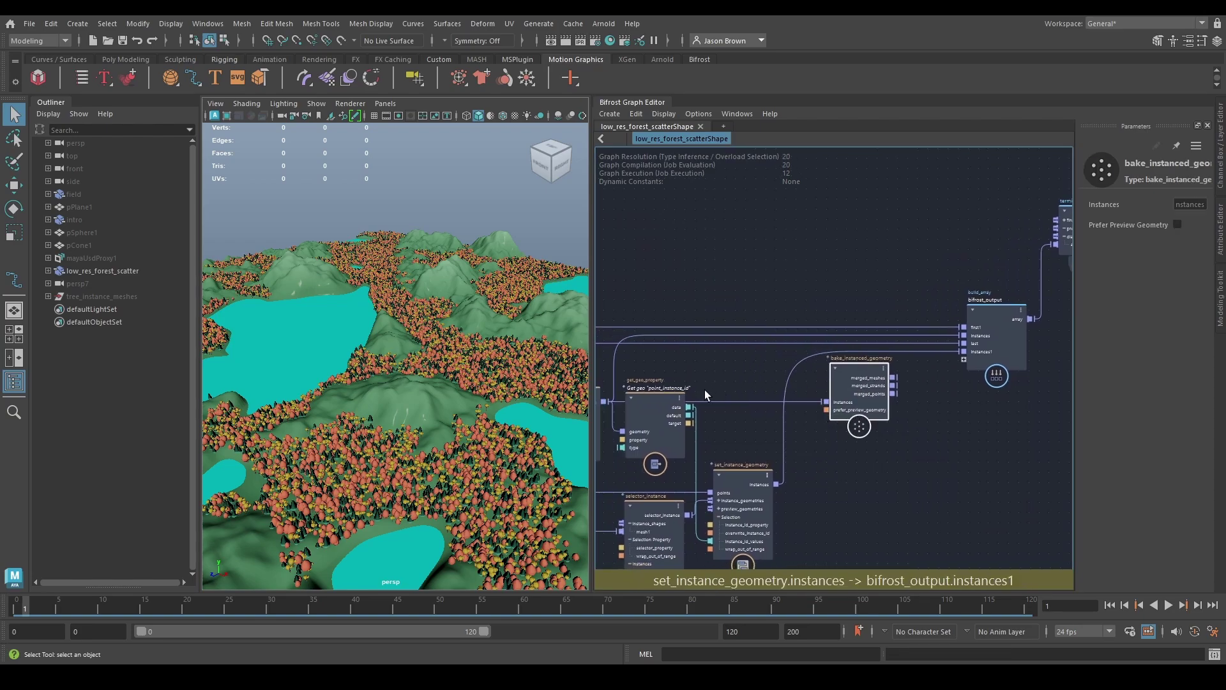
Step: Examine the contents of the bake_instanced_geometry compound and return to the main scatter graph
{"action": "scroll", "coordinate": [875, 423], "scroll_direction": "up", "scroll_amount": 4}
{"action": "middle_click_drag", "start_coordinate": [954, 402], "coordinate": [928, 437]}
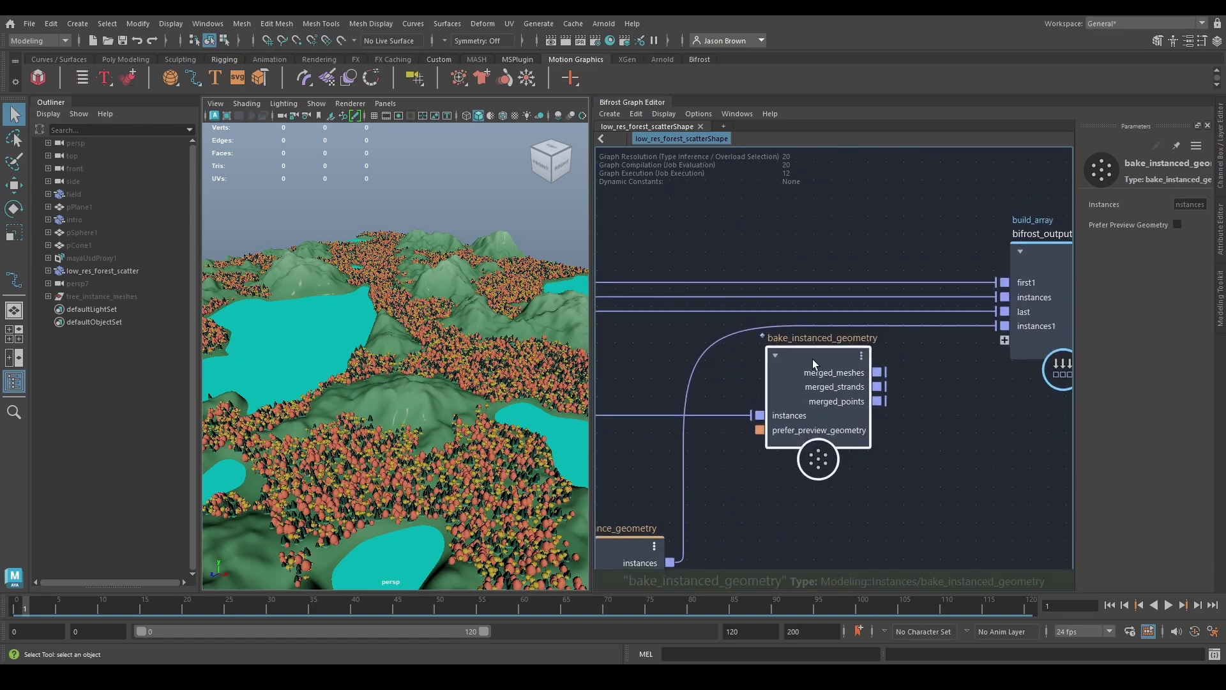
{"action": "scroll", "coordinate": [854, 490], "scroll_direction": "down", "scroll_amount": 2}
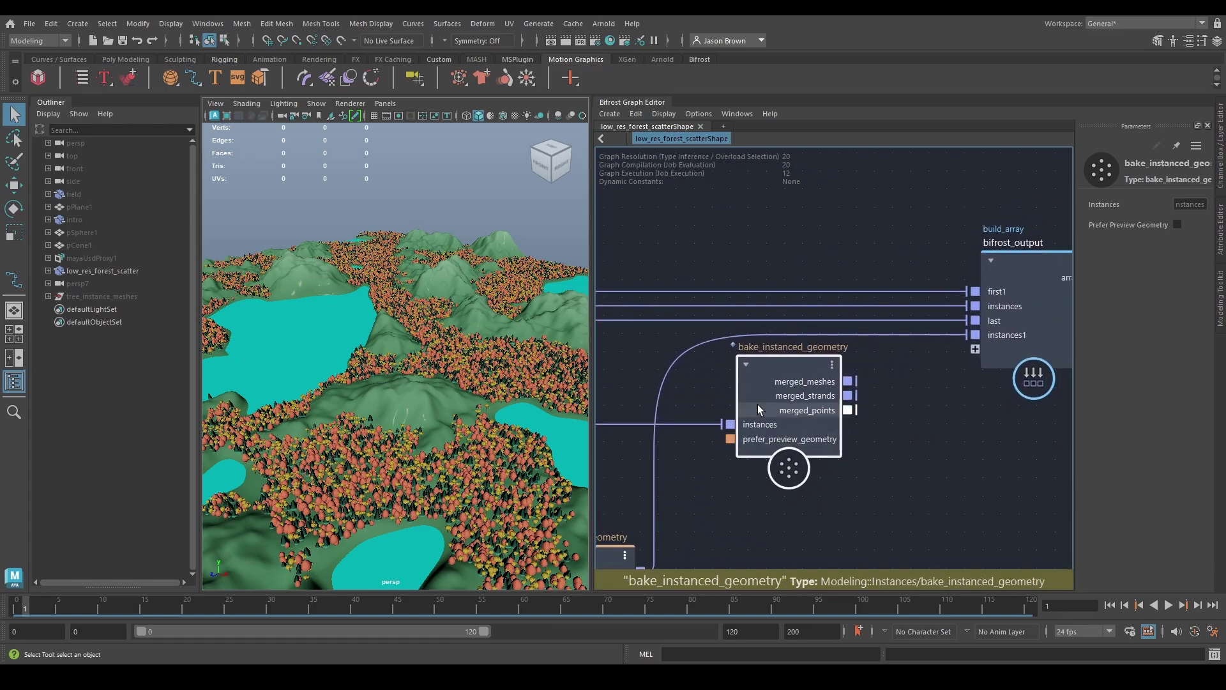
{"action": "double_click", "coordinate": [797, 392]}
{"action": "scroll", "coordinate": [849, 404], "scroll_direction": "up", "scroll_amount": 3}
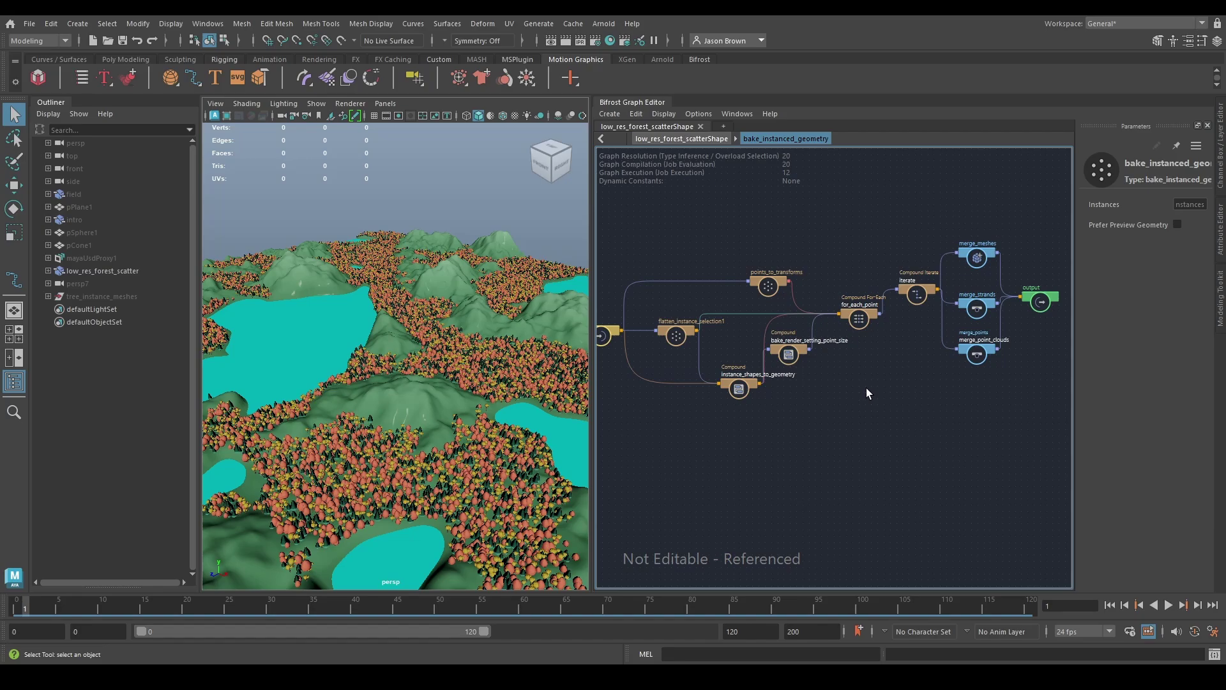
{"action": "double_click", "coordinate": [856, 363]}
{"action": "middle_click_drag", "start_coordinate": [893, 449], "coordinate": [801, 466]}
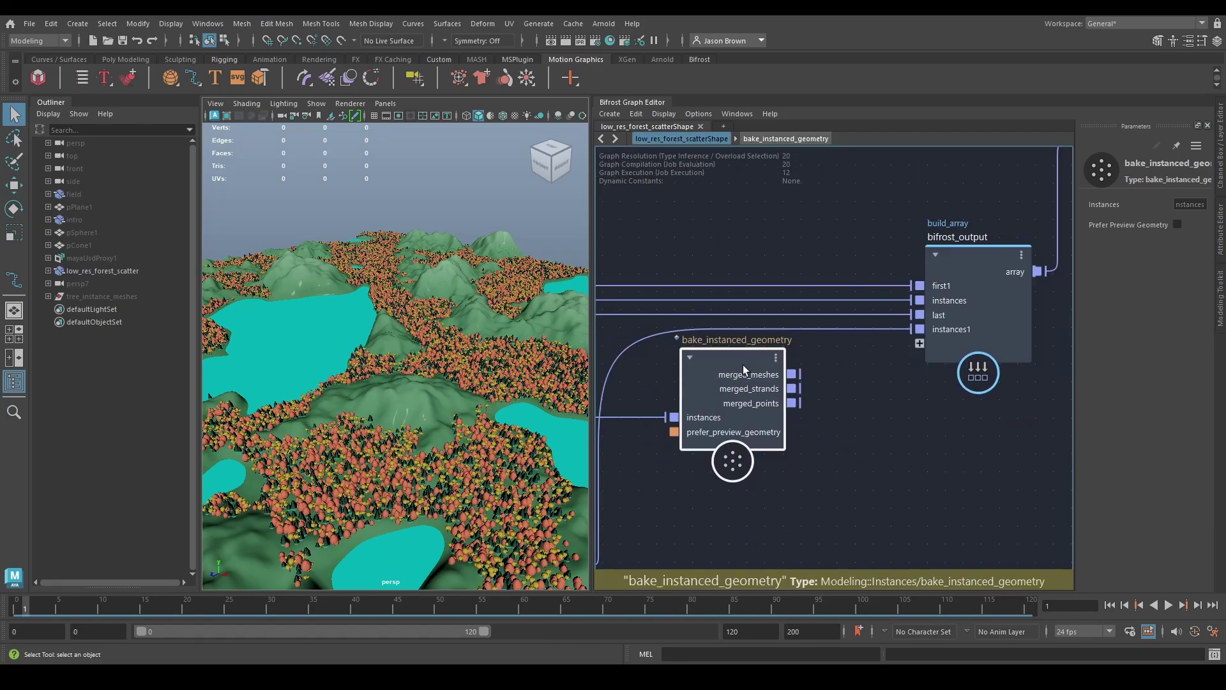
Step: Replace the direct instances connection into bifrost_output with the merged_meshes output of bake_instanced_geometry
{"action": "left_click", "coordinate": [872, 299]}
{"action": "key", "text": "Delete"}
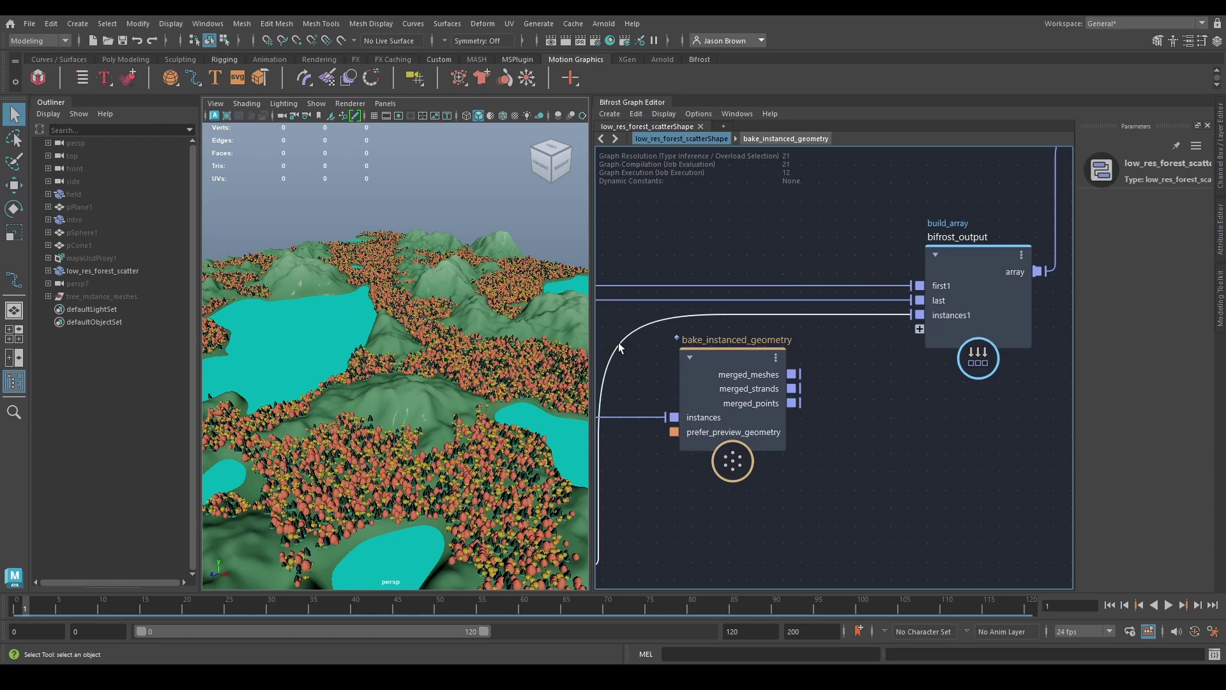
{"action": "left_click_drag", "start_coordinate": [792, 375], "coordinate": [920, 328]}
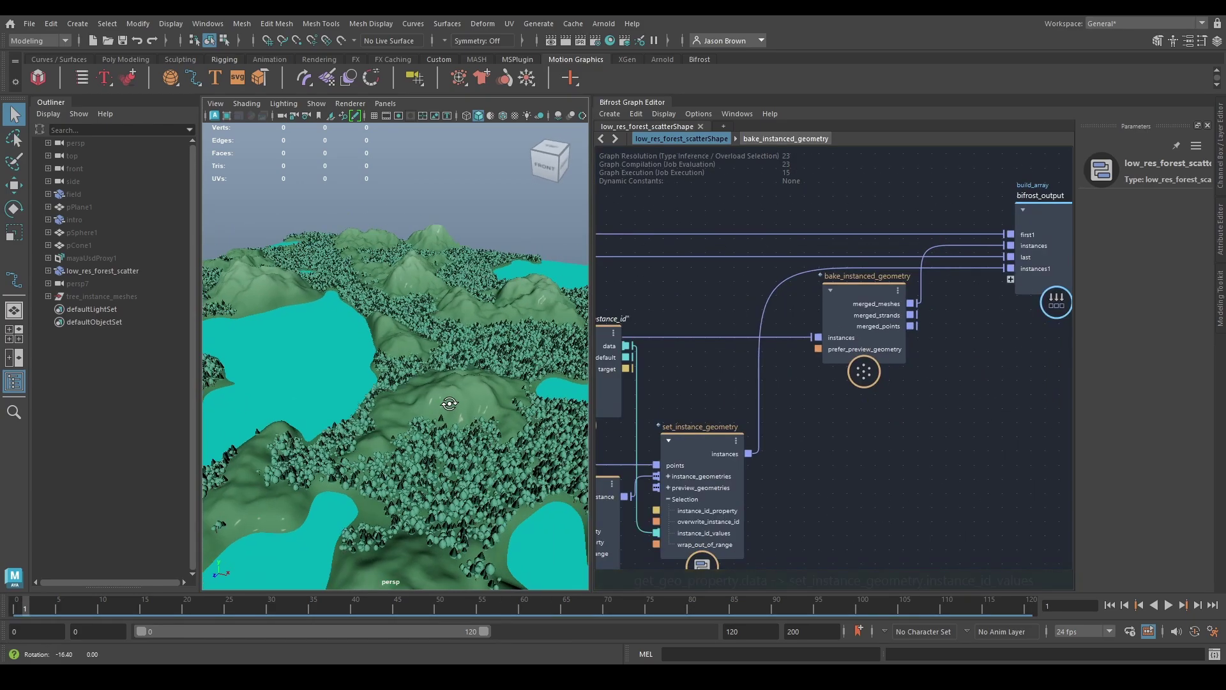
{"action": "right_click_drag", "start_coordinate": [430, 405], "coordinate": [577, 412], "text": "alt"}
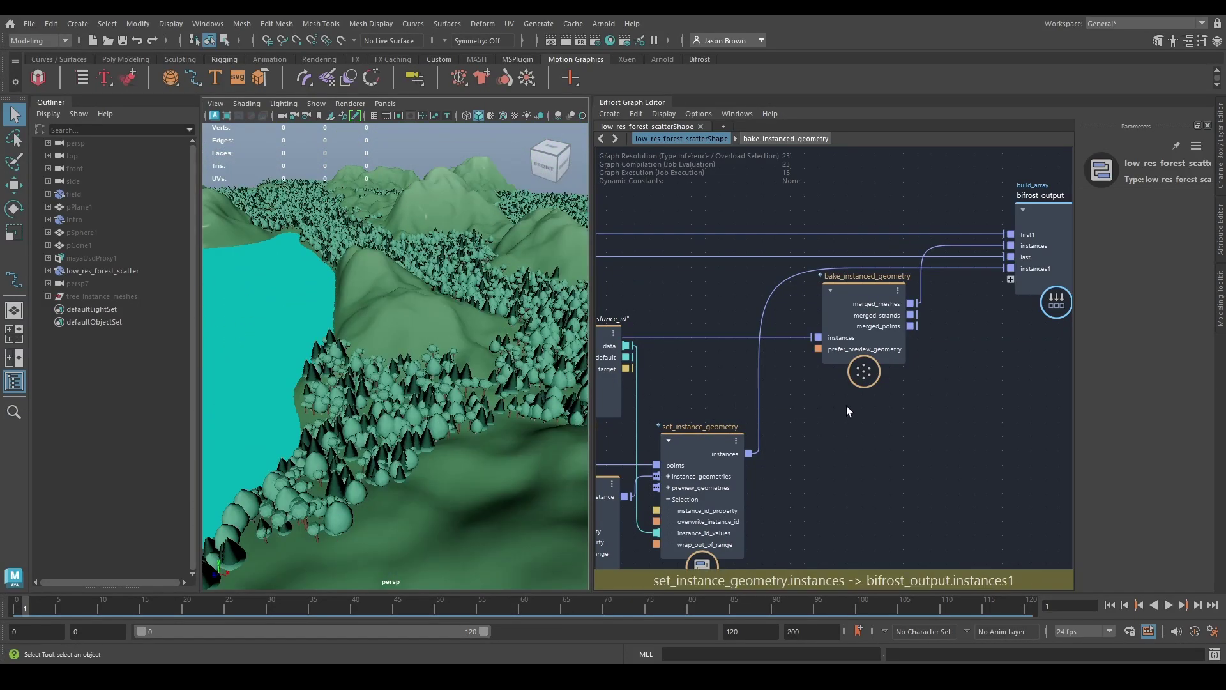
Step: Add a second bake_instanced_geometry node after set_instance_geometry and feed its merged_meshes into bifrost_output's instances1
{"action": "middle_click_drag", "start_coordinate": [873, 391], "coordinate": [845, 414], "text": "alt"}
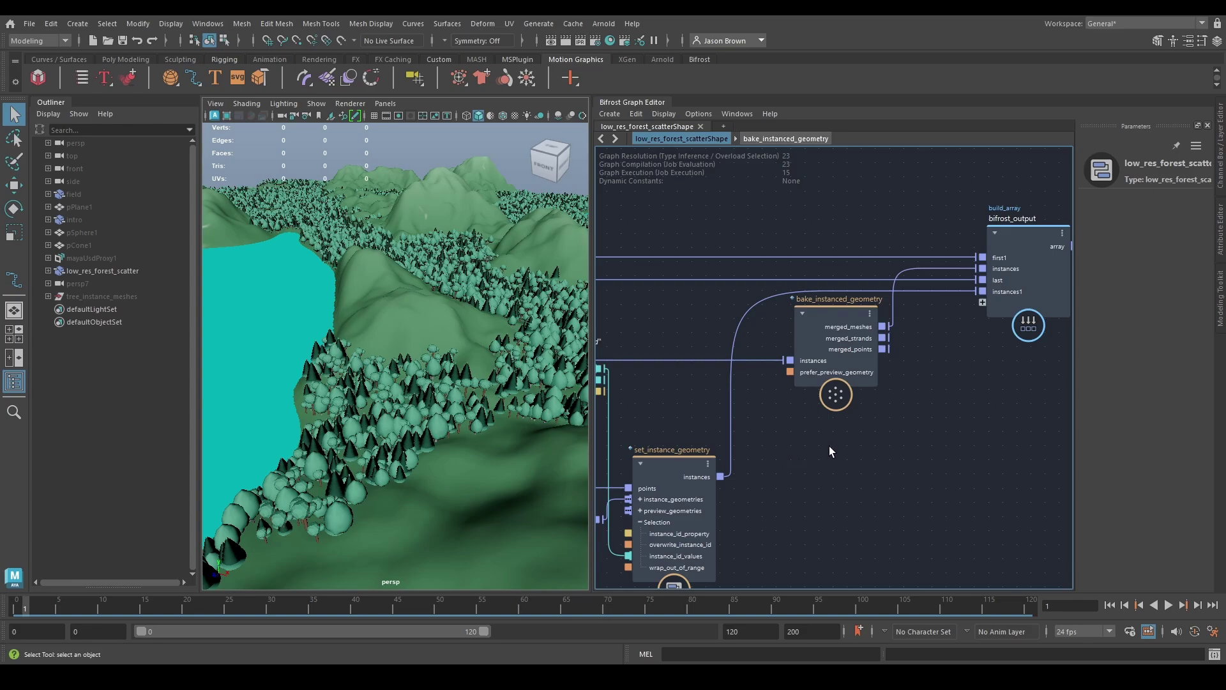
{"action": "scroll", "coordinate": [825, 428], "scroll_direction": "down", "scroll_amount": 3}
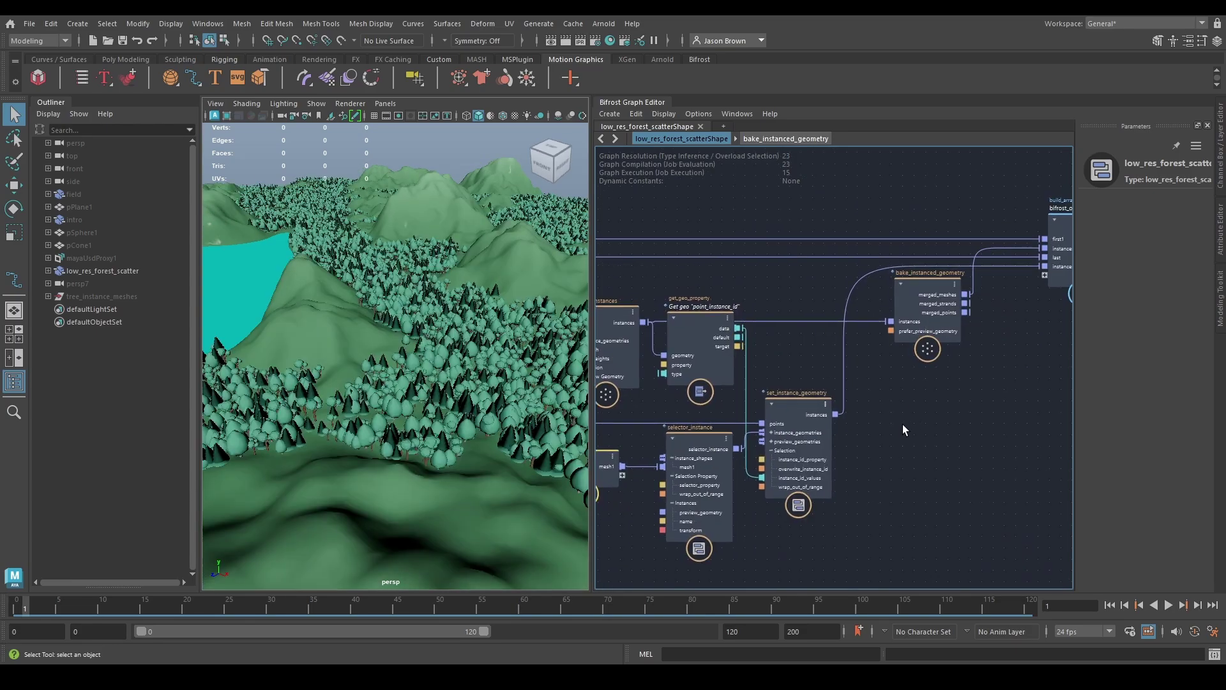
{"action": "left_click_drag", "start_coordinate": [750, 417], "coordinate": [833, 417]}
{"action": "type", "text": "bake"}
{"action": "key", "text": "Down"}
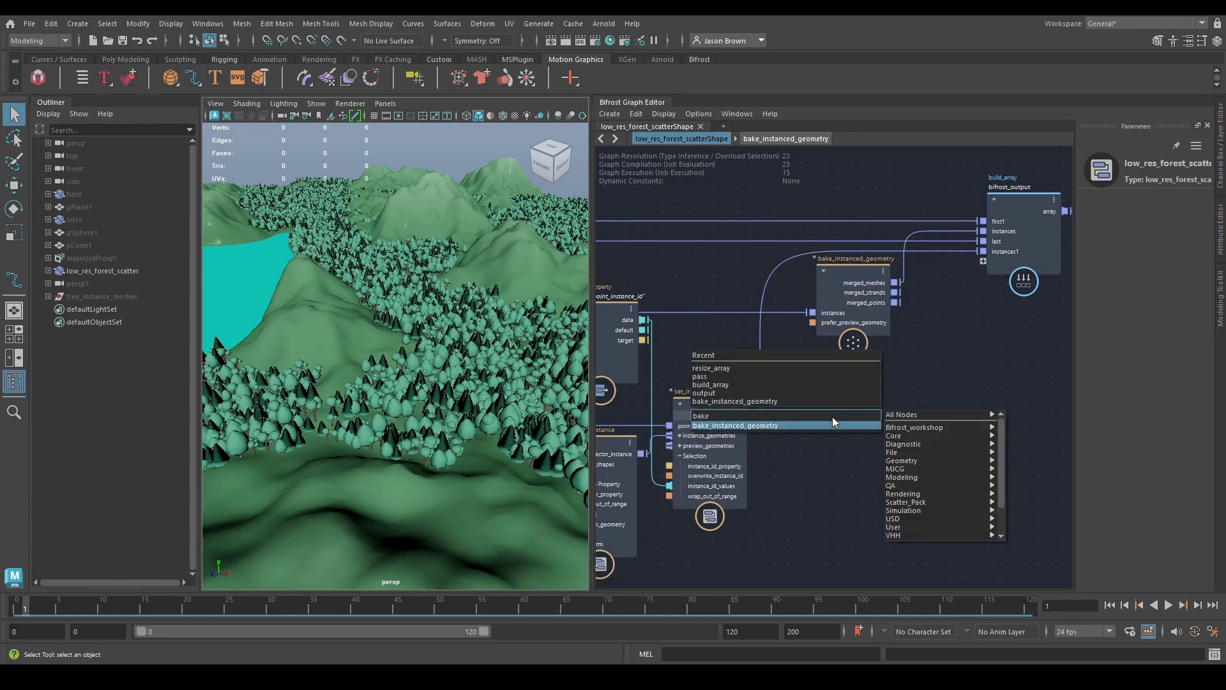
{"action": "key", "text": "Return"}
{"action": "left_click_drag", "start_coordinate": [833, 439], "coordinate": [949, 244]}
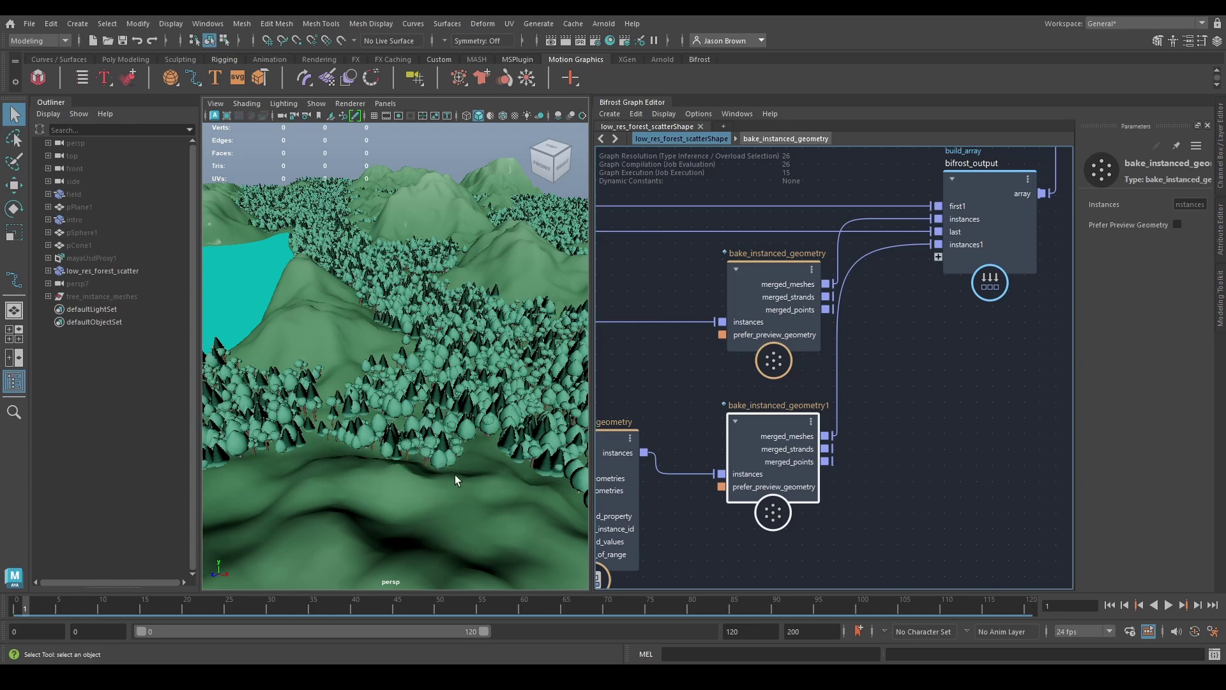
Step: Examine the baked trees across the terrain in the viewport from several angles
{"action": "middle_click_drag", "start_coordinate": [457, 551], "coordinate": [459, 503], "text": "alt"}
{"action": "left_click_drag", "start_coordinate": [450, 449], "coordinate": [465, 394], "text": "alt"}
{"action": "right_click_drag", "start_coordinate": [465, 394], "coordinate": [496, 411], "text": "alt"}
{"action": "middle_click_drag", "start_coordinate": [496, 411], "coordinate": [468, 395], "text": "alt"}
{"action": "left_click_drag", "start_coordinate": [467, 395], "coordinate": [555, 391], "text": "alt"}
{"action": "right_click_drag", "start_coordinate": [555, 392], "coordinate": [427, 355], "text": "alt"}
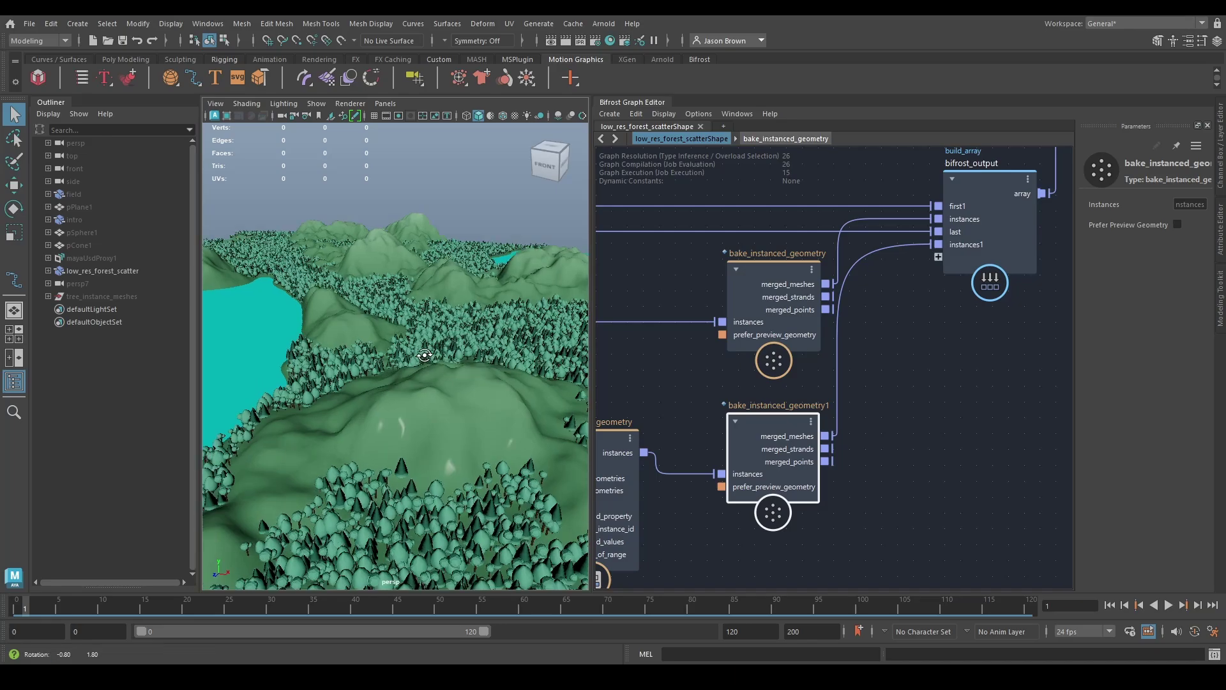
{"action": "left_click_drag", "start_coordinate": [427, 356], "coordinate": [427, 385], "text": "alt"}
Step: Reposition the terminal beside bifrost_output, add an output node below it and connect the bifrost_output array to it
{"action": "middle_click_drag", "start_coordinate": [881, 378], "coordinate": [685, 495], "text": "alt"}
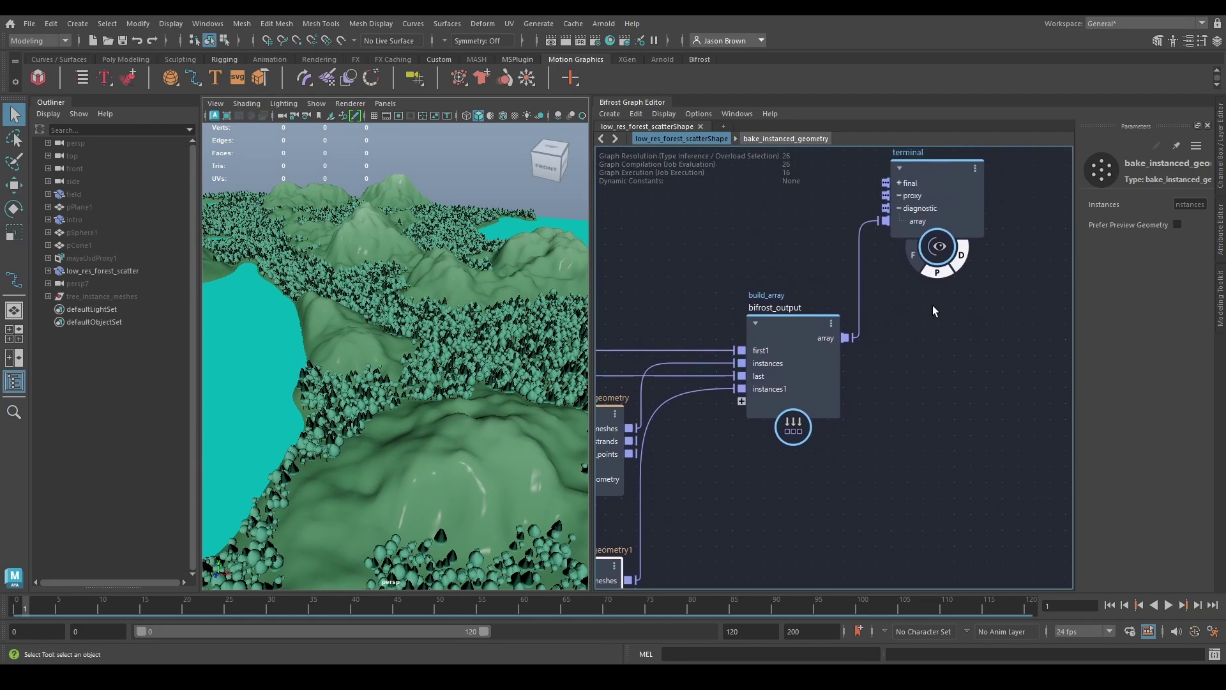
{"action": "left_click_drag", "start_coordinate": [933, 185], "coordinate": [985, 303]}
{"action": "middle_click_drag", "start_coordinate": [957, 456], "coordinate": [899, 447]}
{"action": "key", "text": "Tab"}
{"action": "type", "text": "out"}
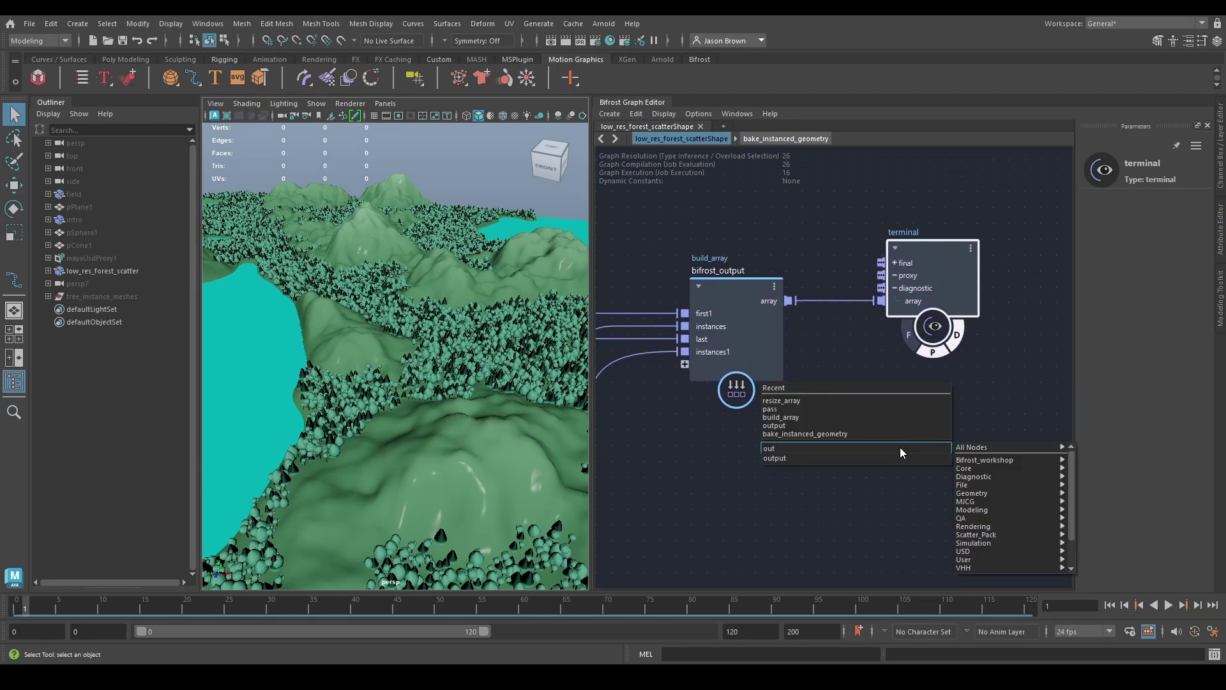
{"action": "key", "text": "Return"}
{"action": "left_click_drag", "start_coordinate": [788, 301], "coordinate": [887, 431]}
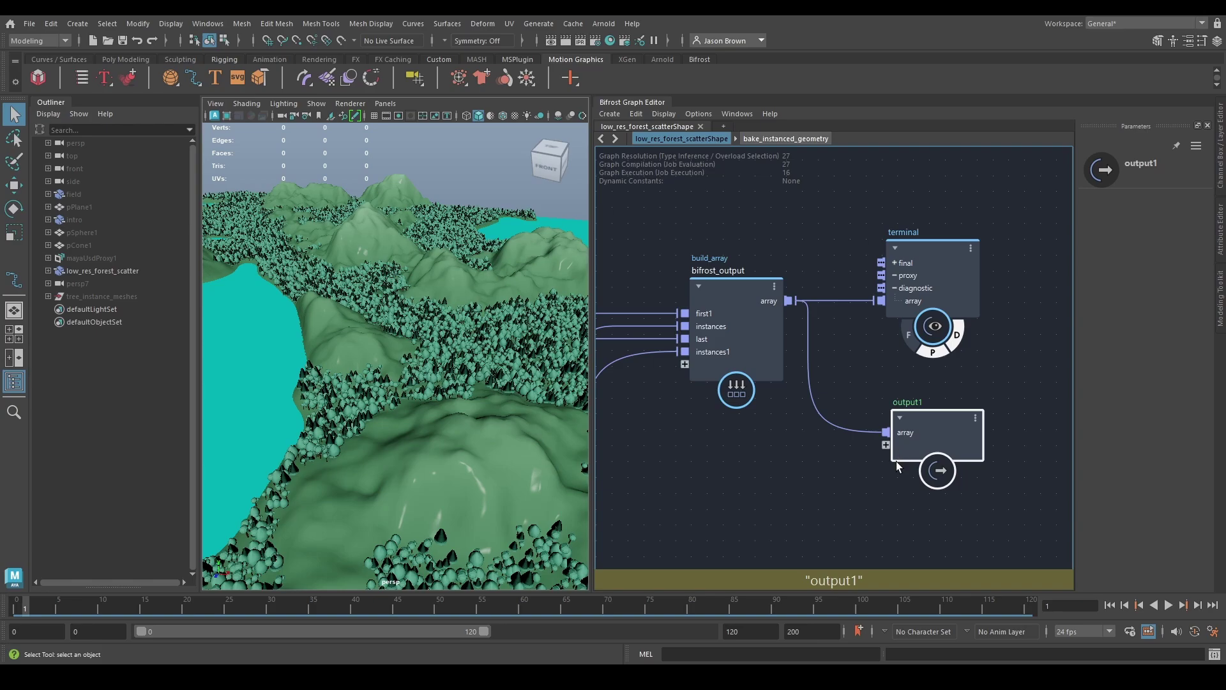
Step: Rename the output node's array port as forest_environment
{"action": "right_click", "coordinate": [906, 433]}
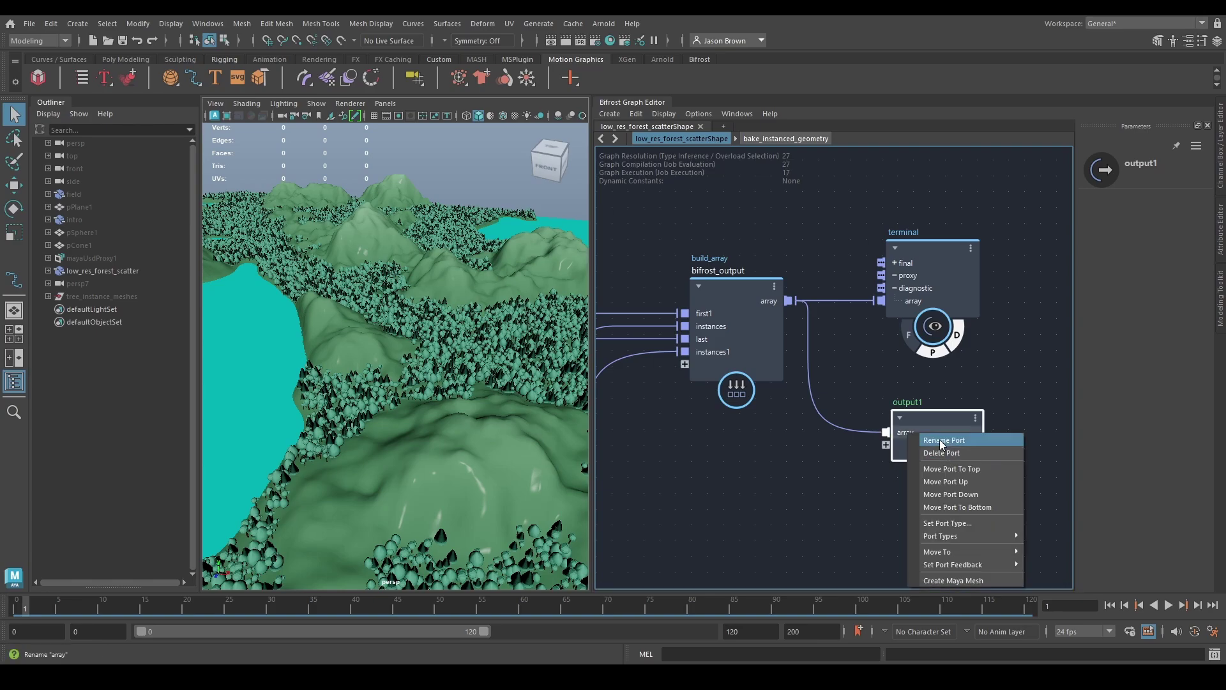
{"action": "left_click", "coordinate": [943, 444]}
{"action": "type", "text": "forest_environment"}
{"action": "key", "text": "Return"}
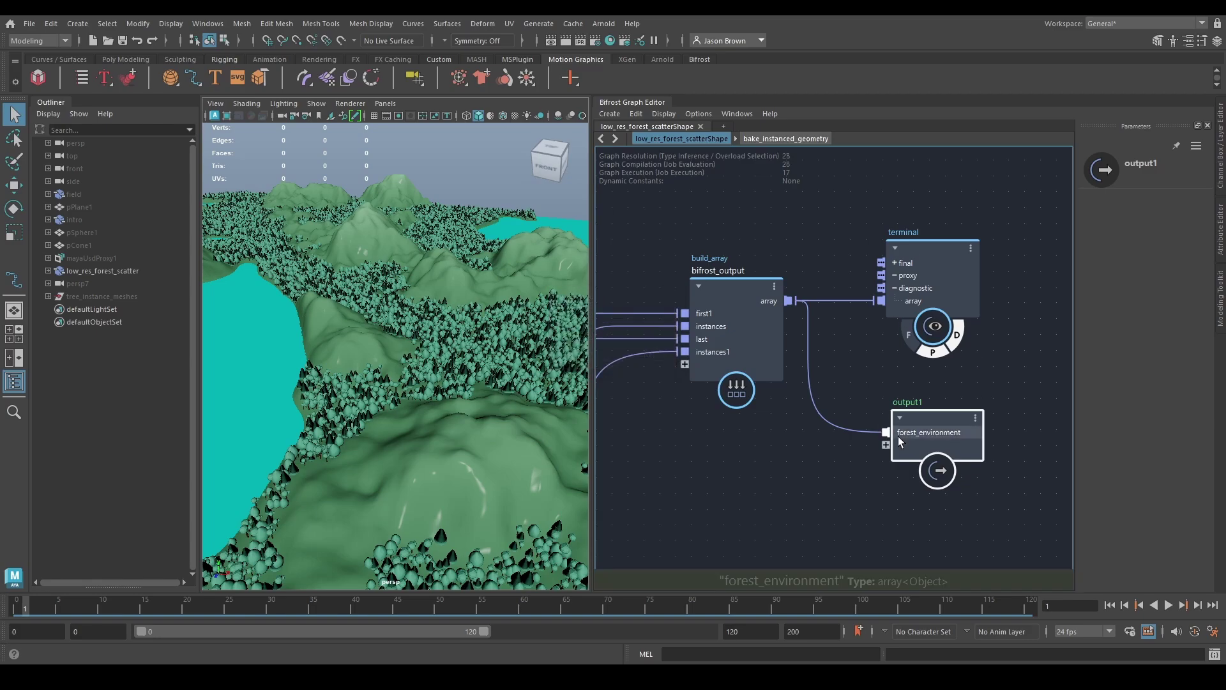
Step: Generate Maya meshes from the output node's forest_environment port and hide the low_res_forest_scatter object
{"action": "right_click", "coordinate": [901, 436]}
{"action": "left_click", "coordinate": [947, 584]}
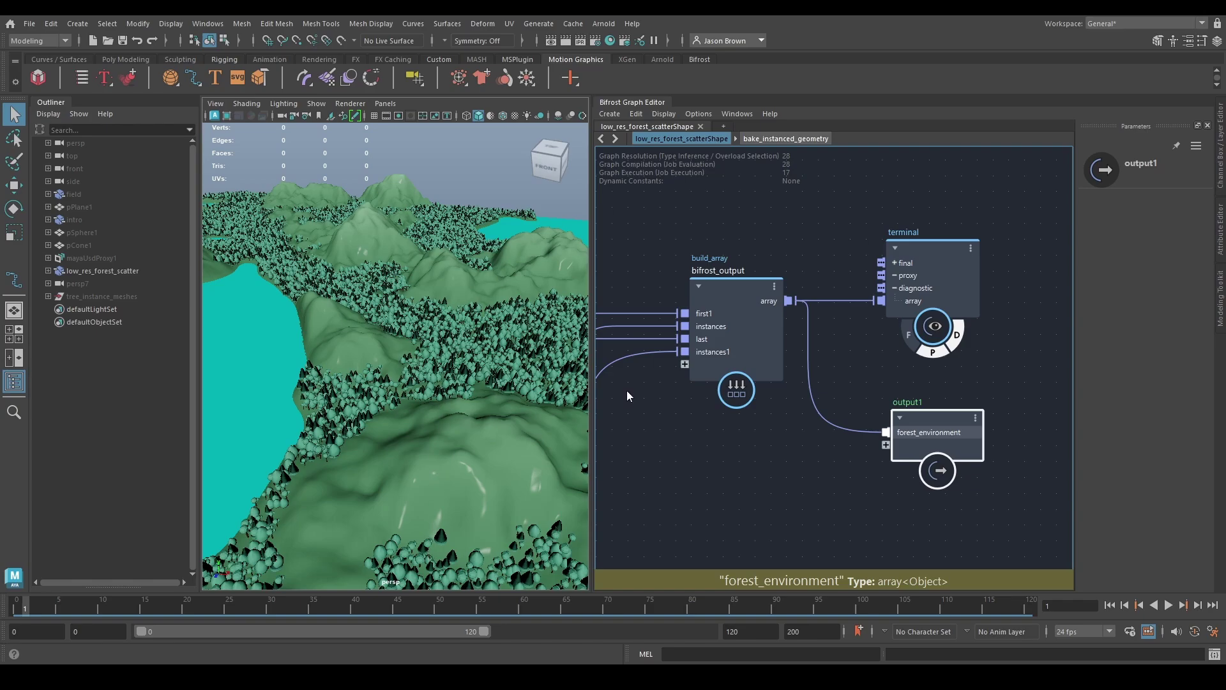
{"action": "left_click", "coordinate": [111, 271]}
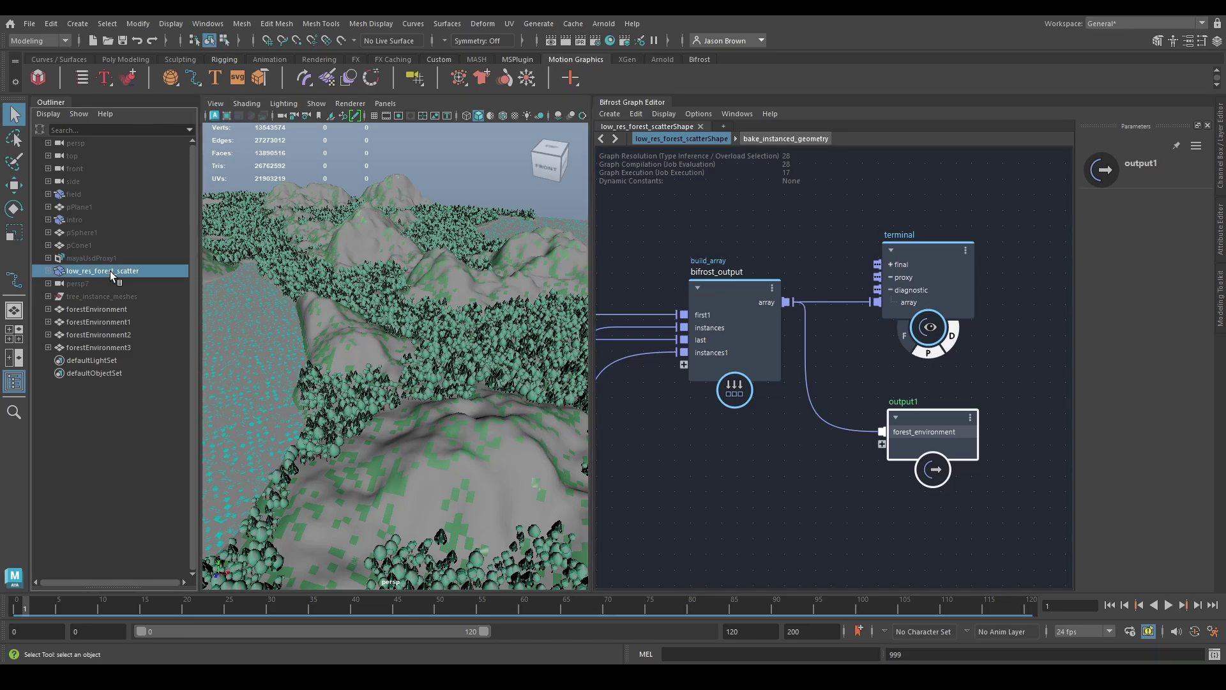
Step: Toggle the display colors attribute on the forestEnvironment and forestEnvironment1 meshes
{"action": "left_click", "coordinate": [97, 309]}
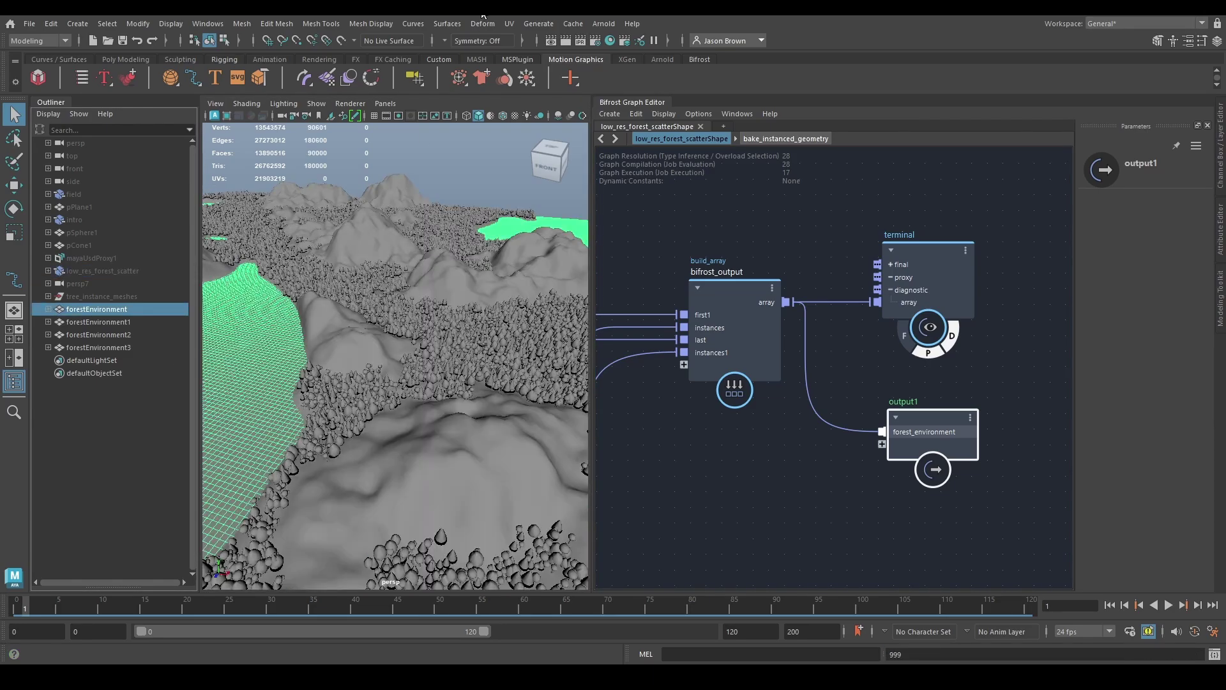
{"action": "left_click", "coordinate": [371, 24]}
{"action": "left_click", "coordinate": [409, 389]}
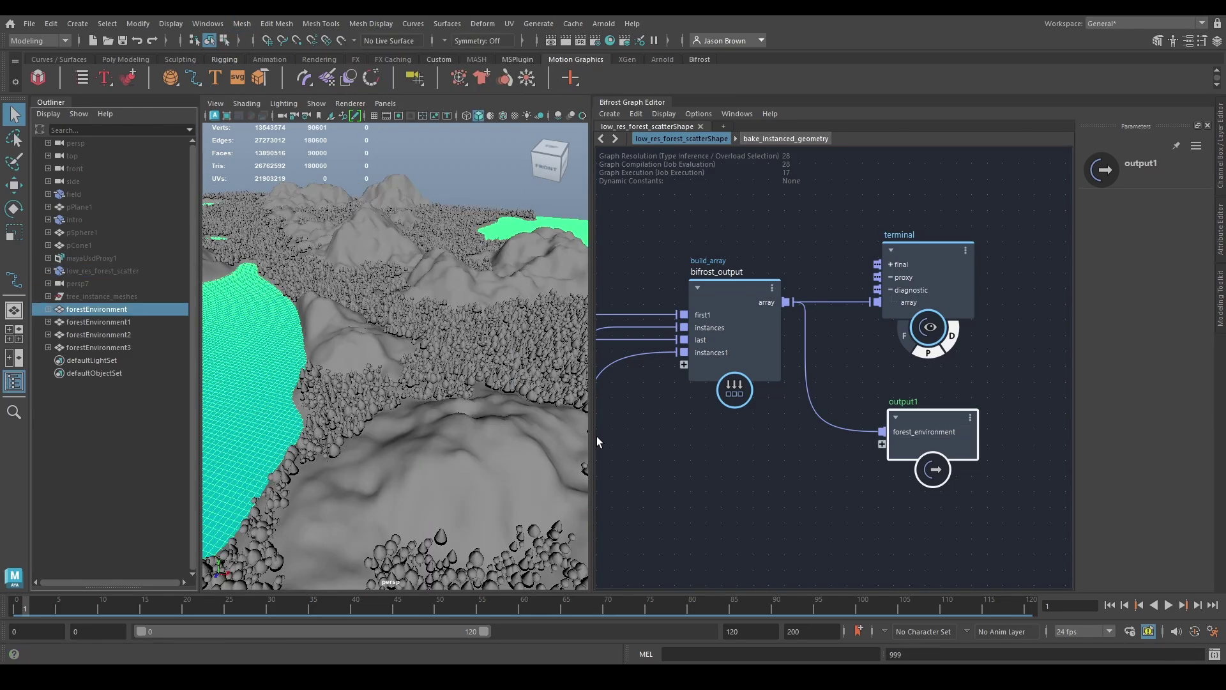
{"action": "left_click", "coordinate": [117, 321]}
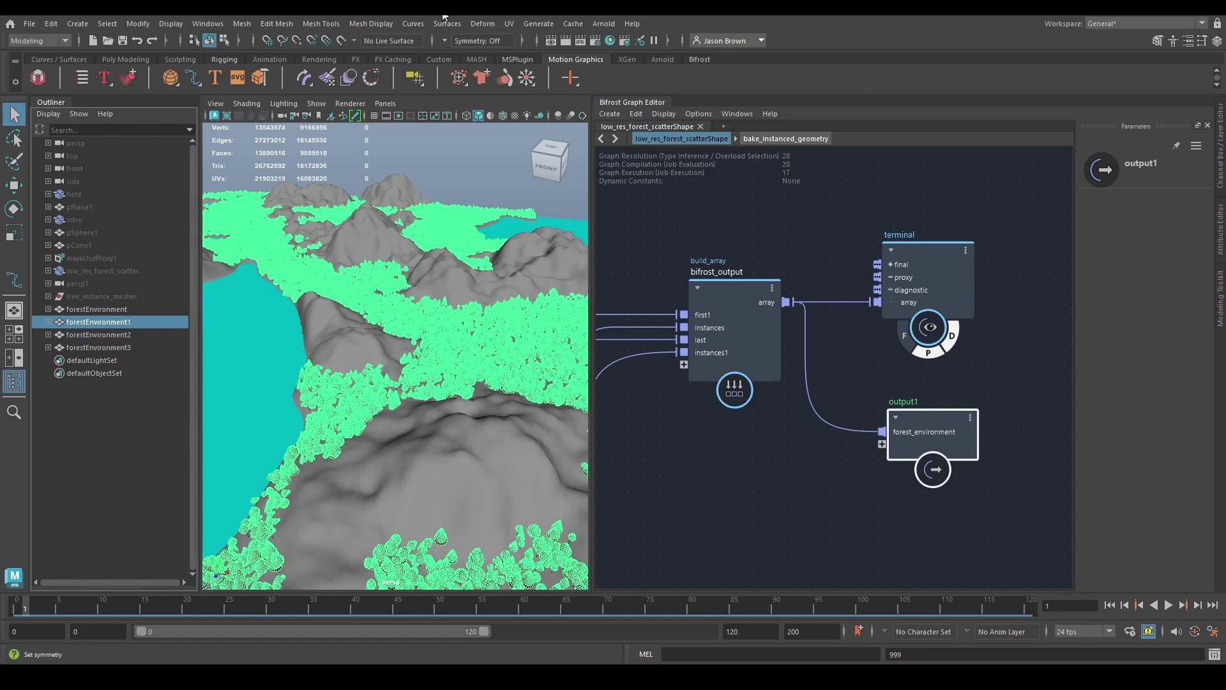
{"action": "left_click", "coordinate": [371, 24]}
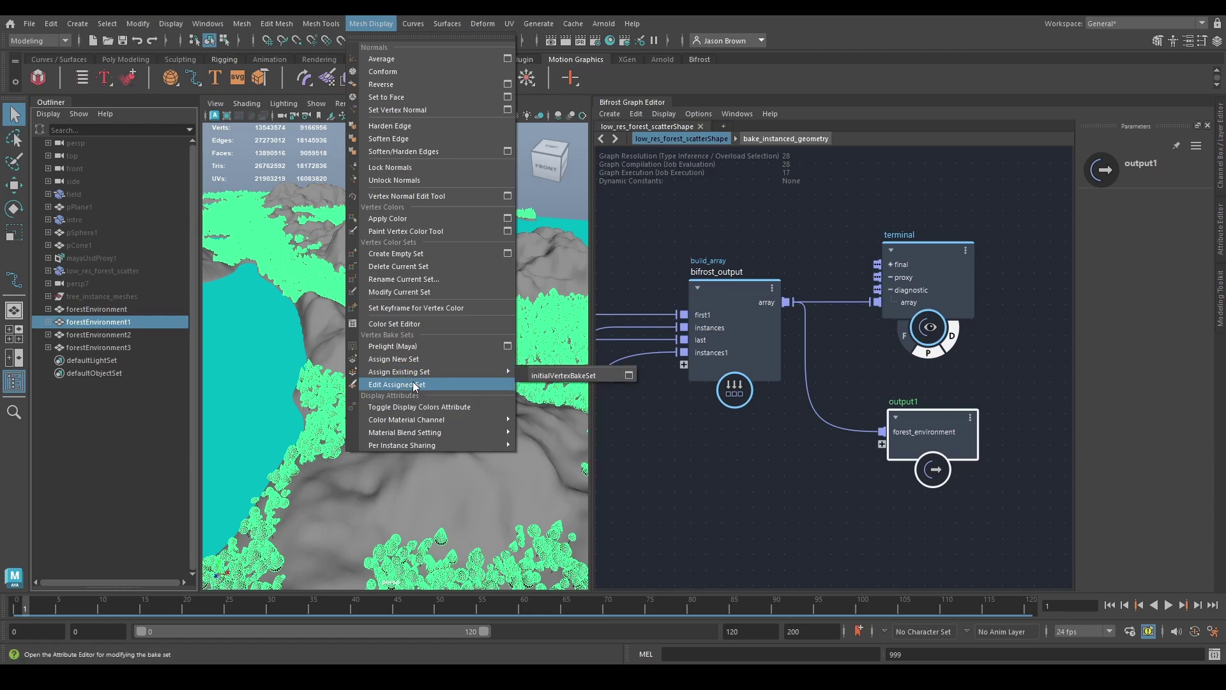
{"action": "left_click", "coordinate": [403, 408]}
{"action": "left_click", "coordinate": [455, 174]}
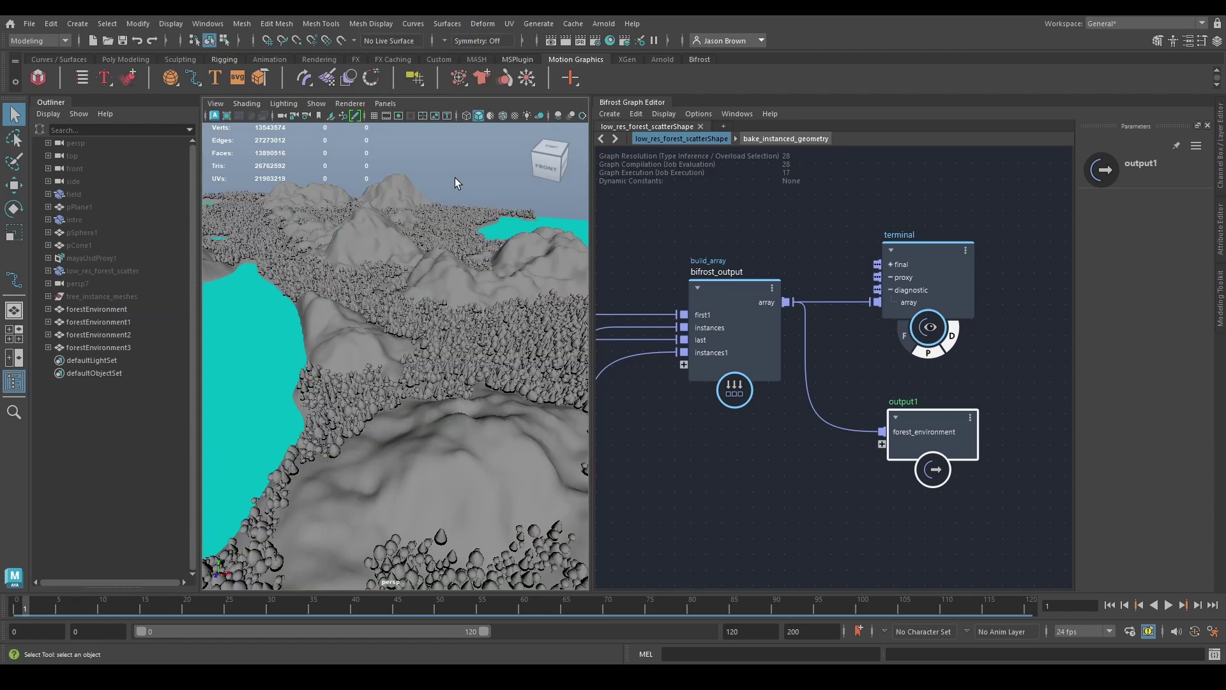
Step: Examine the generated Maya meshes of the trees, water and terrain up close and from several angles
{"action": "left_click_drag", "start_coordinate": [364, 456], "coordinate": [424, 413], "text": "alt"}
{"action": "right_click_drag", "start_coordinate": [425, 414], "coordinate": [476, 423], "text": "alt"}
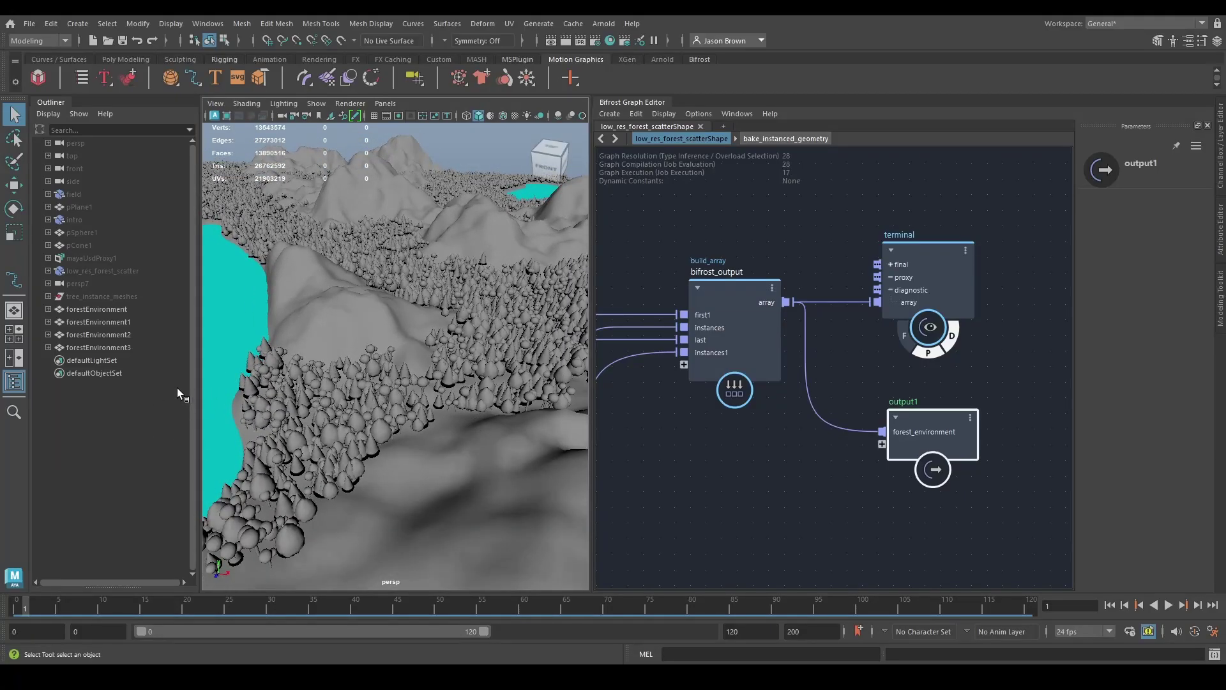
{"action": "left_click", "coordinate": [140, 321]}
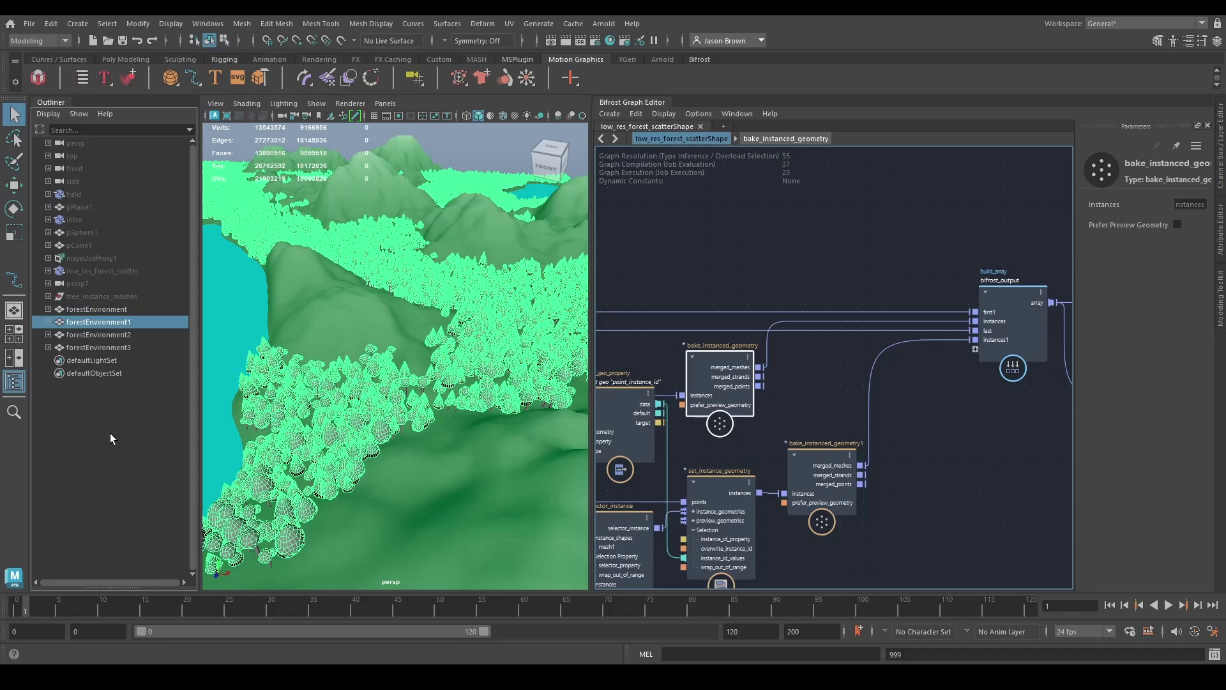
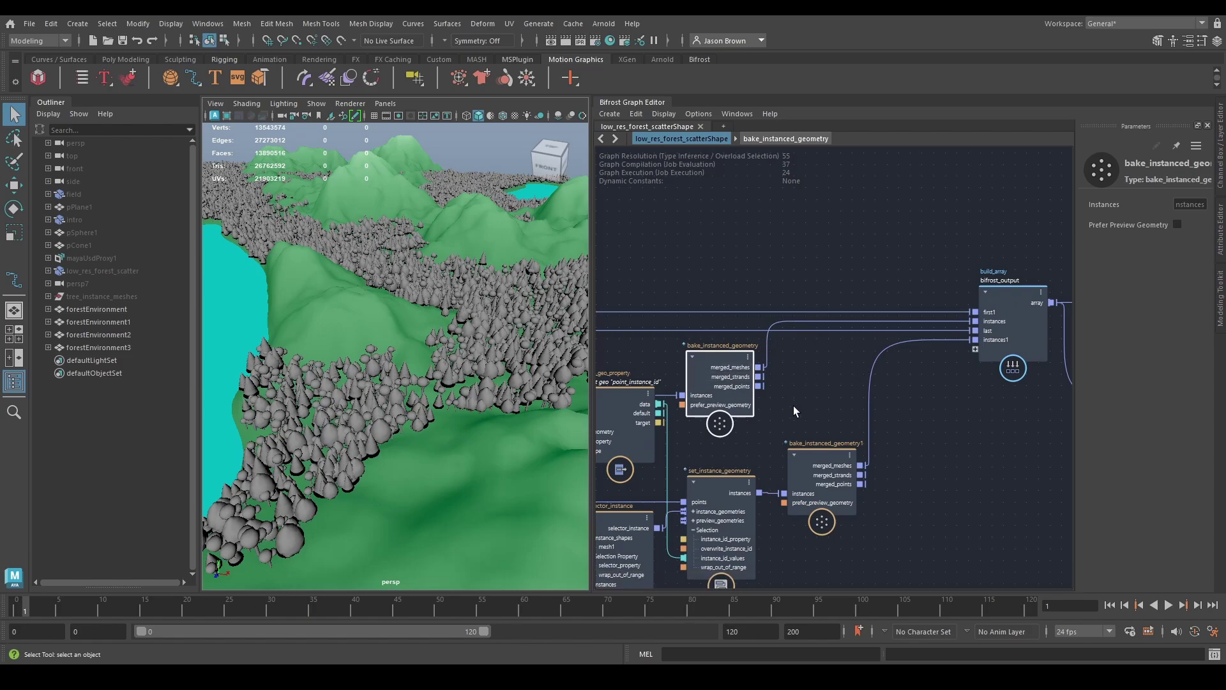
{"action": "left_click_drag", "start_coordinate": [357, 405], "coordinate": [565, 387], "text": "alt"}
{"action": "left_click_drag", "start_coordinate": [427, 381], "coordinate": [509, 359], "text": "alt"}
{"action": "right_click_drag", "start_coordinate": [509, 358], "coordinate": [420, 375], "text": "alt"}
{"action": "left_click_drag", "start_coordinate": [419, 374], "coordinate": [457, 347], "text": "alt"}
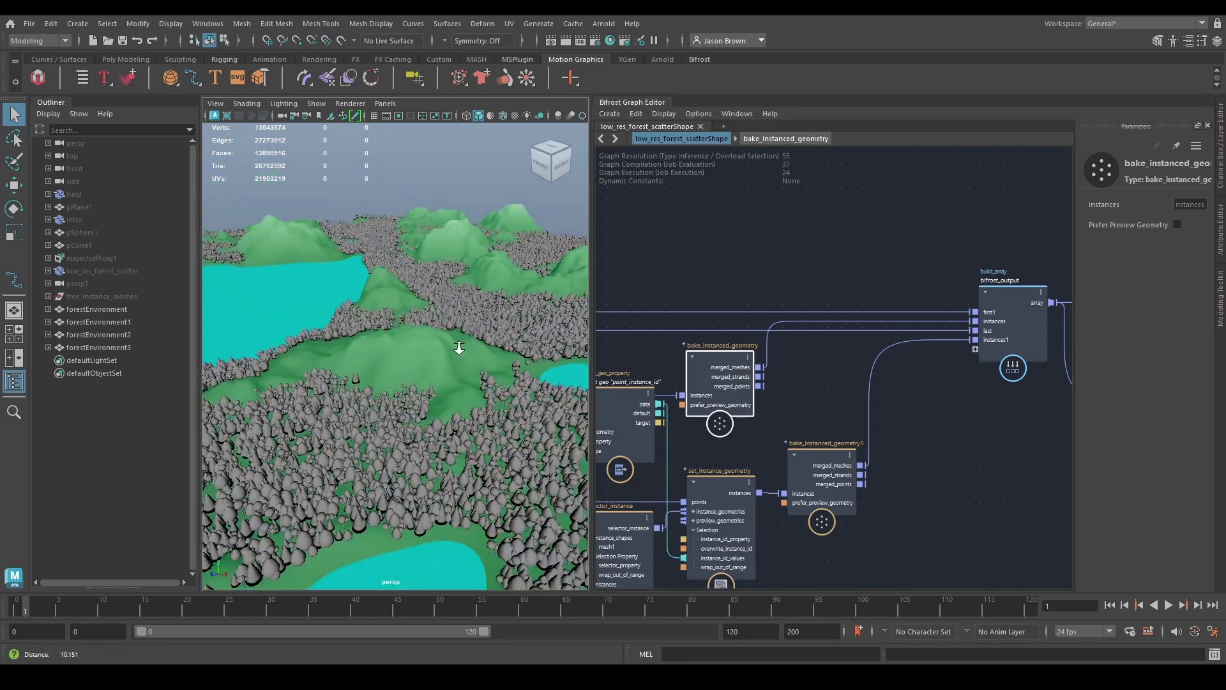
{"action": "right_click_drag", "start_coordinate": [458, 348], "coordinate": [411, 344], "text": "alt"}
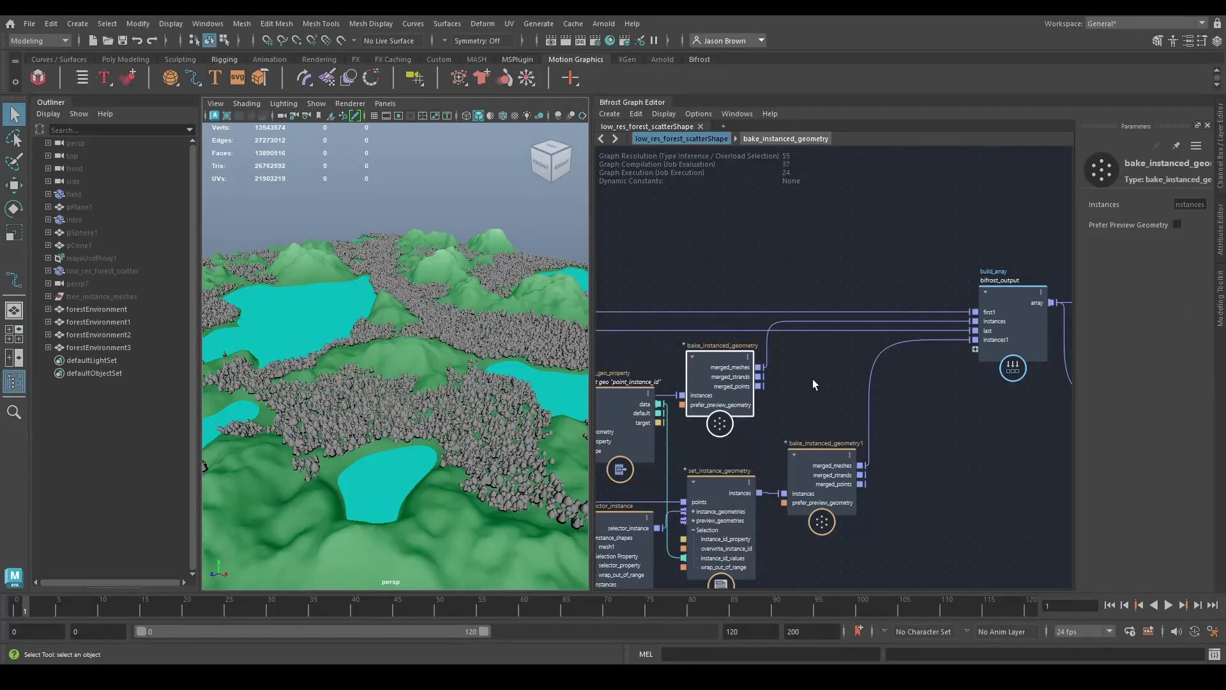
Step: Disconnect the bifrost_output array from the output1 node, keeping its link to the terminal
{"action": "middle_click_drag", "start_coordinate": [813, 378], "coordinate": [709, 376], "text": "alt"}
{"action": "scroll", "coordinate": [904, 416], "scroll_direction": "down", "scroll_amount": 1}
{"action": "middle_click_drag", "start_coordinate": [904, 416], "coordinate": [862, 437], "text": "alt"}
{"action": "scroll", "coordinate": [862, 437], "scroll_direction": "down", "scroll_amount": 1}
{"action": "left_click_drag", "start_coordinate": [847, 348], "coordinate": [837, 348]}
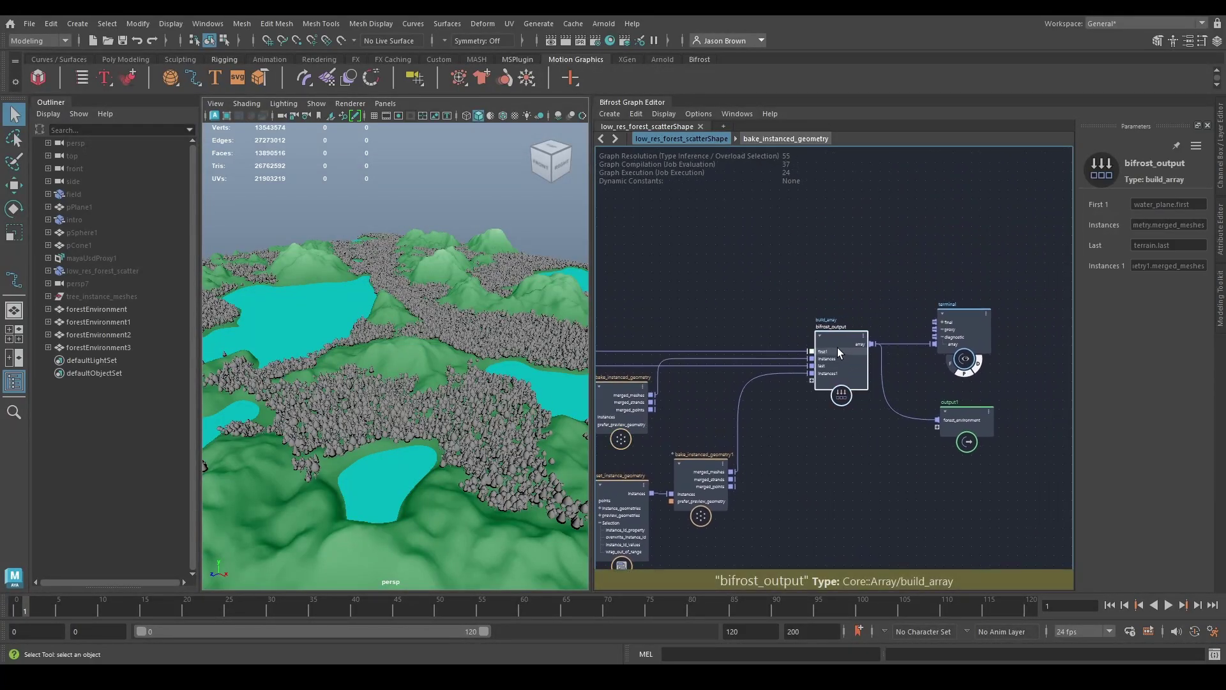
{"action": "middle_click_drag", "start_coordinate": [838, 347], "coordinate": [803, 361]}
{"action": "left_click", "coordinate": [918, 429]}
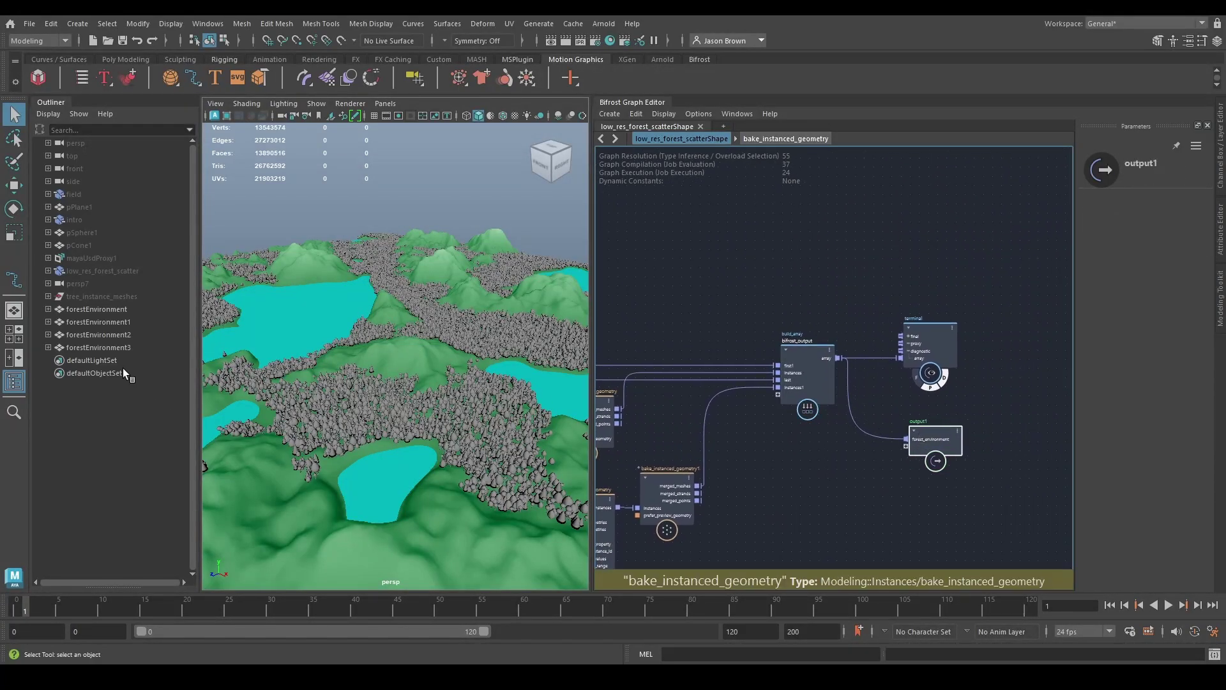
{"action": "left_click_drag", "start_coordinate": [111, 310], "coordinate": [108, 351]}
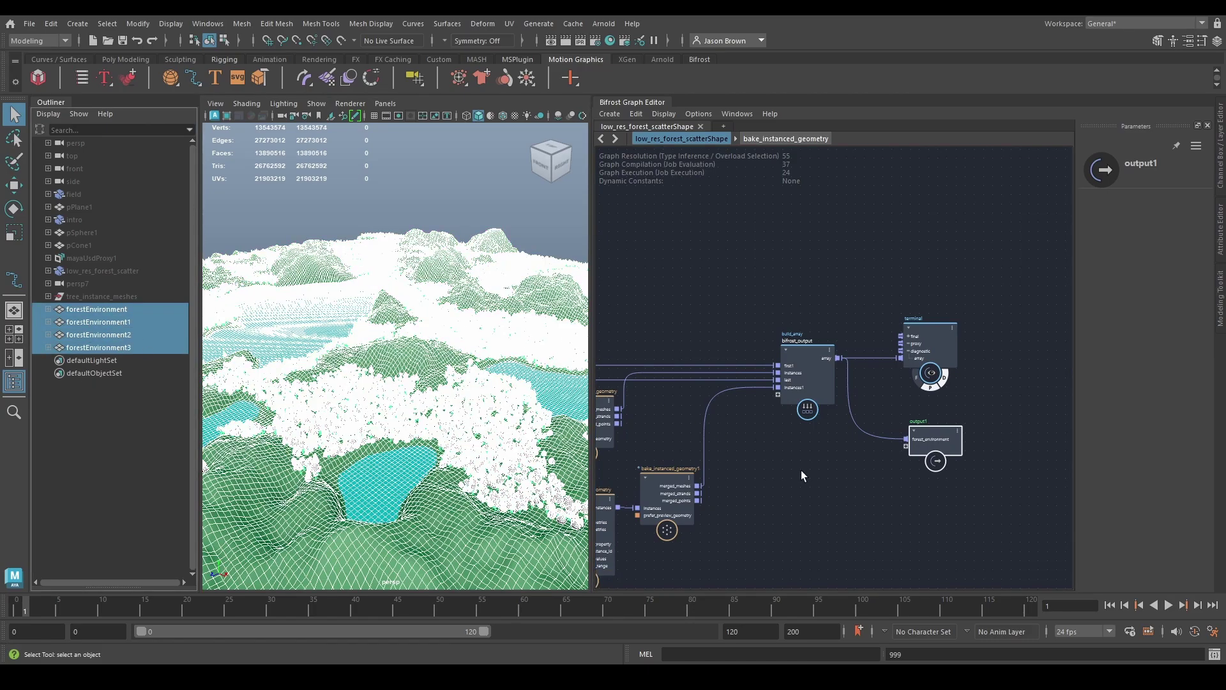
{"action": "left_click_drag", "start_coordinate": [874, 420], "coordinate": [830, 438], "text": "ctrl+alt+shift"}
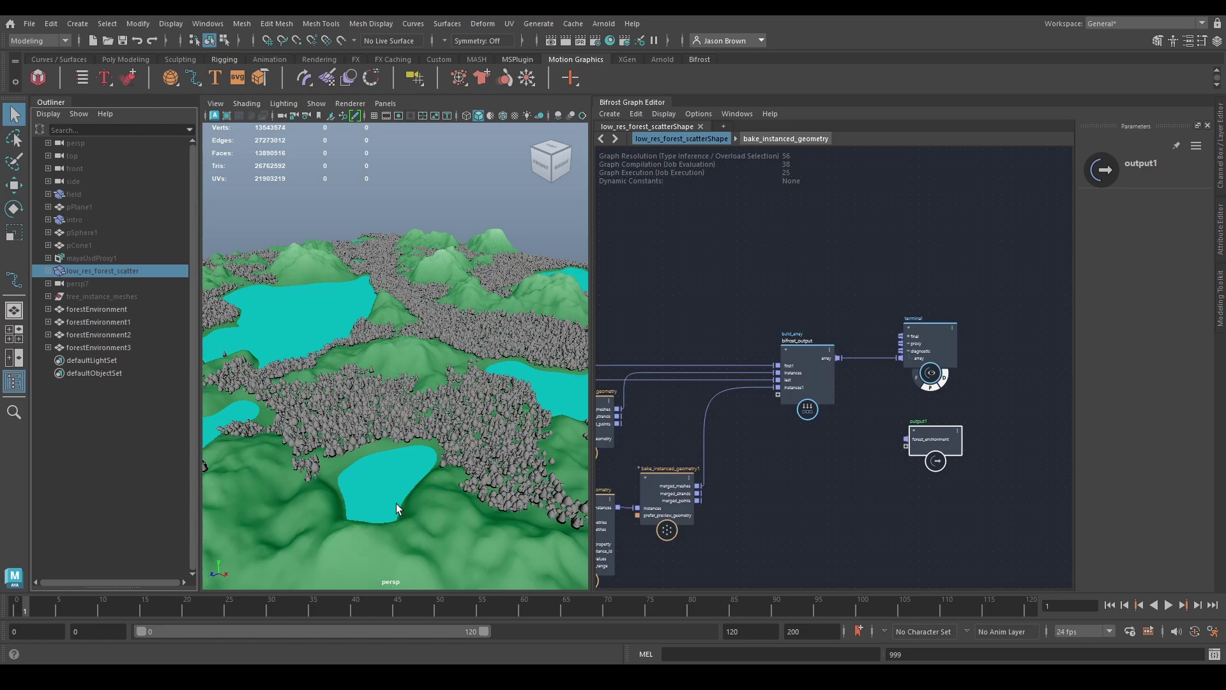
Step: Move output1 farther below the terminal and align bake_instanced_geometry above bake_instanced_geometry1
{"action": "right_click_drag", "start_coordinate": [396, 503], "coordinate": [278, 311], "text": "alt"}
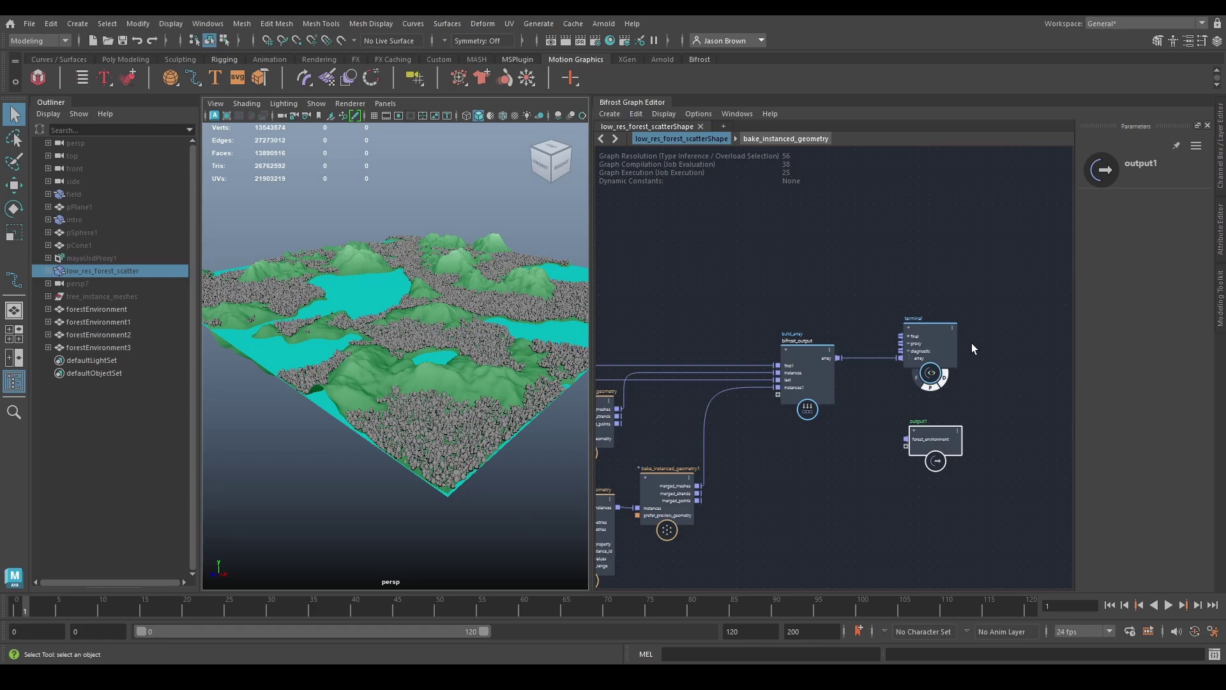
{"action": "middle_click_drag", "start_coordinate": [942, 401], "coordinate": [929, 391], "text": "alt"}
{"action": "left_click_drag", "start_coordinate": [925, 419], "coordinate": [930, 478]}
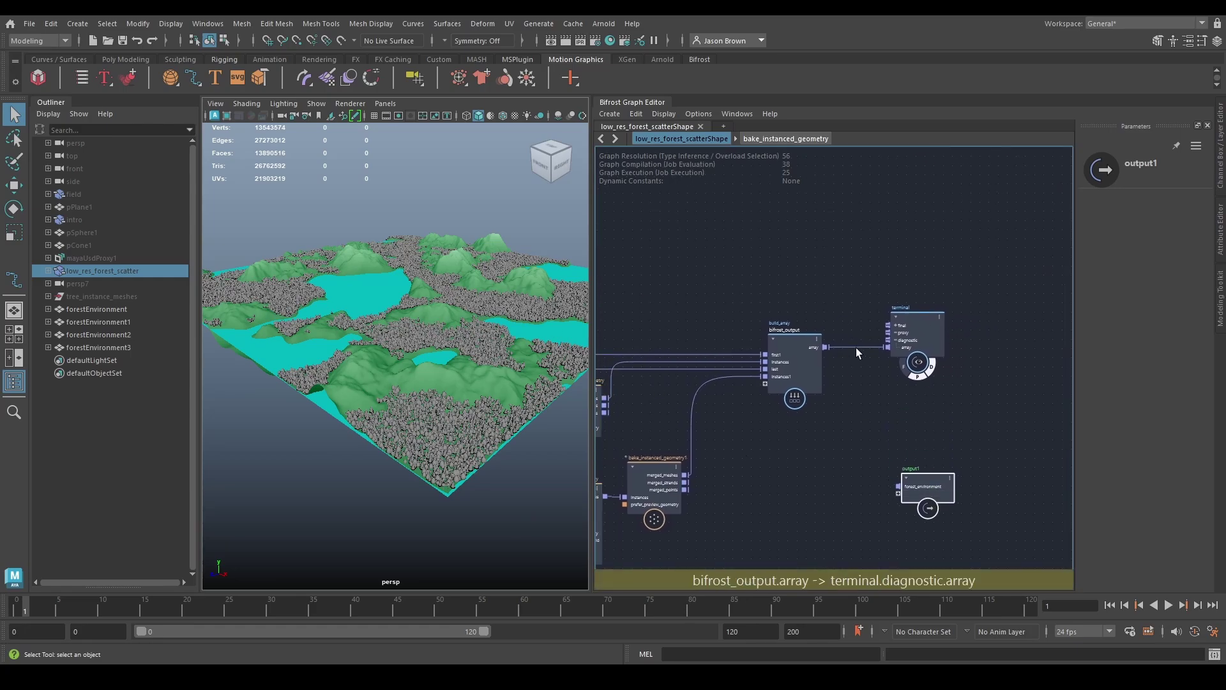
{"action": "middle_click_drag", "start_coordinate": [788, 447], "coordinate": [878, 412]}
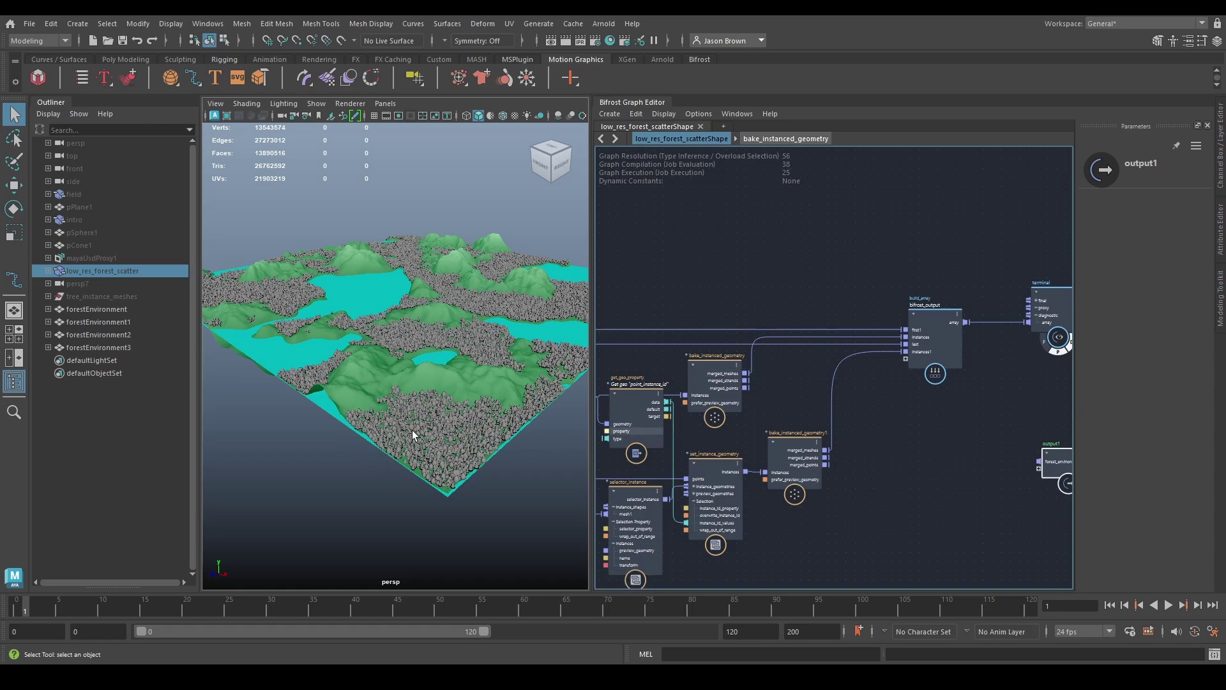
{"action": "right_click_drag", "start_coordinate": [413, 435], "coordinate": [464, 402], "text": "alt"}
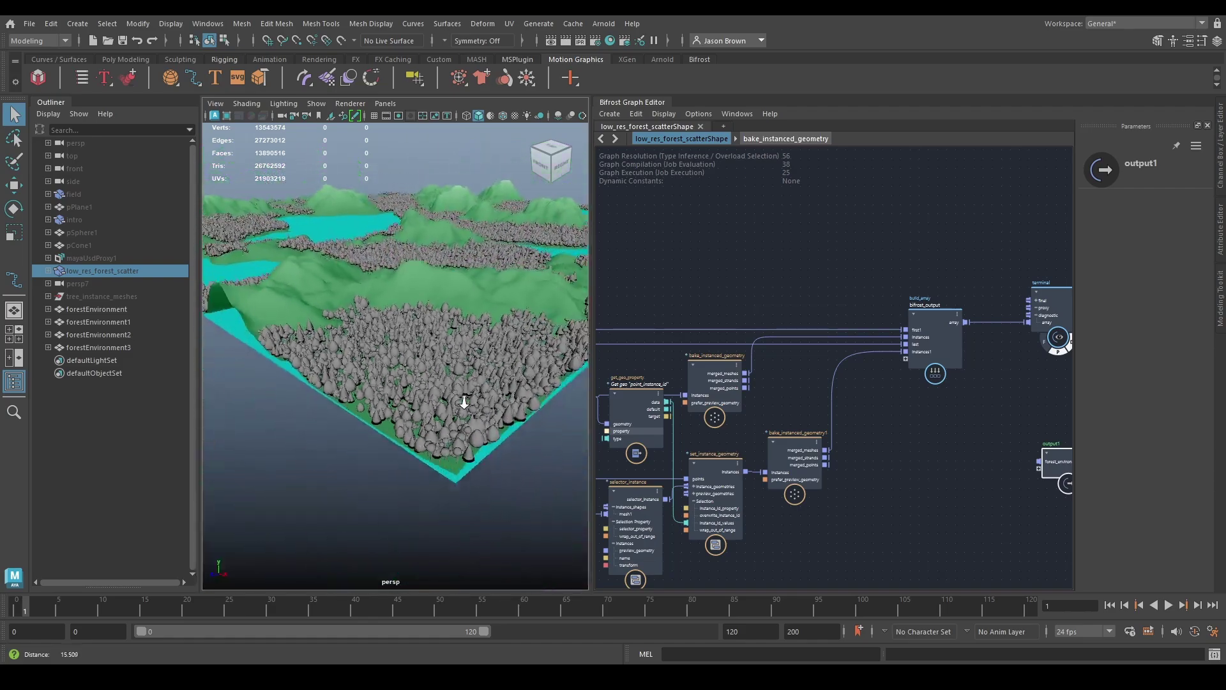
{"action": "left_click_drag", "start_coordinate": [464, 402], "coordinate": [448, 364], "text": "alt"}
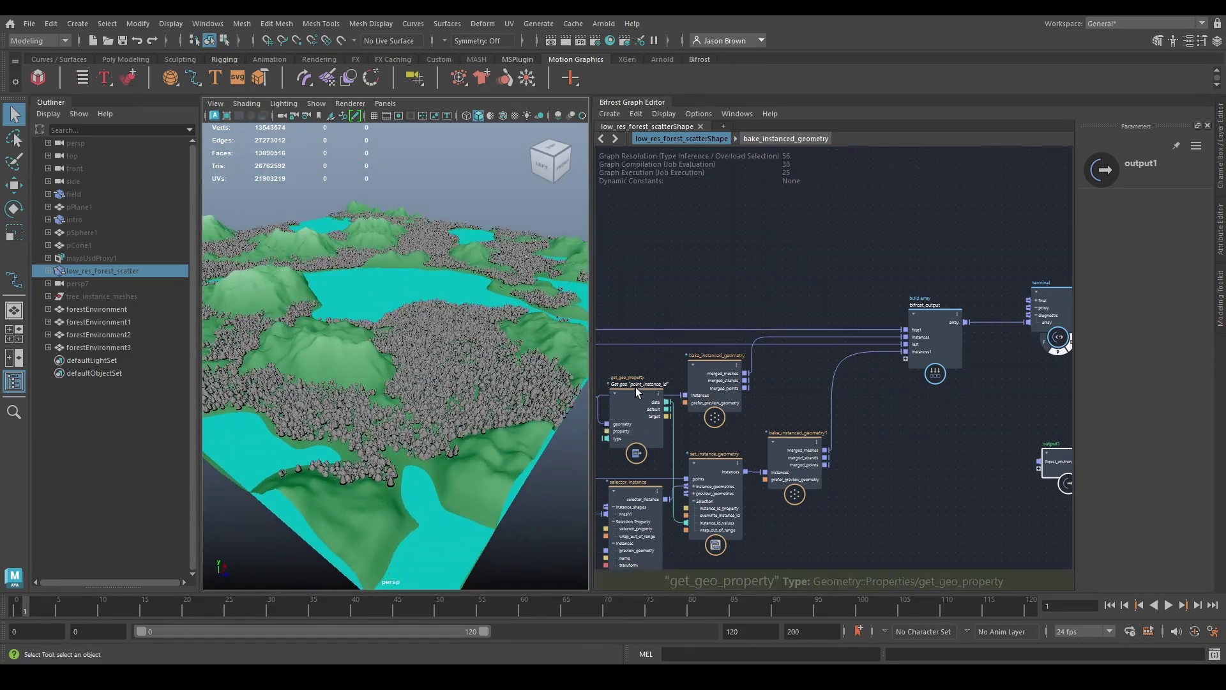
{"action": "left_click_drag", "start_coordinate": [714, 377], "coordinate": [786, 366]}
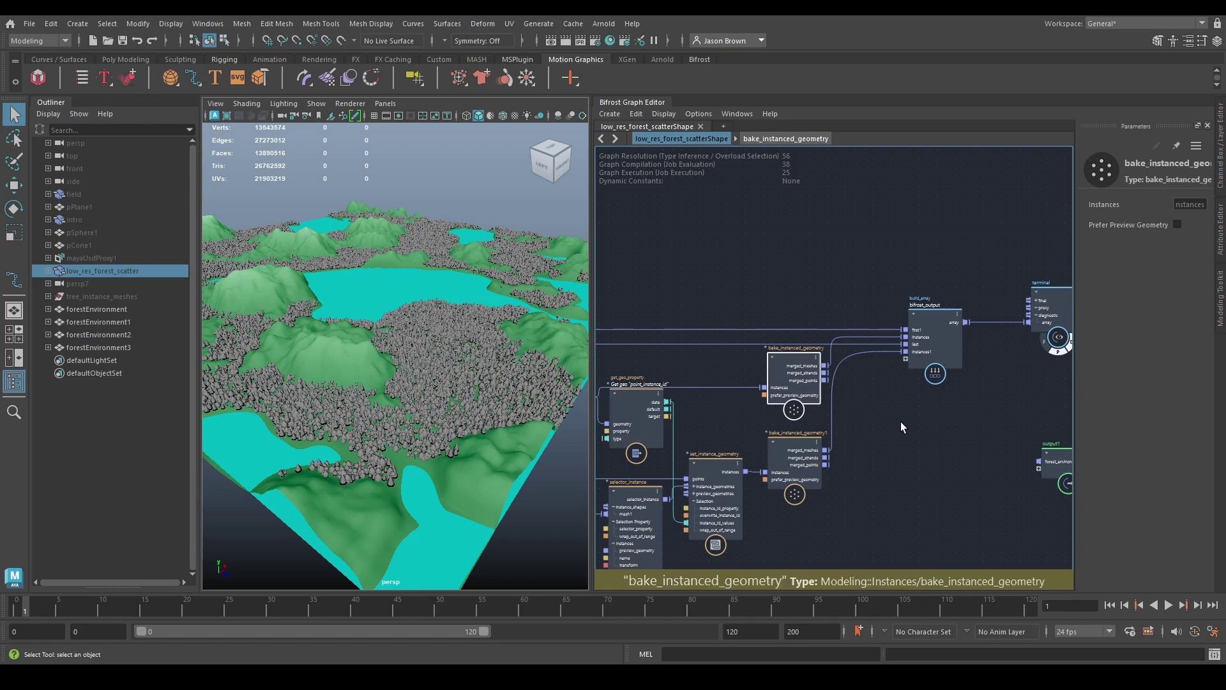
{"action": "mouse_move", "coordinate": [941, 419]}
{"action": "middle_mouse_down"}
{"action": "mouse_move", "coordinate": [858, 426]}
{"action": "mouse_move", "coordinate": [936, 397]}
{"action": "middle_mouse_up"}
{"action": "scroll", "coordinate": [918, 424], "scroll_direction": "up", "scroll_amount": 1}
Step: Review the Export Selection options for the four forestEnvironment meshes with FBX export as file type
{"action": "left_click_drag", "start_coordinate": [75, 313], "coordinate": [80, 346]}
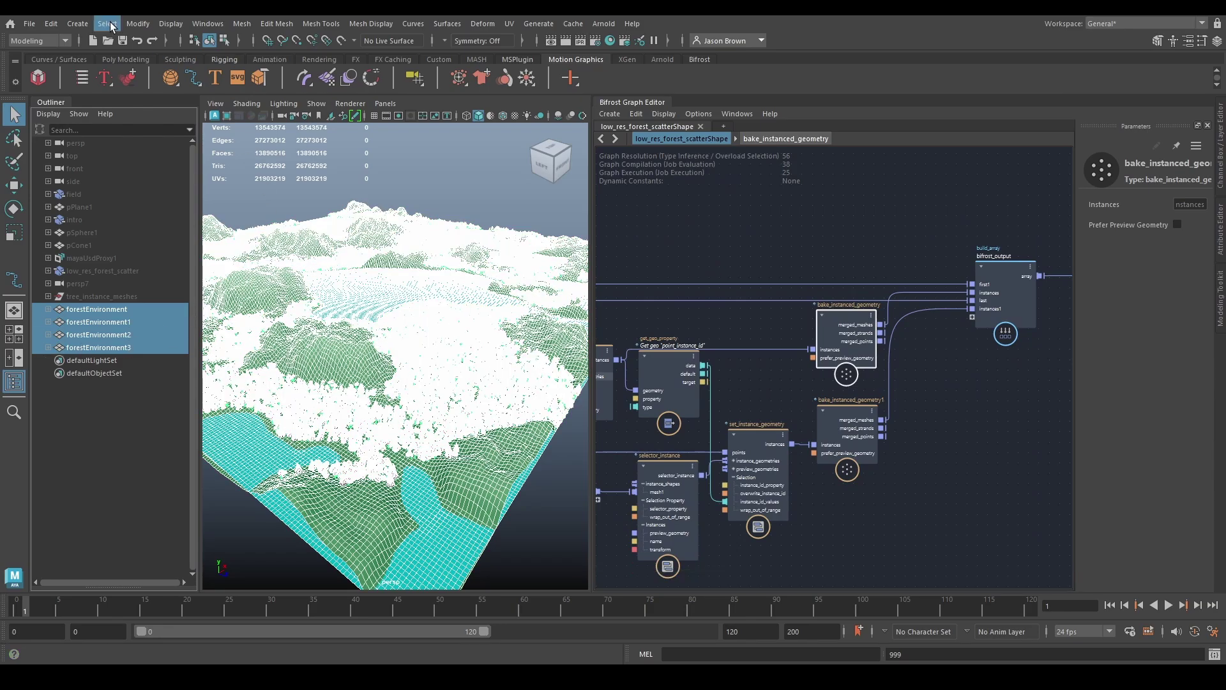
{"action": "left_click", "coordinate": [23, 25]}
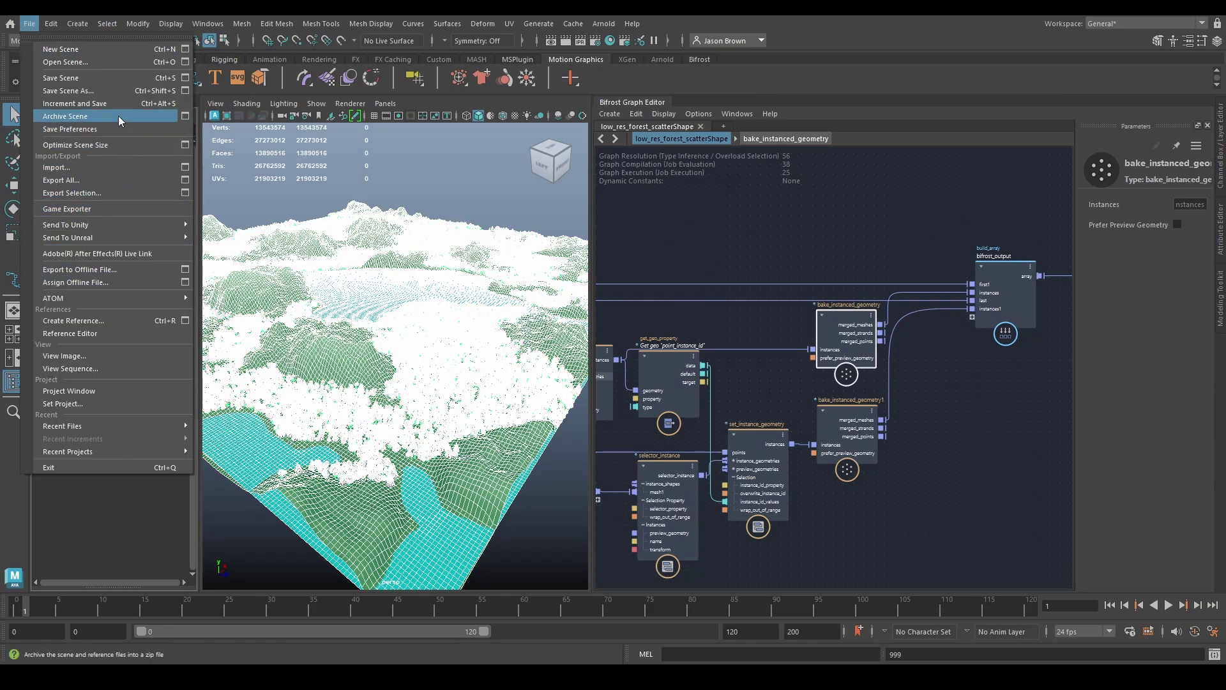
{"action": "left_click", "coordinate": [185, 192]}
{"action": "left_click", "coordinate": [568, 287]}
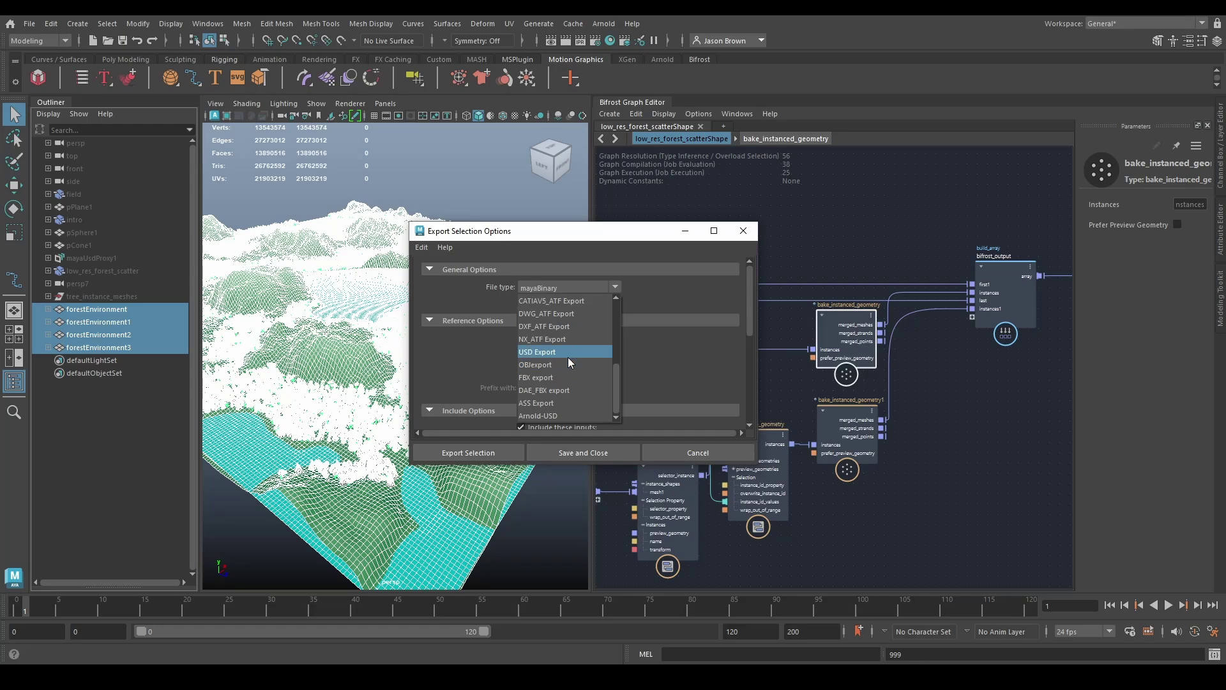
{"action": "left_click", "coordinate": [566, 377]}
{"action": "left_click_drag", "start_coordinate": [578, 465], "coordinate": [579, 626]}
{"action": "left_click_drag", "start_coordinate": [584, 231], "coordinate": [700, 100]}
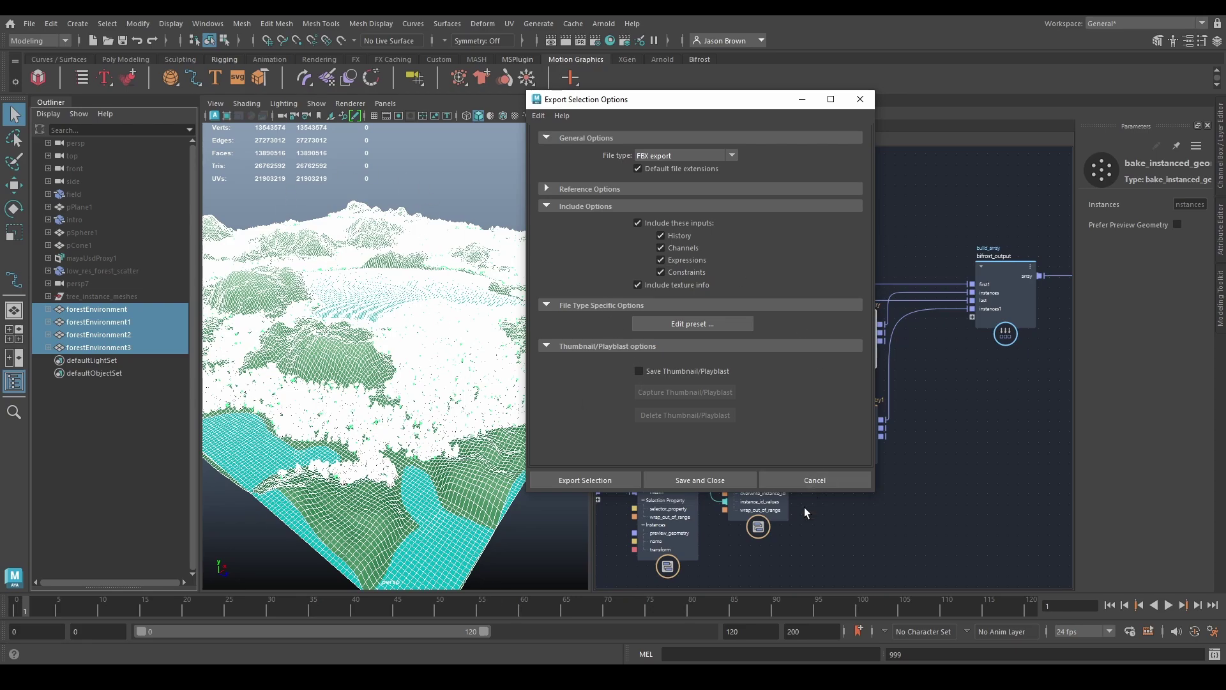
{"action": "left_click", "coordinate": [813, 479]}
Step: Highlight the water and terrain meshes, forestEnvironment and forestEnvironment2, followed by all four forestEnvironment meshes
{"action": "left_click", "coordinate": [109, 311]}
{"action": "left_click", "coordinate": [121, 334], "text": "ctrl"}
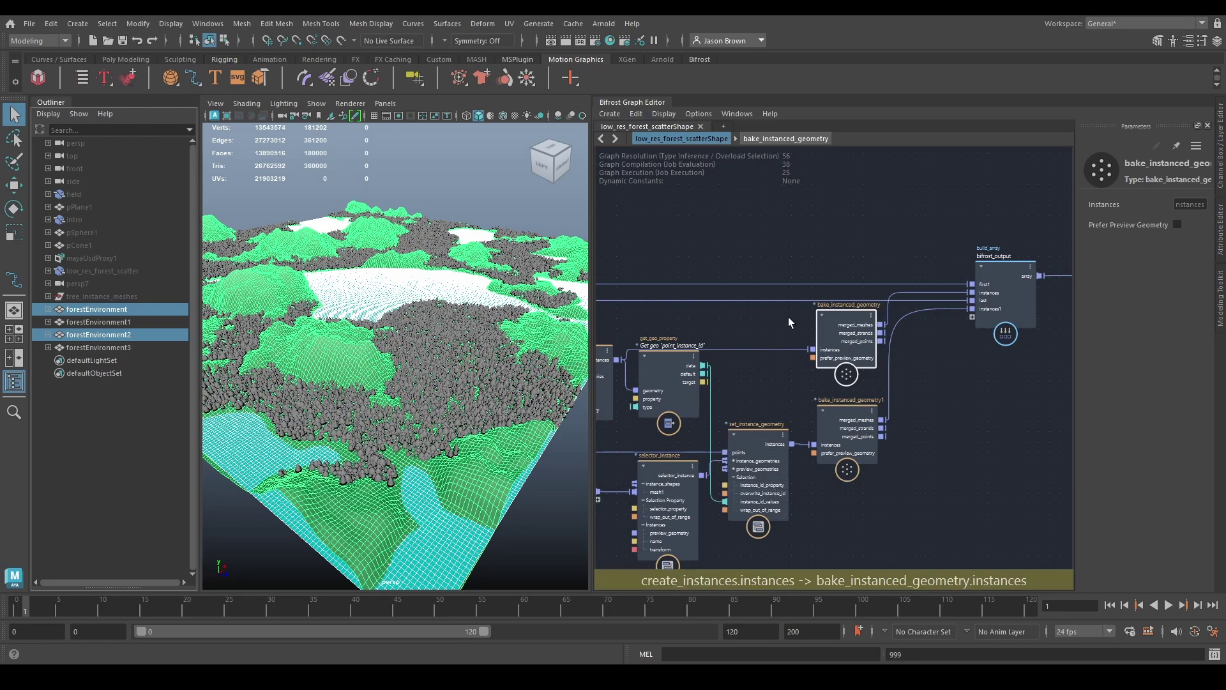
{"action": "left_click", "coordinate": [96, 312]}
{"action": "left_click", "coordinate": [91, 318], "text": "ctrl"}
{"action": "left_click_drag", "start_coordinate": [90, 331], "coordinate": [92, 343]}
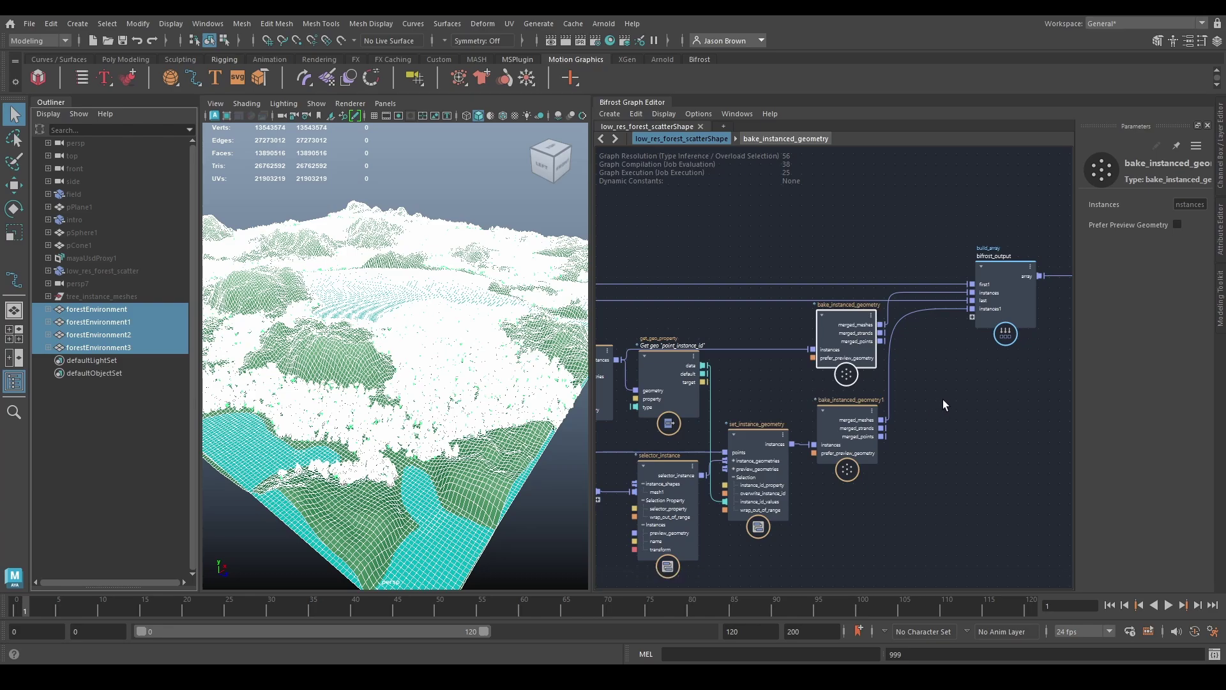
Step: Move the output1 node closer, directly below the terminal node
{"action": "scroll", "coordinate": [945, 409], "scroll_direction": "down", "scroll_amount": 1}
{"action": "middle_click_drag", "start_coordinate": [944, 408], "coordinate": [775, 447]}
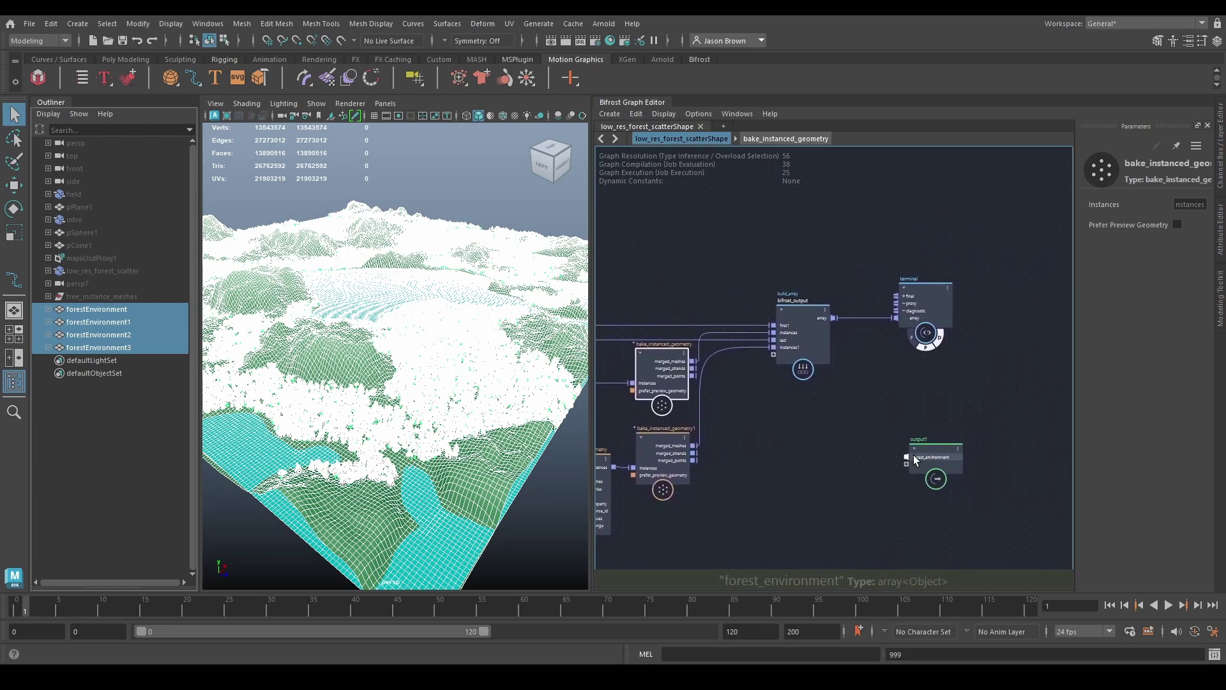
{"action": "middle_click_drag", "start_coordinate": [977, 437], "coordinate": [908, 443]}
{"action": "left_click_drag", "start_coordinate": [1010, 464], "coordinate": [844, 422]}
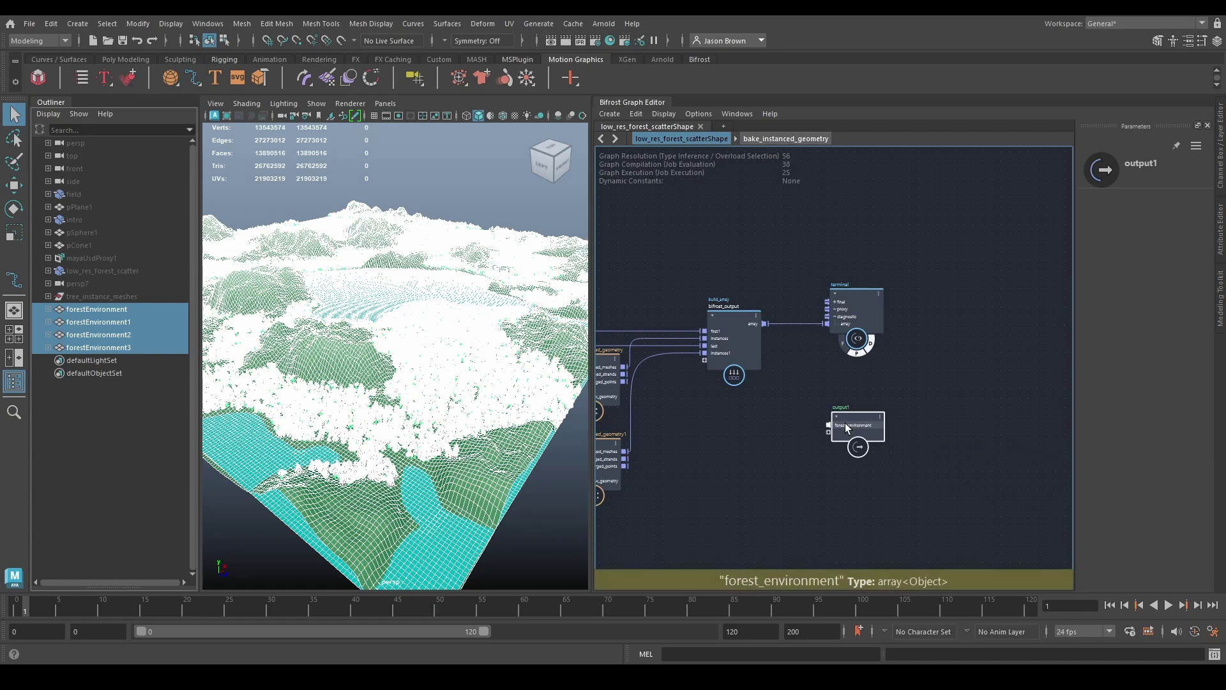
Step: Delete all four forestEnvironment meshes from the scene
{"action": "middle_click_drag", "start_coordinate": [771, 431], "coordinate": [872, 395]}
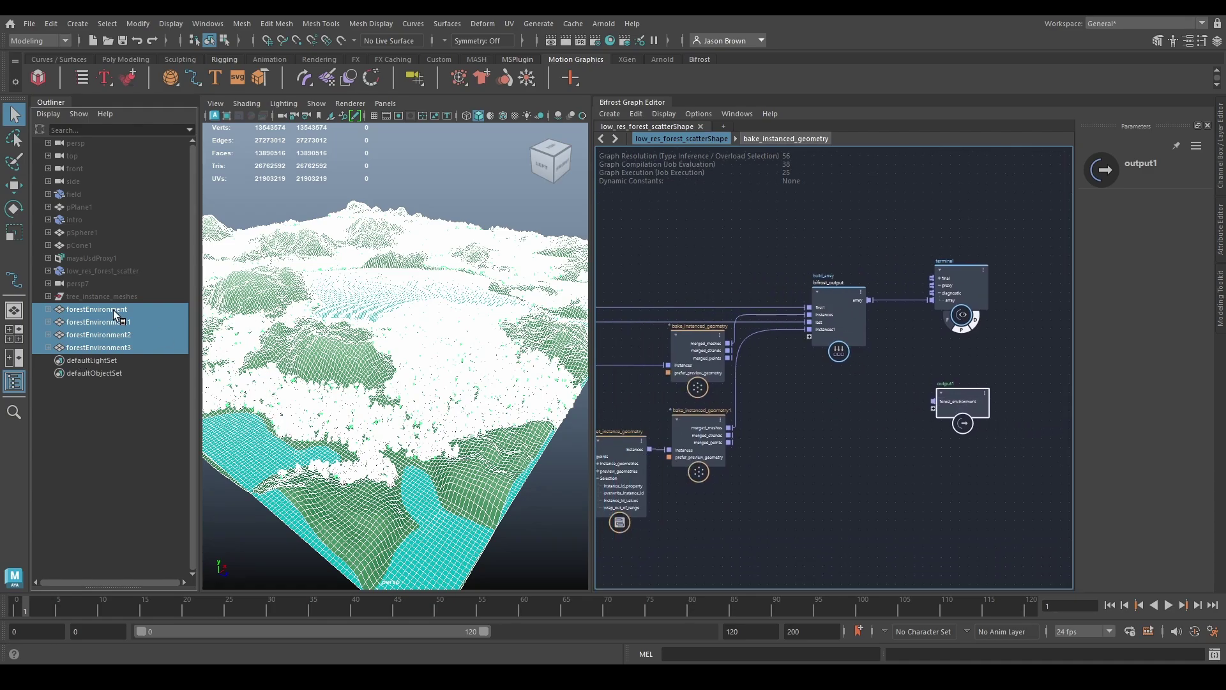
{"action": "left_click_drag", "start_coordinate": [115, 315], "coordinate": [113, 352]}
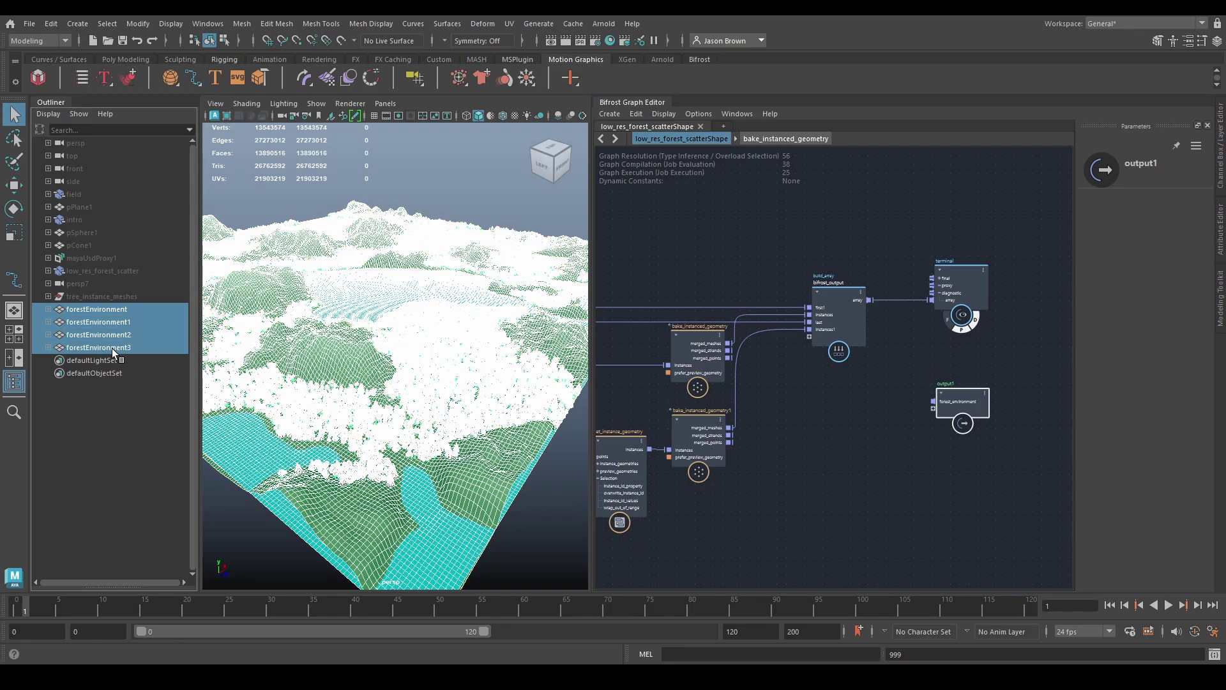
{"action": "key", "text": "Delete"}
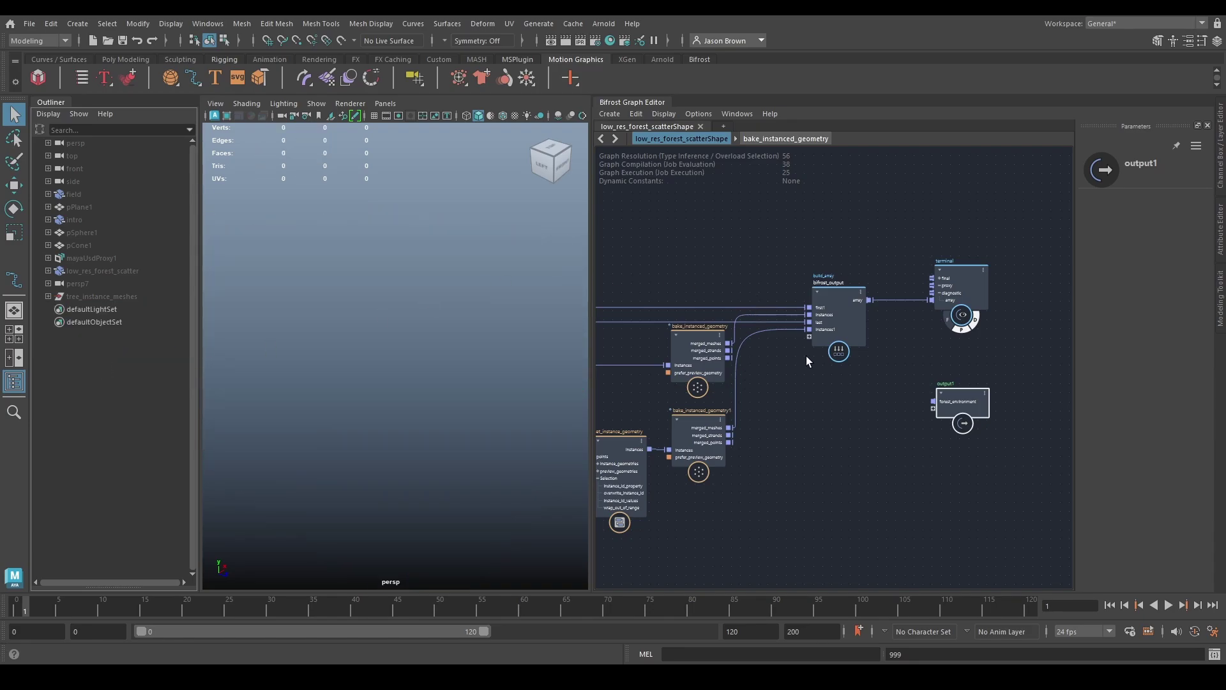
Step: Connect the create_instances node's instances output directly to the instances input of bifrost_output, bypassing bake_instanced_geometry
{"action": "middle_click_drag", "start_coordinate": [799, 419], "coordinate": [926, 392]}
{"action": "scroll", "coordinate": [791, 368], "scroll_direction": "up", "scroll_amount": 1}
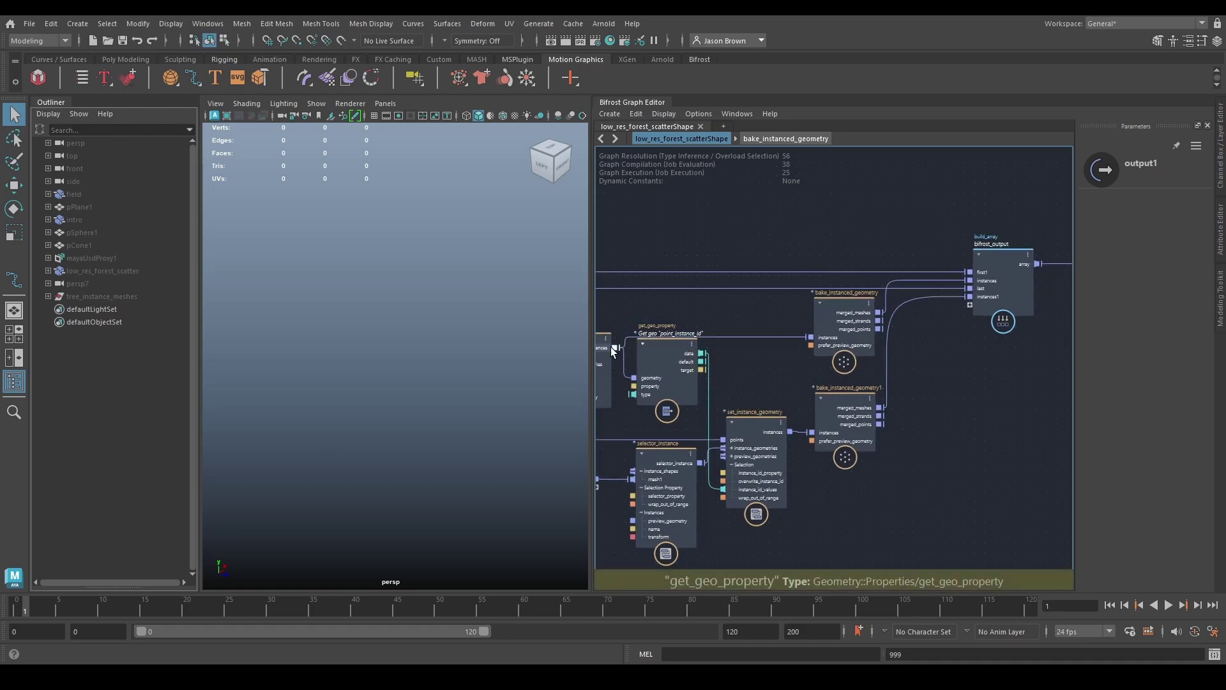
{"action": "left_click_drag", "start_coordinate": [617, 347], "coordinate": [968, 281]}
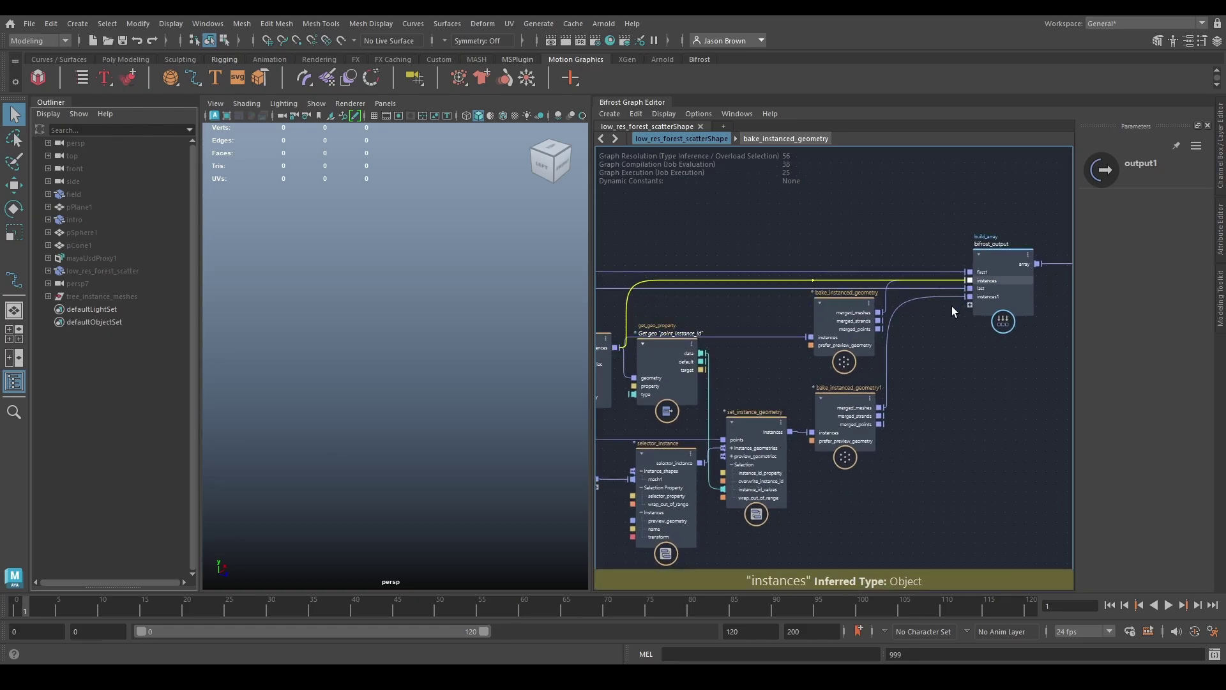
Step: Connect set_instance_geometry's instances output to bifrost_output's instances1 input and delete both bake_instanced_geometry nodes
{"action": "left_click_drag", "start_coordinate": [790, 432], "coordinate": [978, 297]}
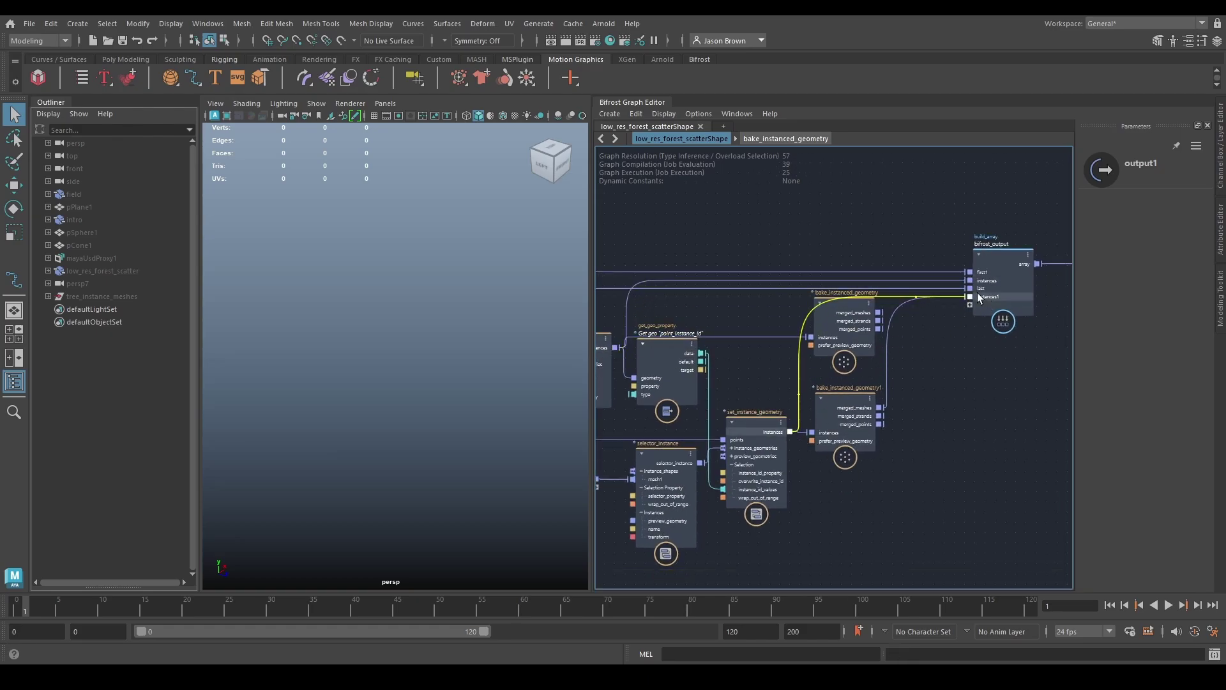
{"action": "left_click", "coordinate": [849, 328]}
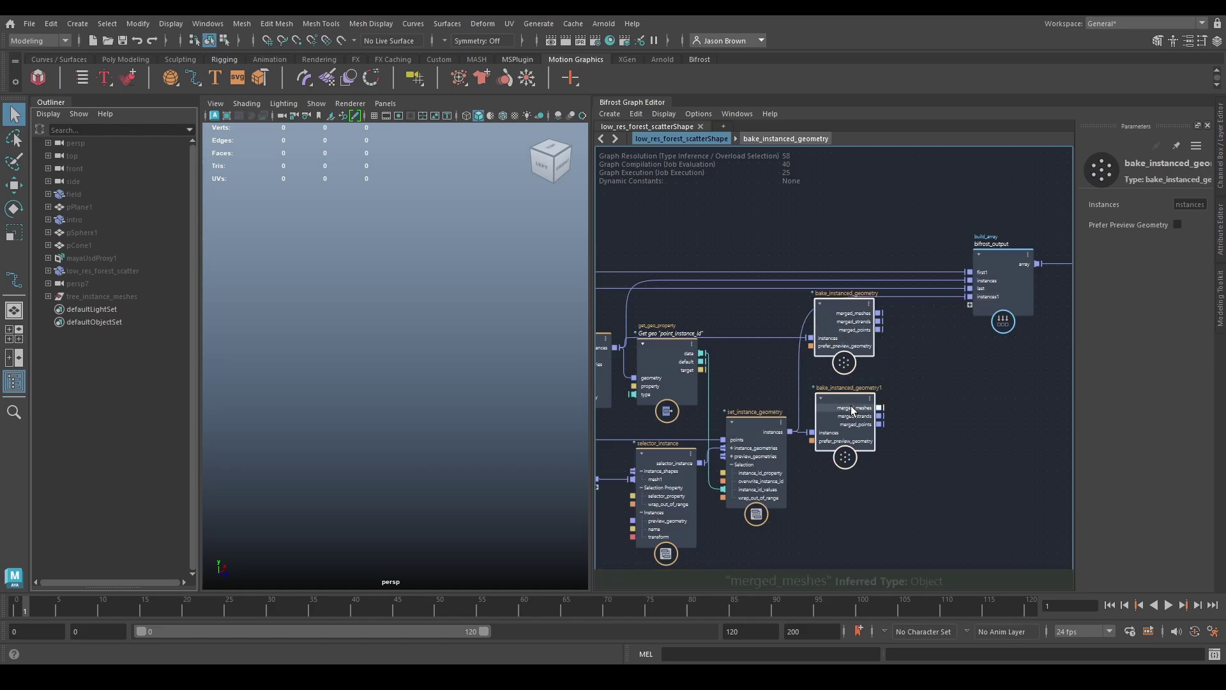
{"action": "key", "text": "Delete"}
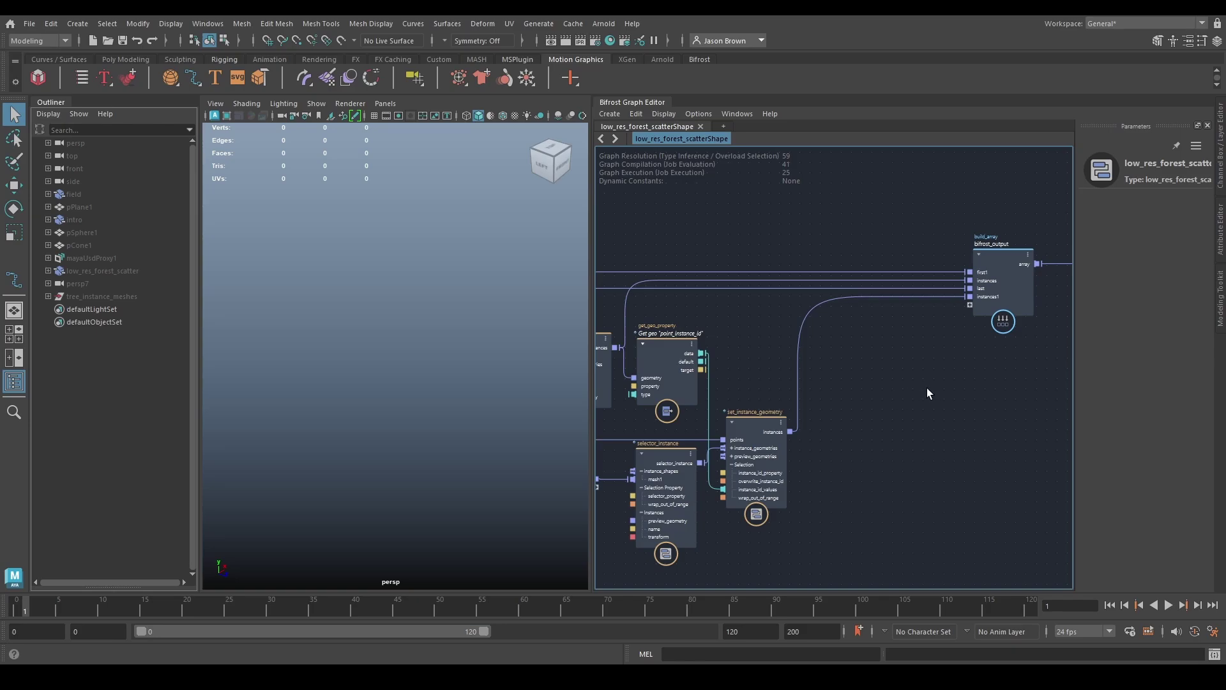
Step: Unhide the low_res_forest_scatter object so that it displays in the viewport
{"action": "left_click", "coordinate": [97, 271]}
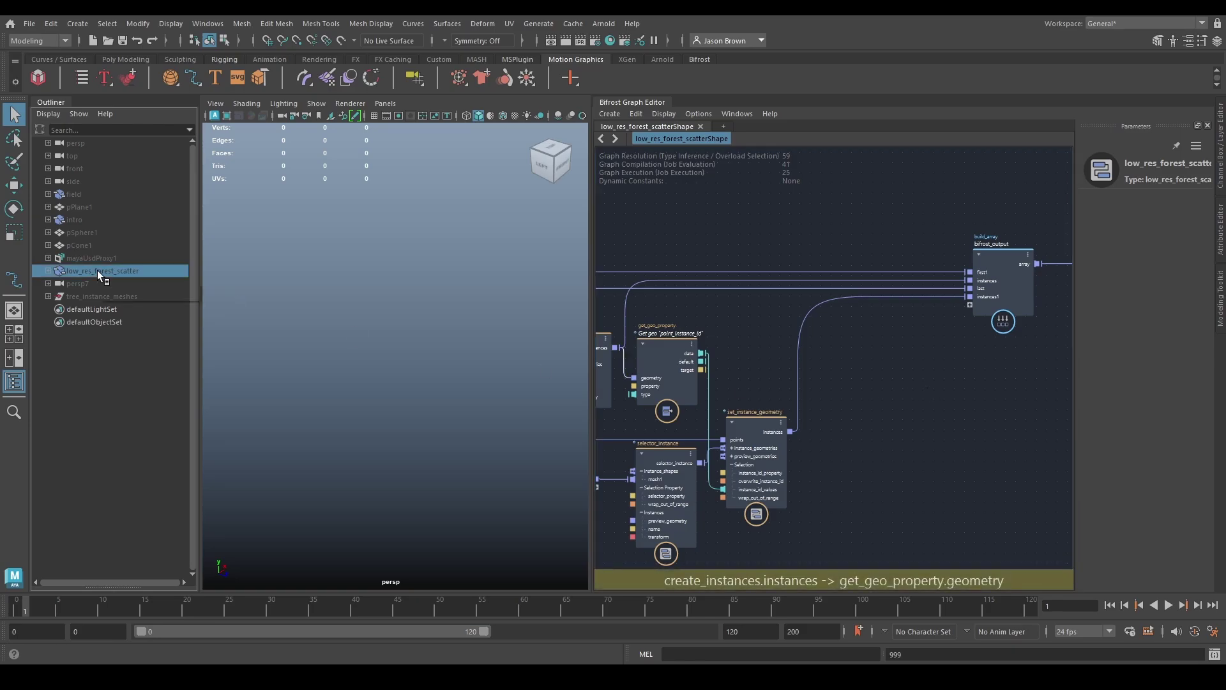
{"action": "key", "text": "h"}
{"action": "left_click_drag", "start_coordinate": [466, 357], "coordinate": [497, 332], "text": "alt"}
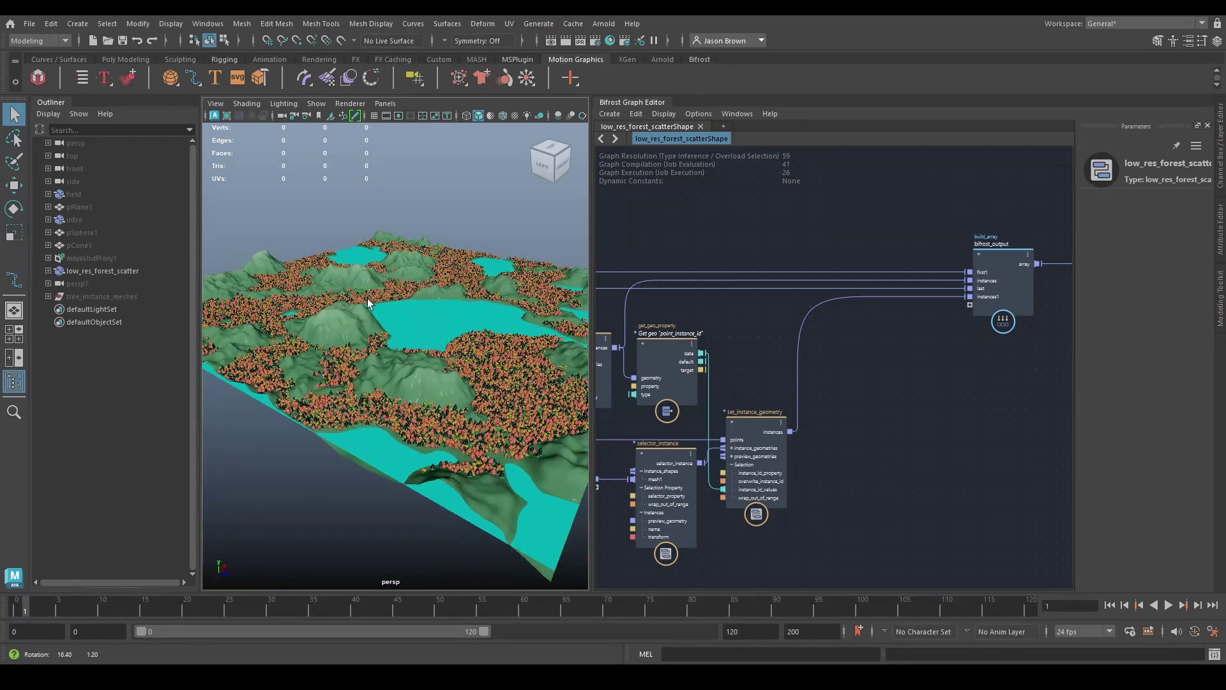
Step: Move the terminal node farther from bifrost_output and place the output1 node directly beneath it
{"action": "middle_click_drag", "start_coordinate": [889, 363], "coordinate": [630, 415], "text": "alt"}
{"action": "left_click_drag", "start_coordinate": [871, 307], "coordinate": [970, 305]}
{"action": "left_click", "coordinate": [834, 285]}
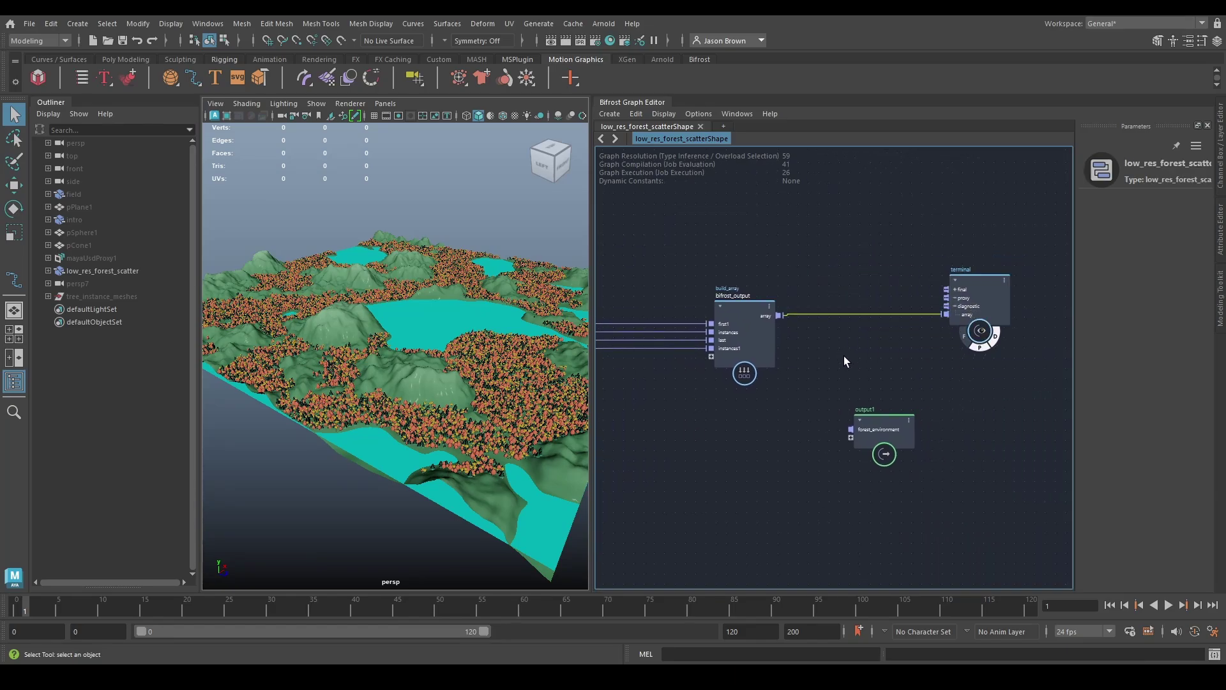
{"action": "left_click_drag", "start_coordinate": [878, 442], "coordinate": [967, 389]}
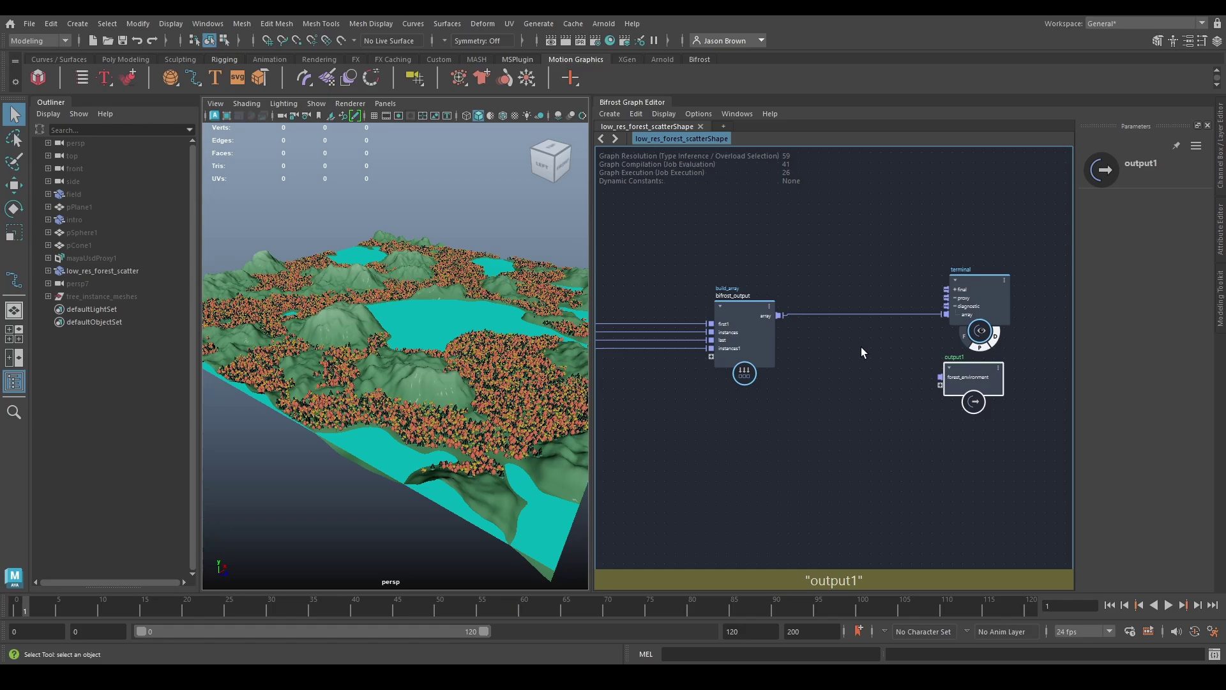
Step: Examine the input and output ports of the USD_Prep and USD_Output compounds
{"action": "left_click_drag", "start_coordinate": [364, 400], "coordinate": [541, 387], "text": "alt"}
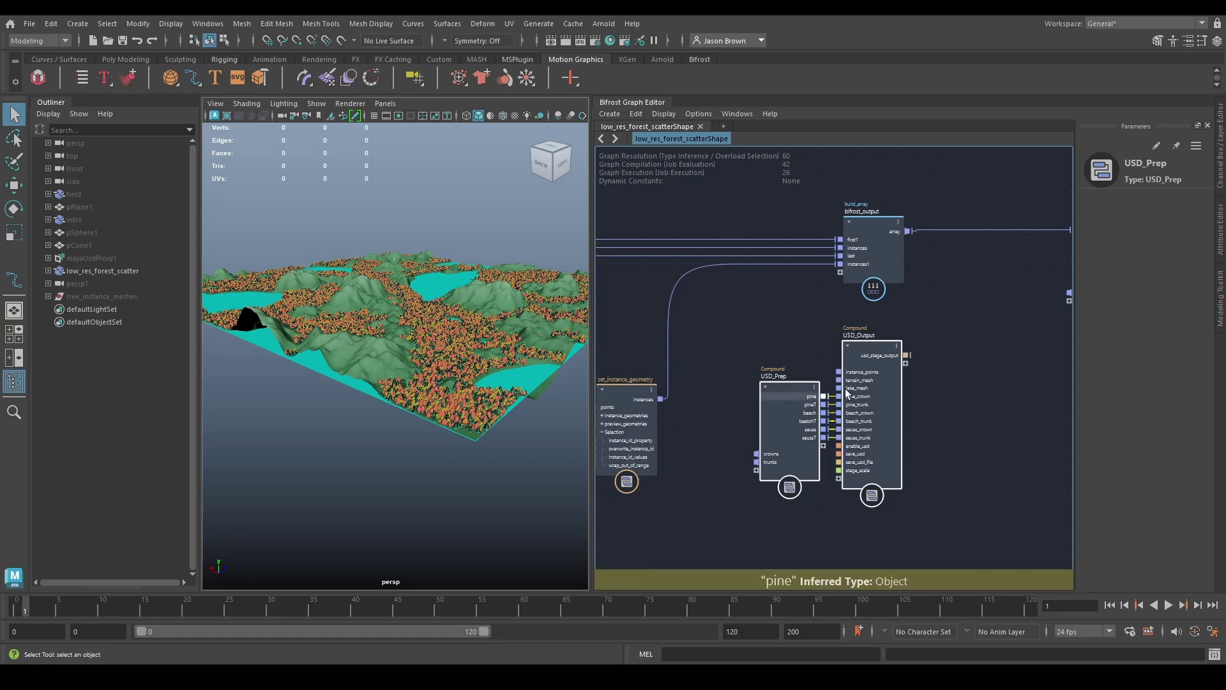
{"action": "left_click", "coordinate": [988, 383]}
{"action": "middle_click_drag", "start_coordinate": [920, 429], "coordinate": [918, 459], "text": "alt"}
{"action": "middle_click_drag", "start_coordinate": [940, 402], "coordinate": [922, 352], "text": "alt"}
{"action": "right_click_drag", "start_coordinate": [922, 353], "coordinate": [1042, 370], "text": "alt"}
{"action": "middle_click_drag", "start_coordinate": [914, 396], "coordinate": [931, 359], "text": "alt"}
{"action": "right_click_drag", "start_coordinate": [931, 359], "coordinate": [925, 365], "text": "alt"}
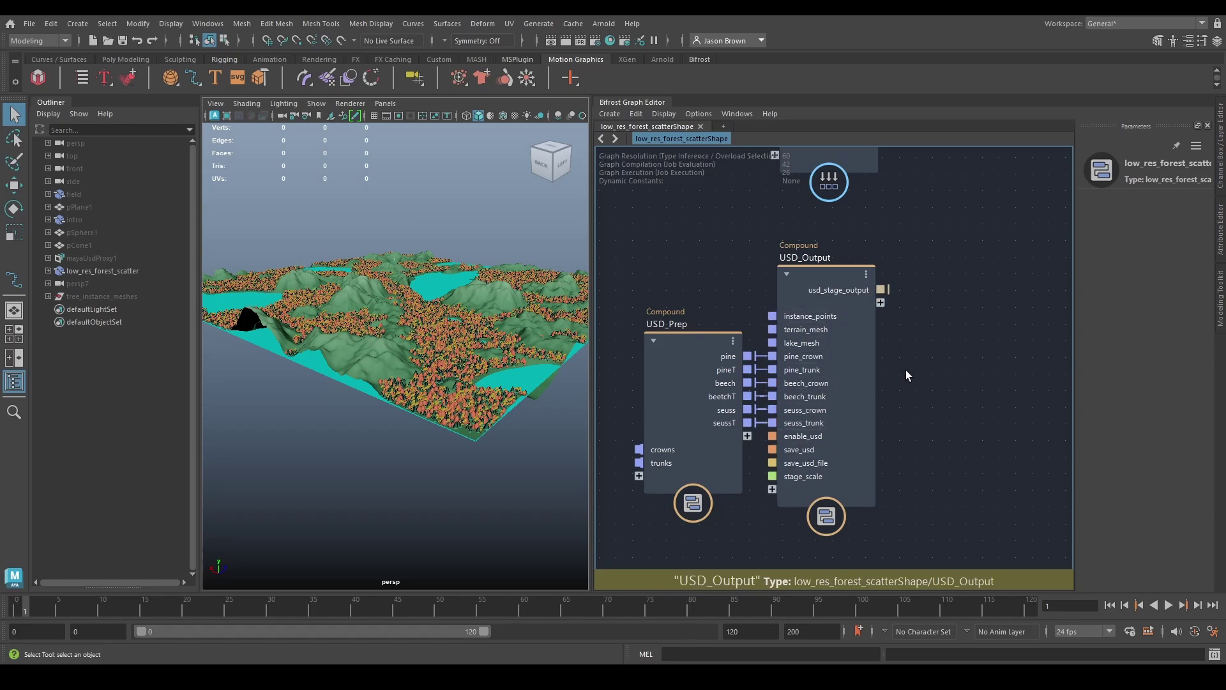
{"action": "scroll", "coordinate": [955, 376], "scroll_direction": "down", "scroll_amount": 1}
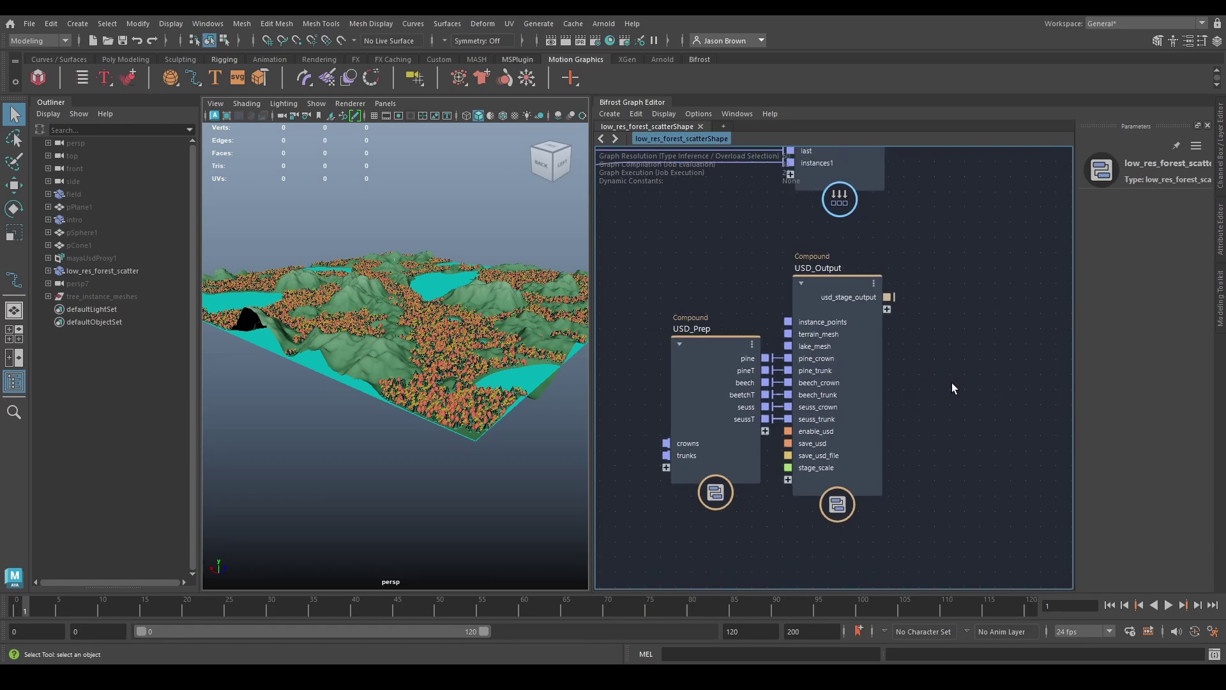
{"action": "scroll", "coordinate": [952, 386], "scroll_direction": "down", "scroll_amount": 2}
{"action": "scroll", "coordinate": [951, 389], "scroll_direction": "up", "scroll_amount": 2}
{"action": "middle_click_drag", "start_coordinate": [909, 376], "coordinate": [960, 347], "text": "alt"}
{"action": "left_click_drag", "start_coordinate": [728, 293], "coordinate": [772, 328]}
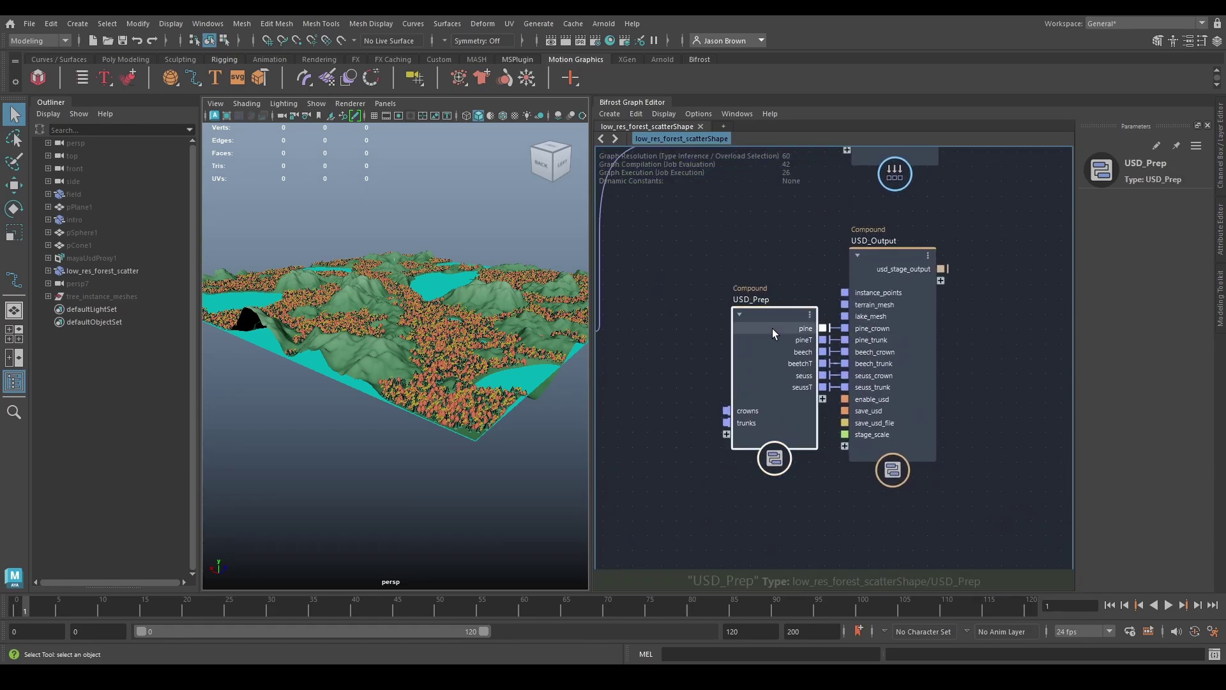
Step: Connect the crowns node's mesh output and the trunks node's mesh1 output to the crowns and trunks inputs of USD_Prep
{"action": "middle_click_drag", "start_coordinate": [695, 384], "coordinate": [725, 365]}
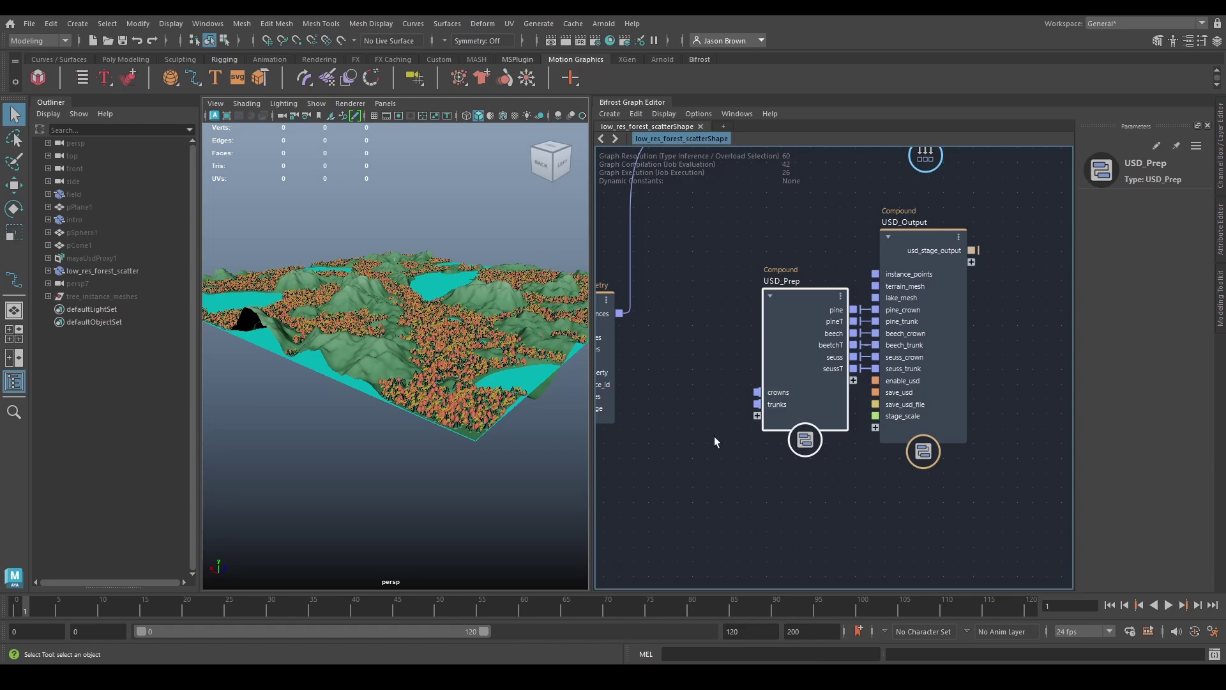
{"action": "middle_click_drag", "start_coordinate": [639, 452], "coordinate": [1005, 404]}
{"action": "scroll", "coordinate": [877, 423], "scroll_direction": "down", "scroll_amount": 4}
{"action": "middle_click_drag", "start_coordinate": [756, 428], "coordinate": [871, 492]}
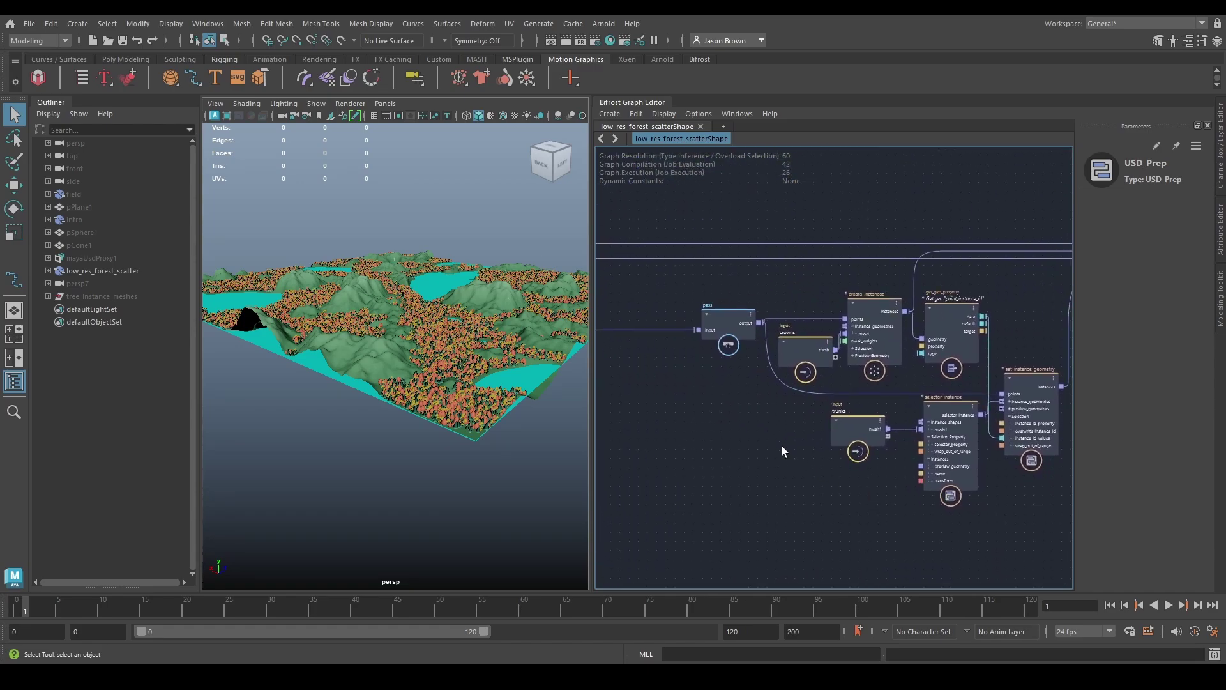
{"action": "scroll", "coordinate": [792, 434], "scroll_direction": "up", "scroll_amount": 2}
{"action": "middle_click_drag", "start_coordinate": [798, 399], "coordinate": [742, 403]}
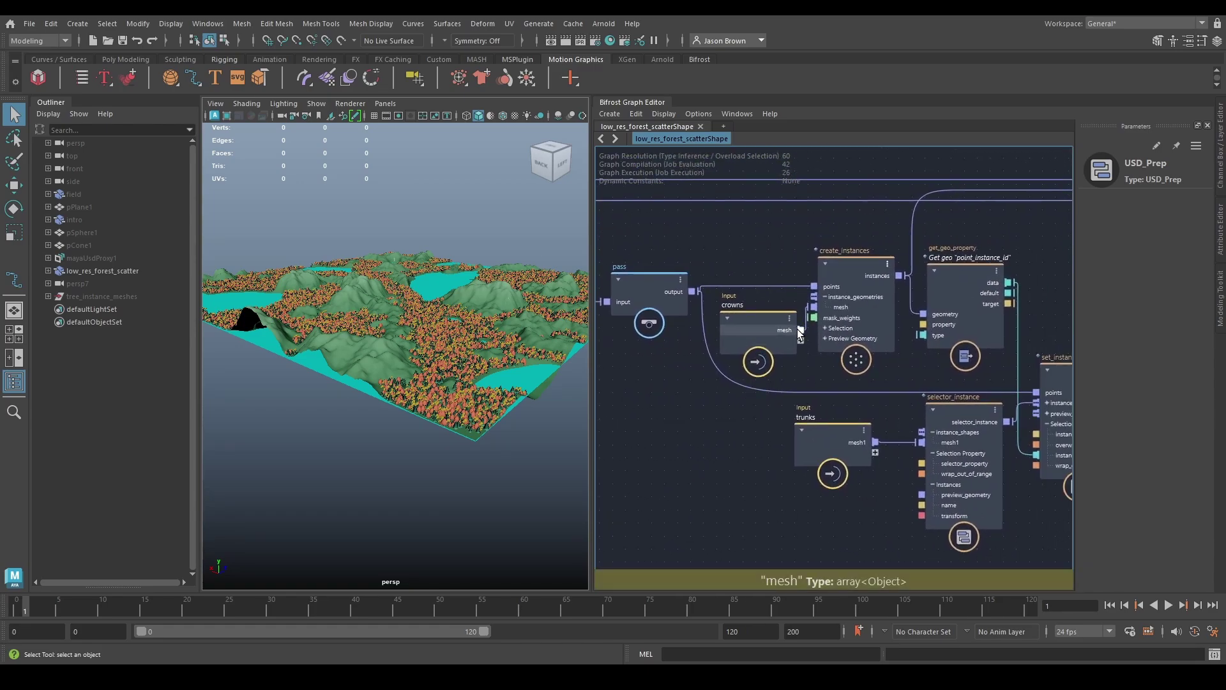
{"action": "left_click", "coordinate": [799, 329]}
{"action": "middle_click_drag", "start_coordinate": [743, 480], "coordinate": [431, 448]}
{"action": "left_click", "coordinate": [955, 414]}
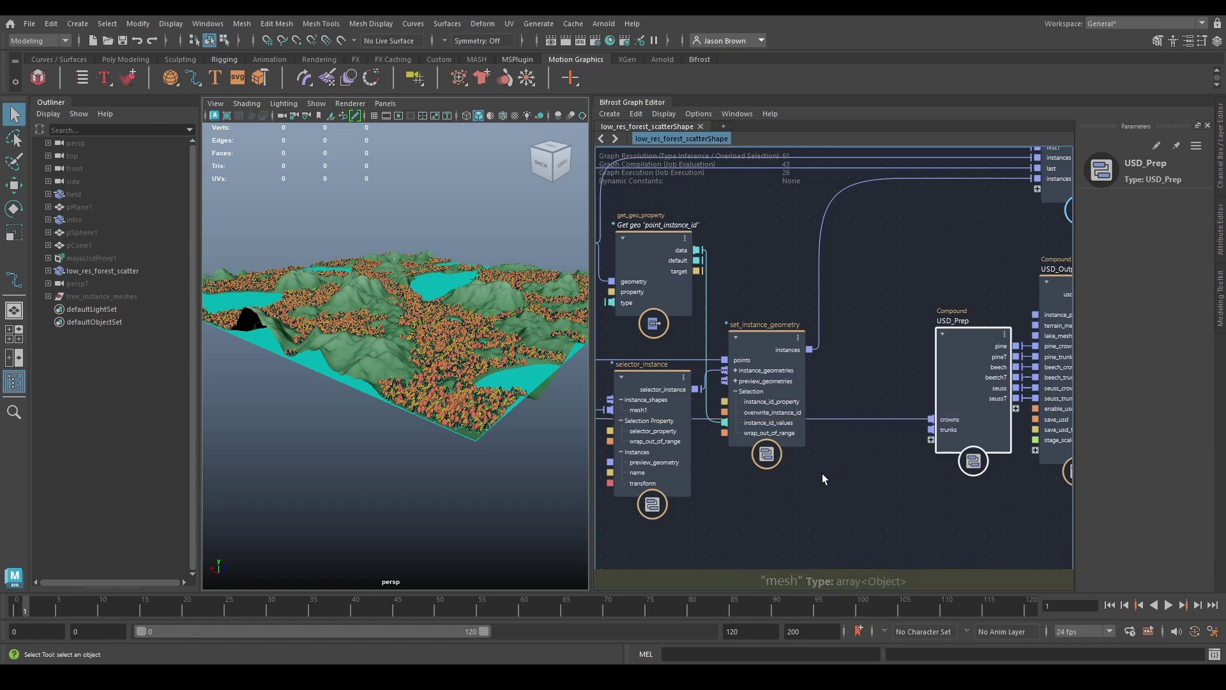
{"action": "middle_click_drag", "start_coordinate": [810, 473], "coordinate": [982, 484]}
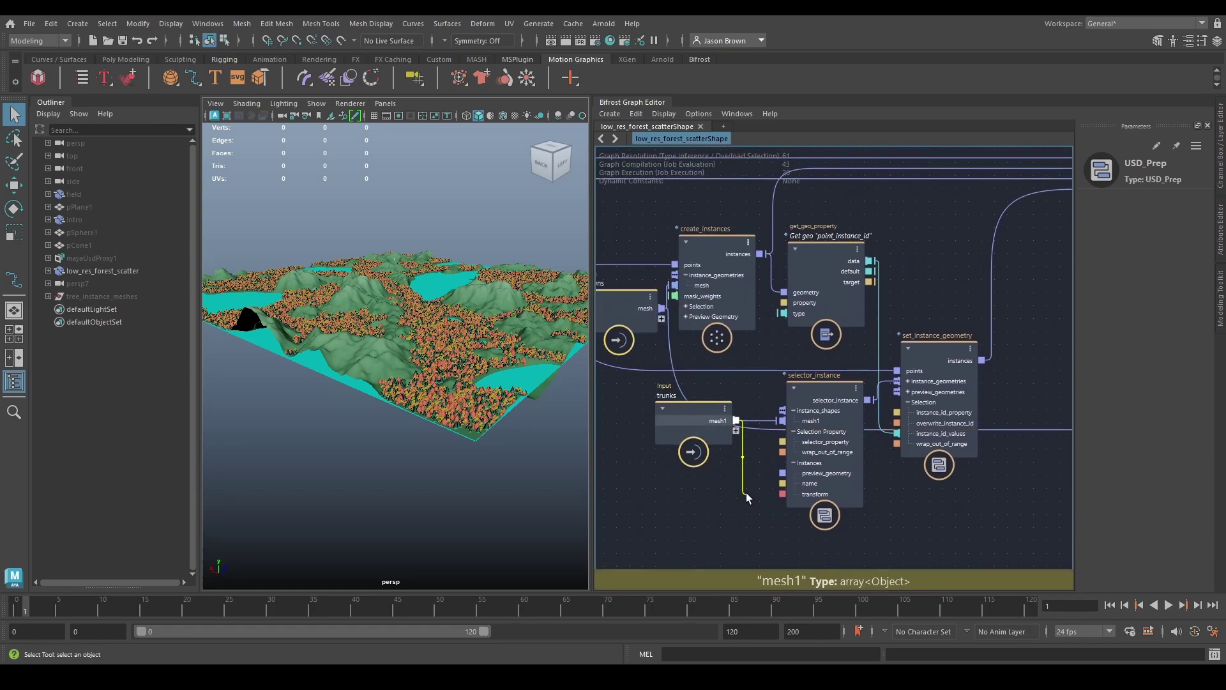
{"action": "key", "text": "u"}
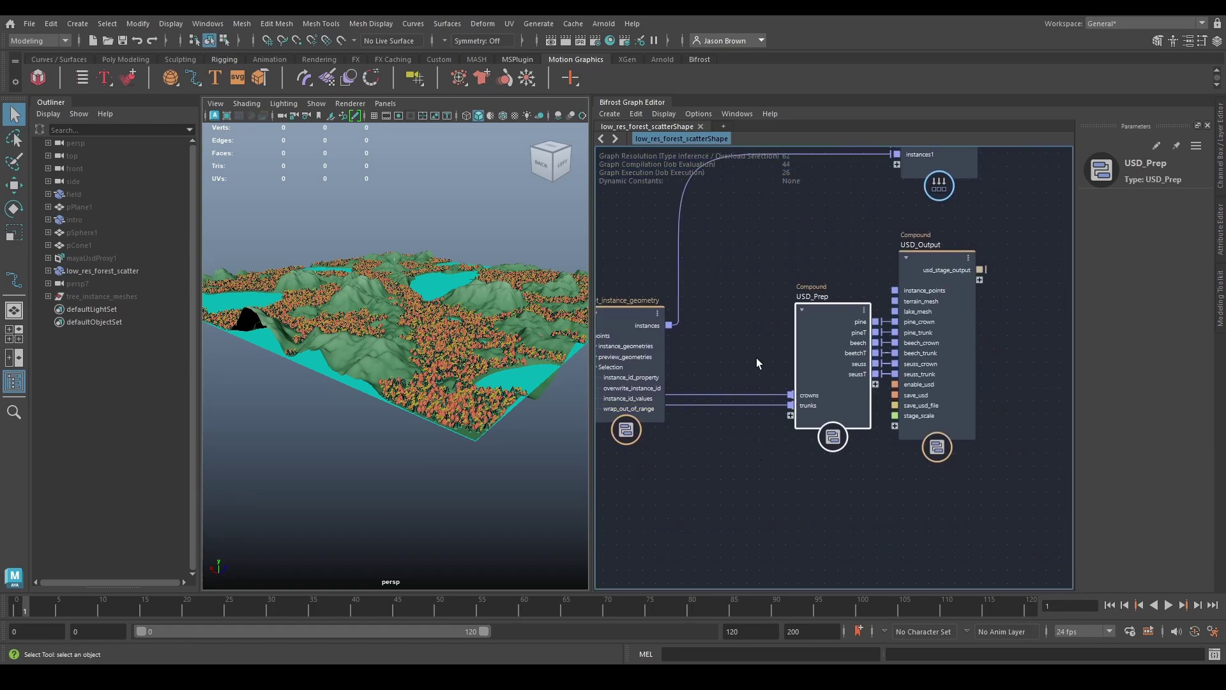
Step: Connect the output of the pass node that feeds create_instances to the instance_points input of USD_Output
{"action": "middle_click_drag", "start_coordinate": [758, 338], "coordinate": [695, 420]}
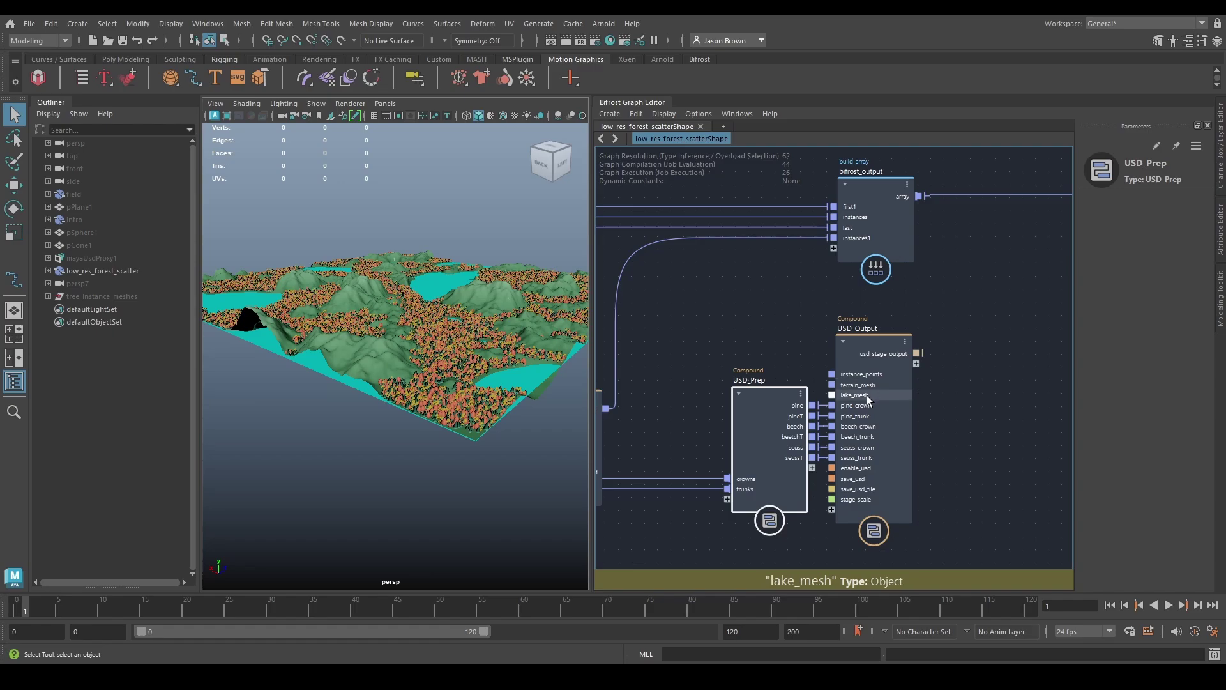
{"action": "middle_click_drag", "start_coordinate": [758, 332], "coordinate": [1054, 328]}
{"action": "middle_click_drag", "start_coordinate": [841, 314], "coordinate": [1063, 311]}
{"action": "left_click", "coordinate": [698, 311]}
{"action": "middle_click_drag", "start_coordinate": [747, 281], "coordinate": [319, 277]}
{"action": "left_click_drag", "start_coordinate": [828, 359], "coordinate": [923, 362]}
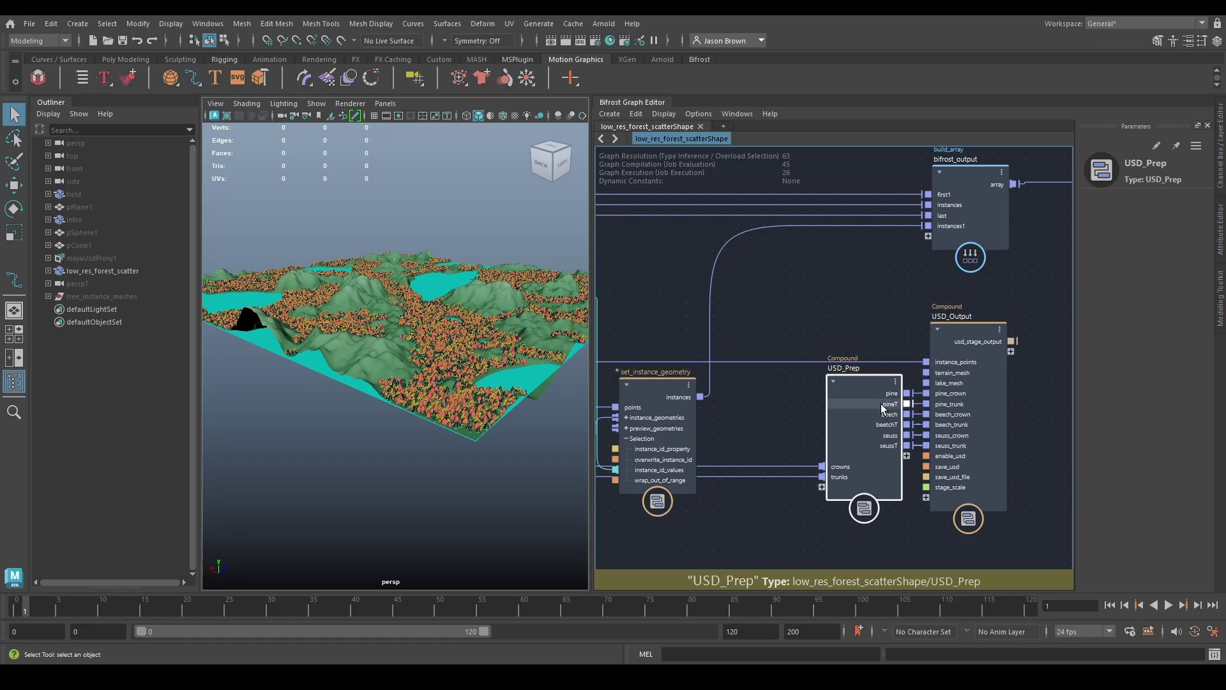
{"action": "middle_click_drag", "start_coordinate": [810, 337], "coordinate": [1099, 350]}
{"action": "scroll", "coordinate": [978, 335], "scroll_direction": "down", "scroll_amount": 3}
{"action": "middle_click_drag", "start_coordinate": [802, 366], "coordinate": [1150, 383]}
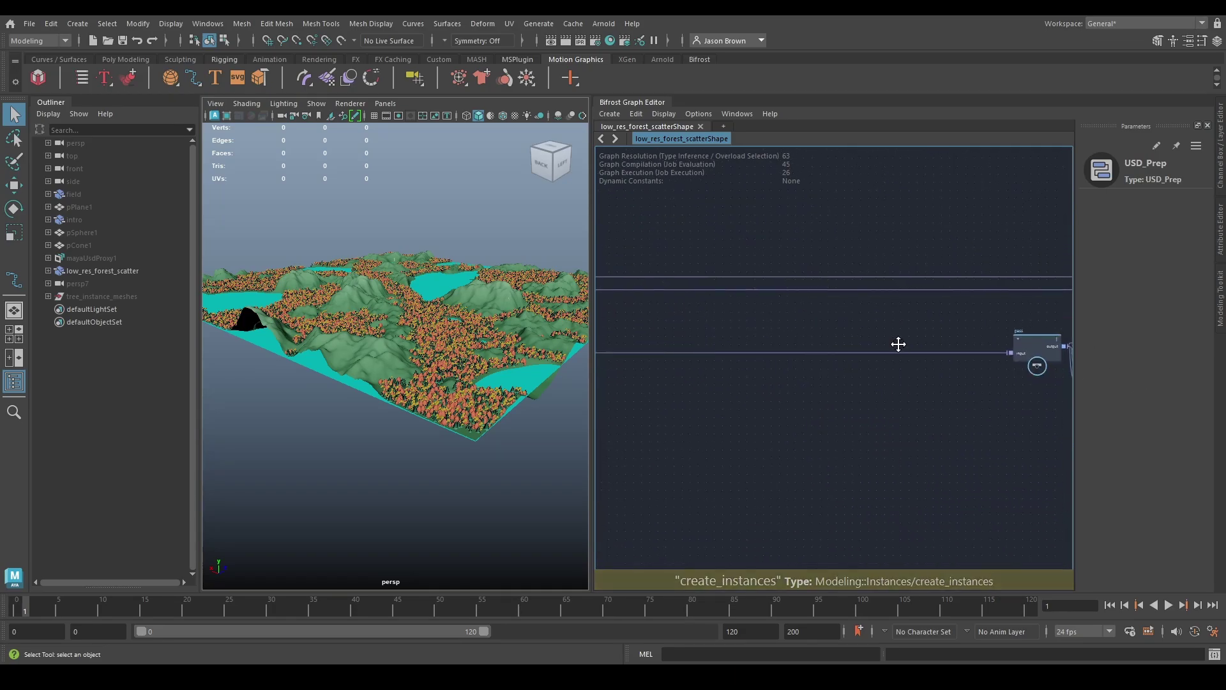
{"action": "middle_click_drag", "start_coordinate": [898, 343], "coordinate": [639, 391]}
{"action": "middle_click_drag", "start_coordinate": [1029, 391], "coordinate": [803, 388]}
{"action": "scroll", "coordinate": [879, 384], "scroll_direction": "up", "scroll_amount": 1}
{"action": "middle_click_drag", "start_coordinate": [879, 385], "coordinate": [895, 363], "text": "alt"}
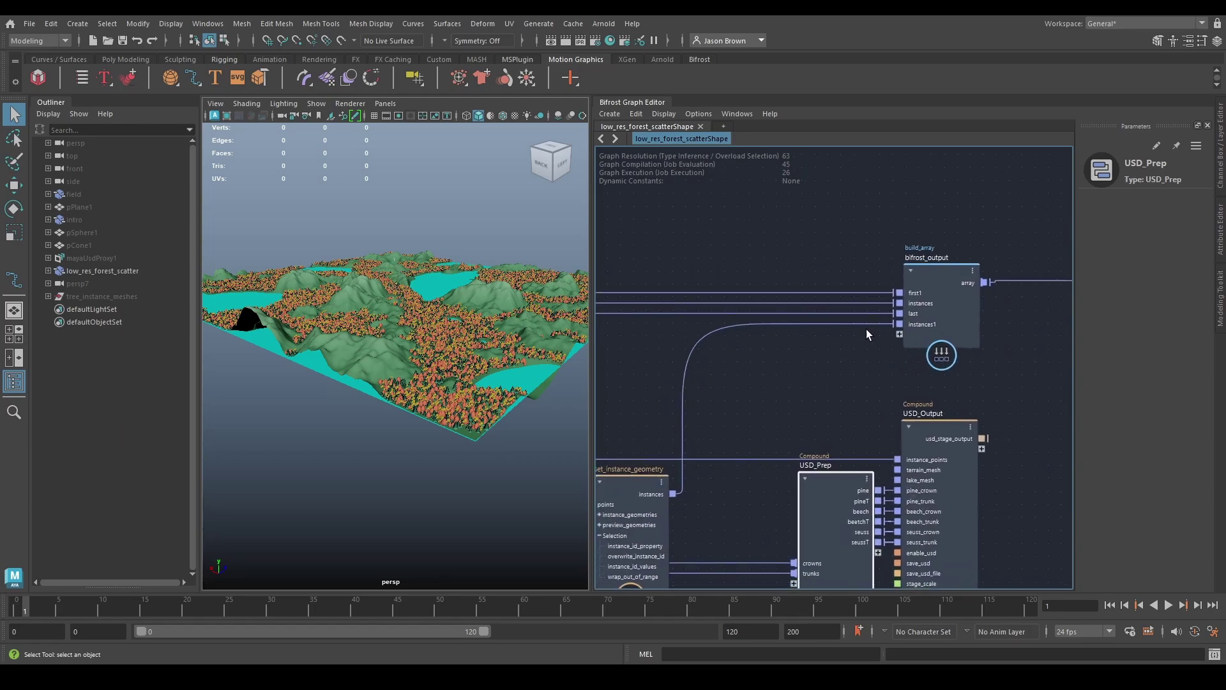
{"action": "left_click_drag", "start_coordinate": [873, 313], "coordinate": [810, 254]}
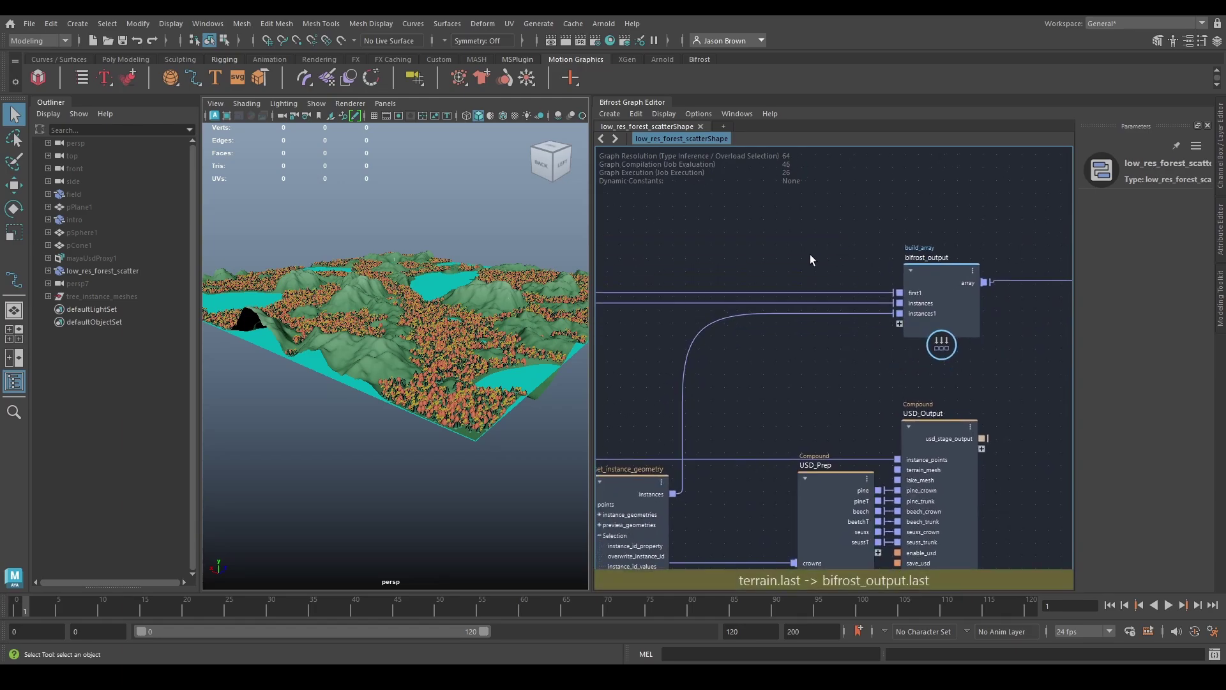
{"action": "key", "text": "ctrl+z"}
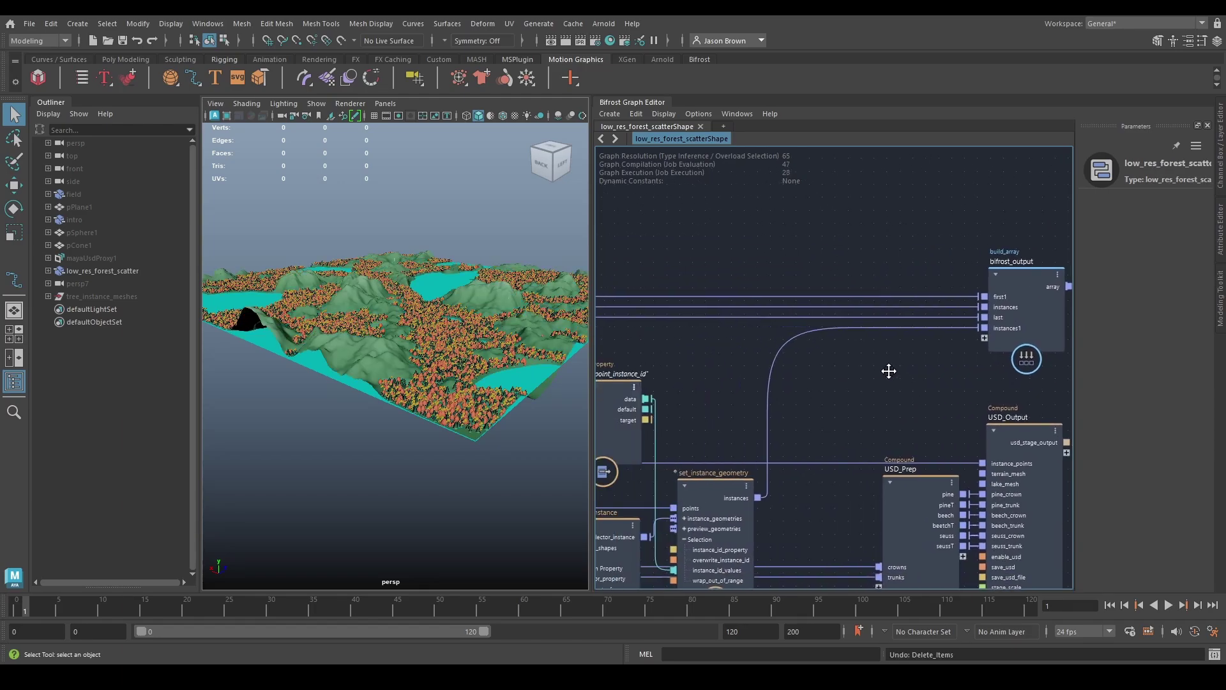
Step: Insert a pass node on the terrain.last connection to bifrost_output and connect its output to USD_Output's terrain_mesh input
{"action": "key", "text": "Tab"}
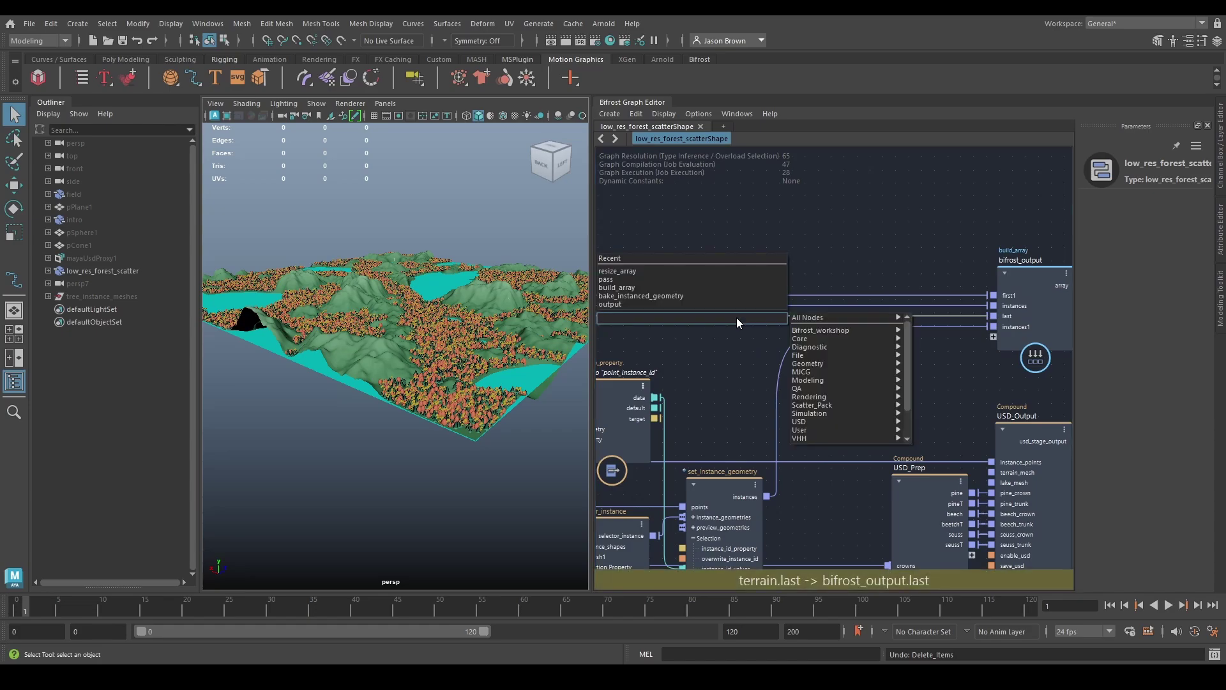
{"action": "type", "text": "pass"}
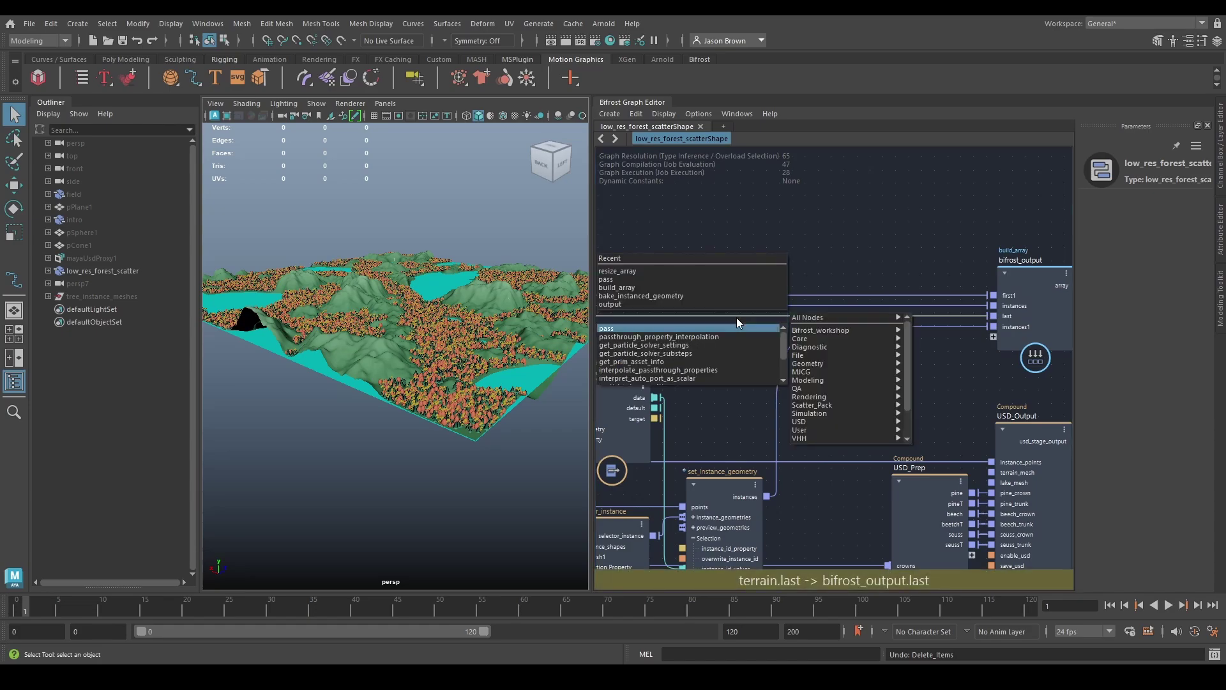
{"action": "key", "text": "Return"}
{"action": "left_click_drag", "start_coordinate": [728, 350], "coordinate": [993, 474]}
{"action": "left_click_drag", "start_coordinate": [734, 270], "coordinate": [703, 296]}
Step: Trace the wire feeding bifrost_output's first1 input back to its source node near the start of the graph
{"action": "scroll", "coordinate": [689, 295], "scroll_direction": "down", "scroll_amount": 5}
{"action": "middle_click_drag", "start_coordinate": [690, 306], "coordinate": [1092, 353], "text": "alt"}
{"action": "middle_click_drag", "start_coordinate": [690, 371], "coordinate": [1148, 379], "text": "alt"}
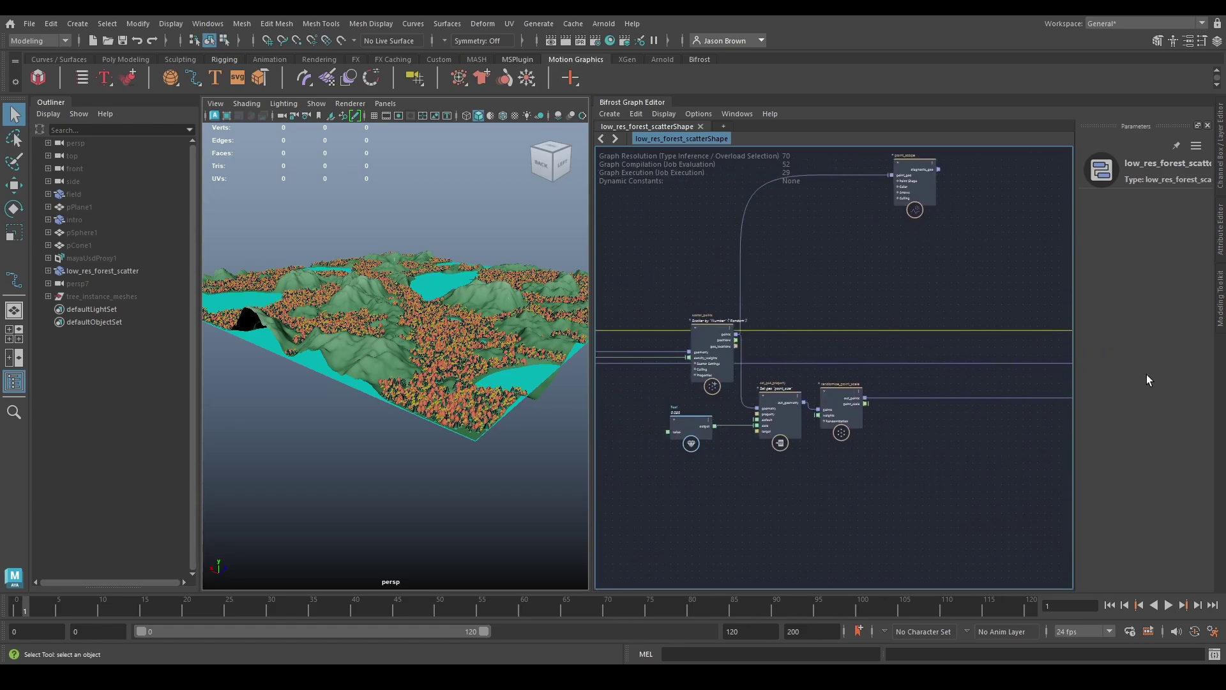
{"action": "middle_click_drag", "start_coordinate": [607, 341], "coordinate": [814, 348], "text": "alt"}
{"action": "middle_click_drag", "start_coordinate": [668, 358], "coordinate": [864, 364], "text": "alt"}
{"action": "middle_click_drag", "start_coordinate": [737, 378], "coordinate": [980, 386], "text": "alt"}
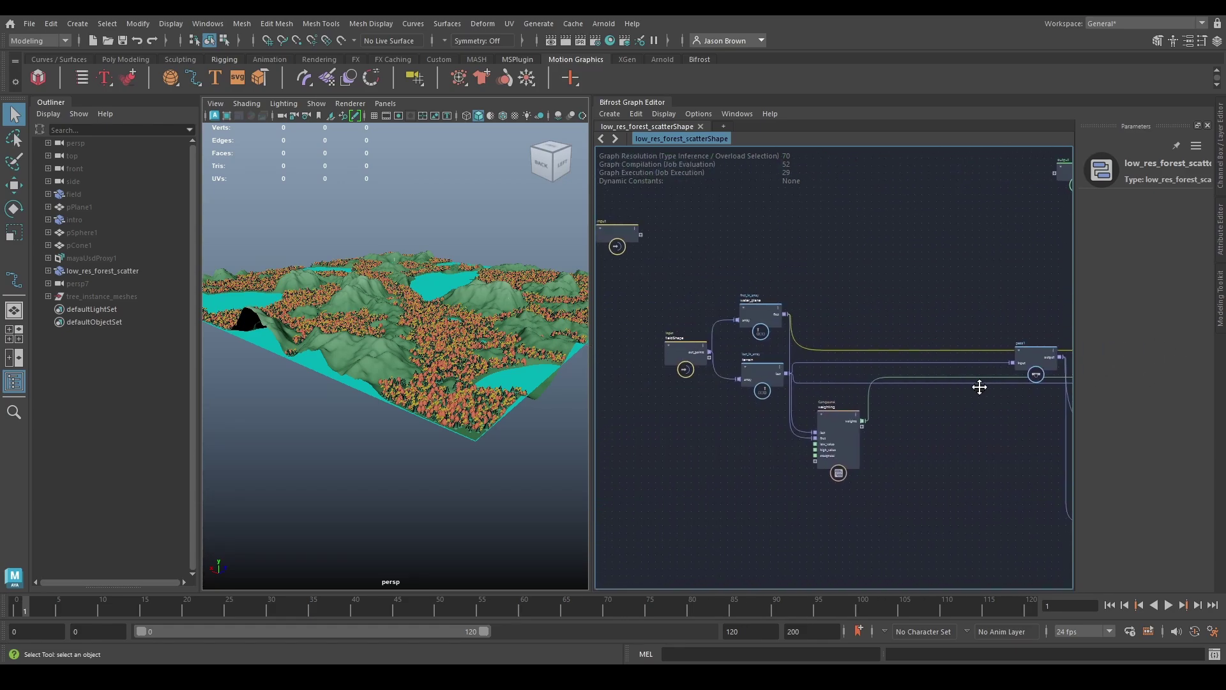
{"action": "scroll", "coordinate": [842, 383], "scroll_direction": "up", "scroll_amount": 1}
{"action": "scroll", "coordinate": [794, 320], "scroll_direction": "up", "scroll_amount": 5}
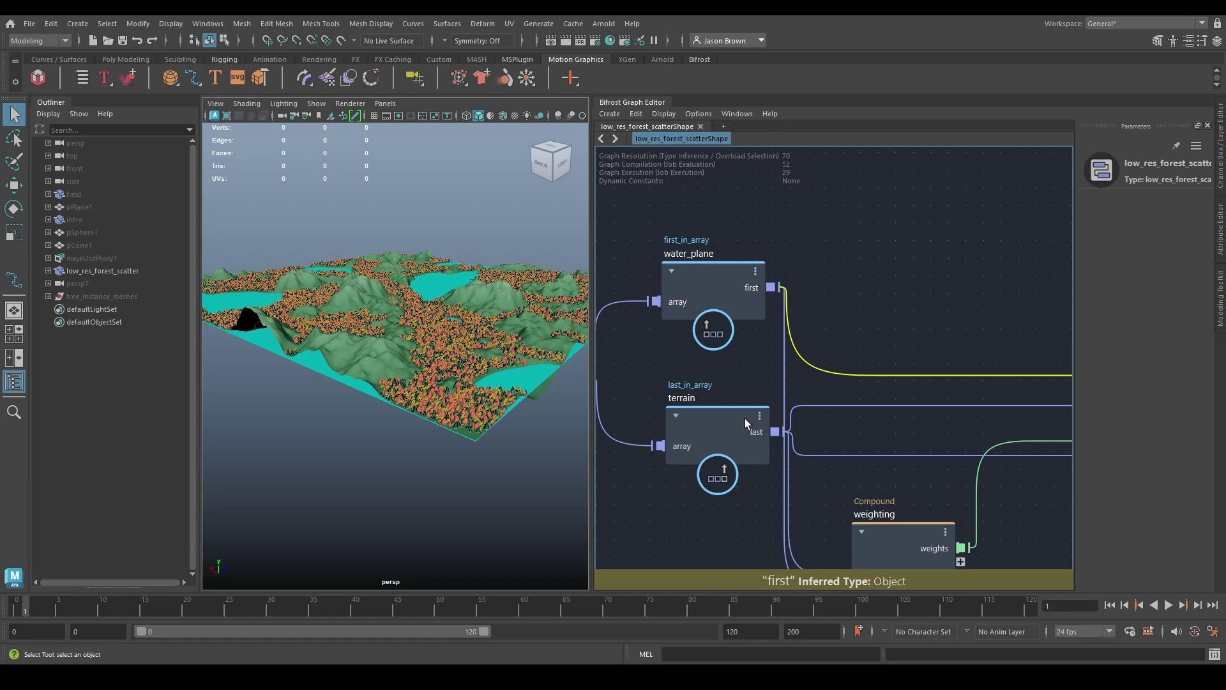
{"action": "scroll", "coordinate": [919, 318], "scroll_direction": "down", "scroll_amount": 8}
{"action": "middle_click_drag", "start_coordinate": [918, 317], "coordinate": [449, 335], "text": "alt"}
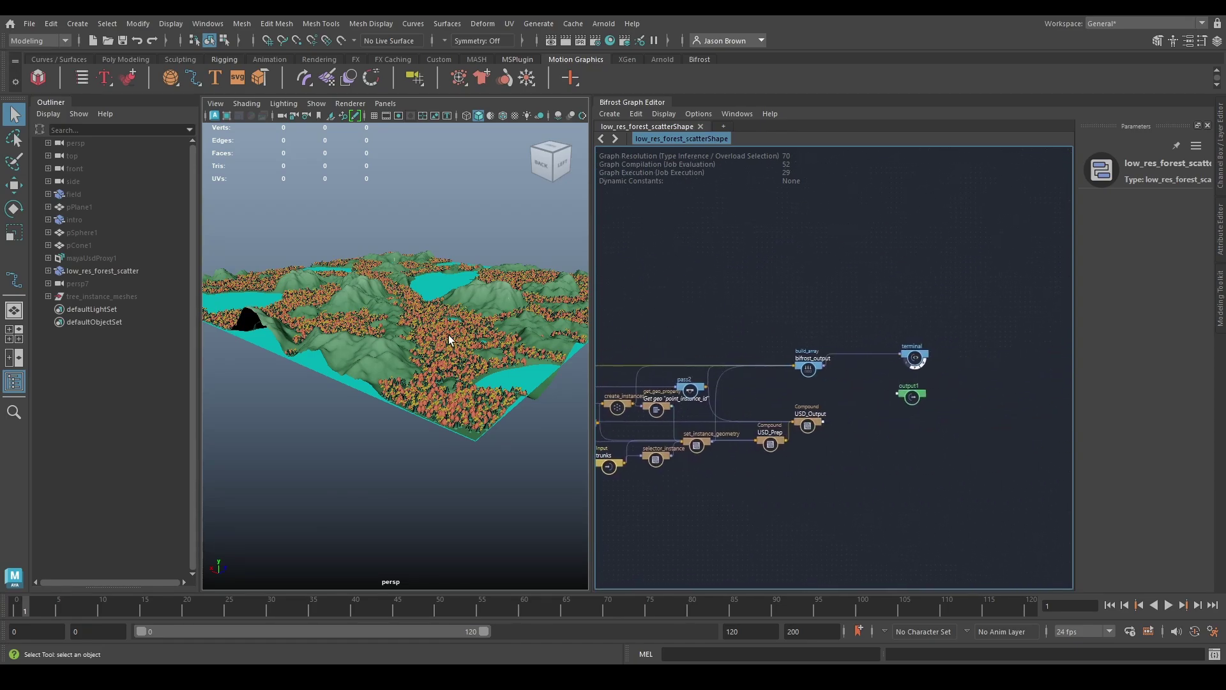
Step: Insert a pass node on the water_plane.first connection to bifrost_output and connect its output to USD_Output's lake_mesh input
{"action": "scroll", "coordinate": [825, 328], "scroll_direction": "up", "scroll_amount": 1}
{"action": "scroll", "coordinate": [817, 368], "scroll_direction": "up", "scroll_amount": 6}
{"action": "middle_click_drag", "start_coordinate": [886, 448], "coordinate": [985, 326], "text": "alt"}
{"action": "middle_click_drag", "start_coordinate": [750, 354], "coordinate": [978, 439], "text": "alt"}
{"action": "key", "text": "Tab"}
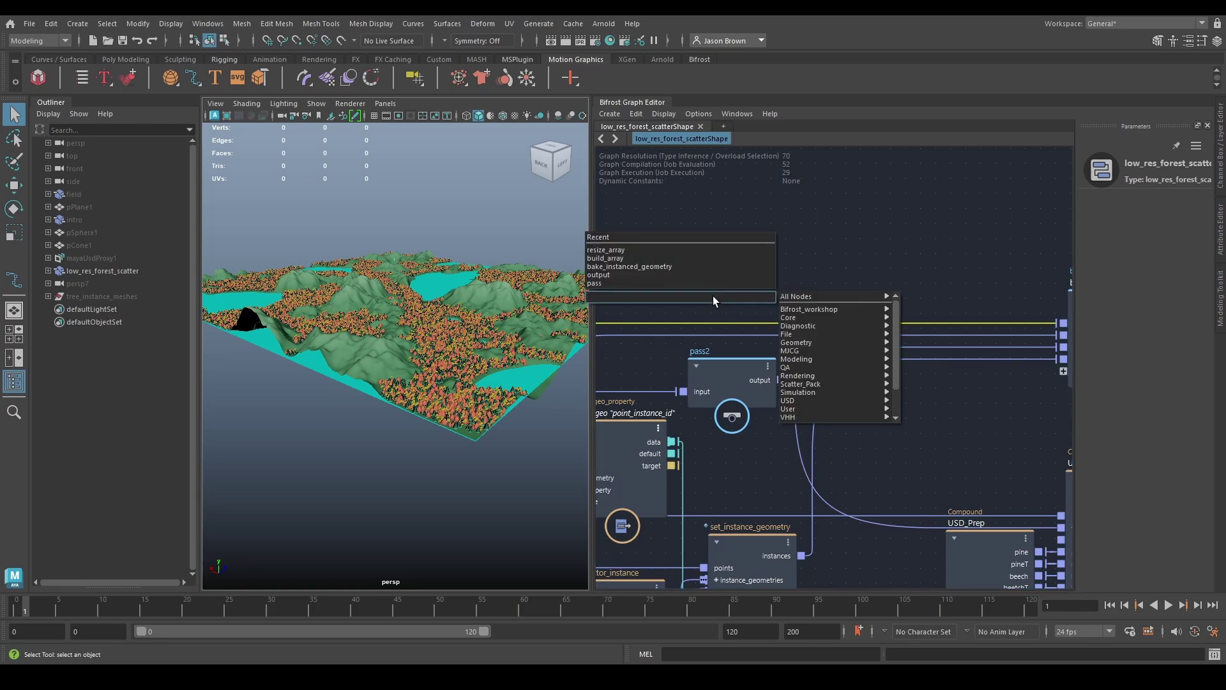
{"action": "type", "text": "pass"}
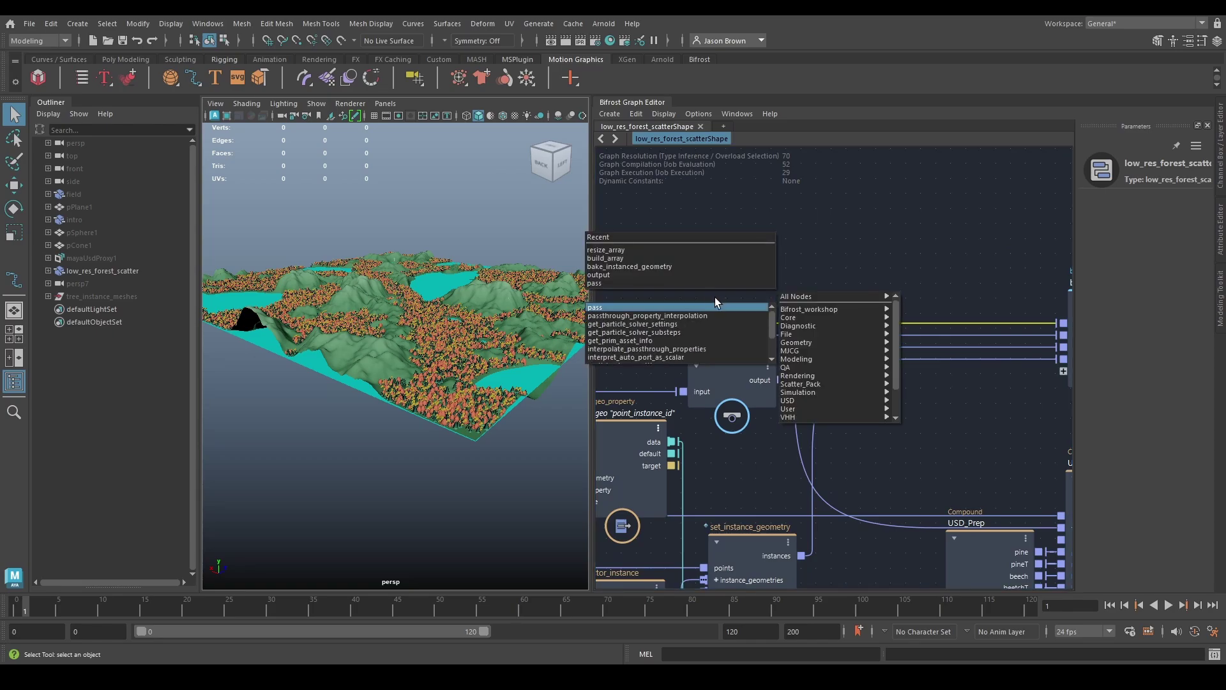
{"action": "key", "text": "Return"}
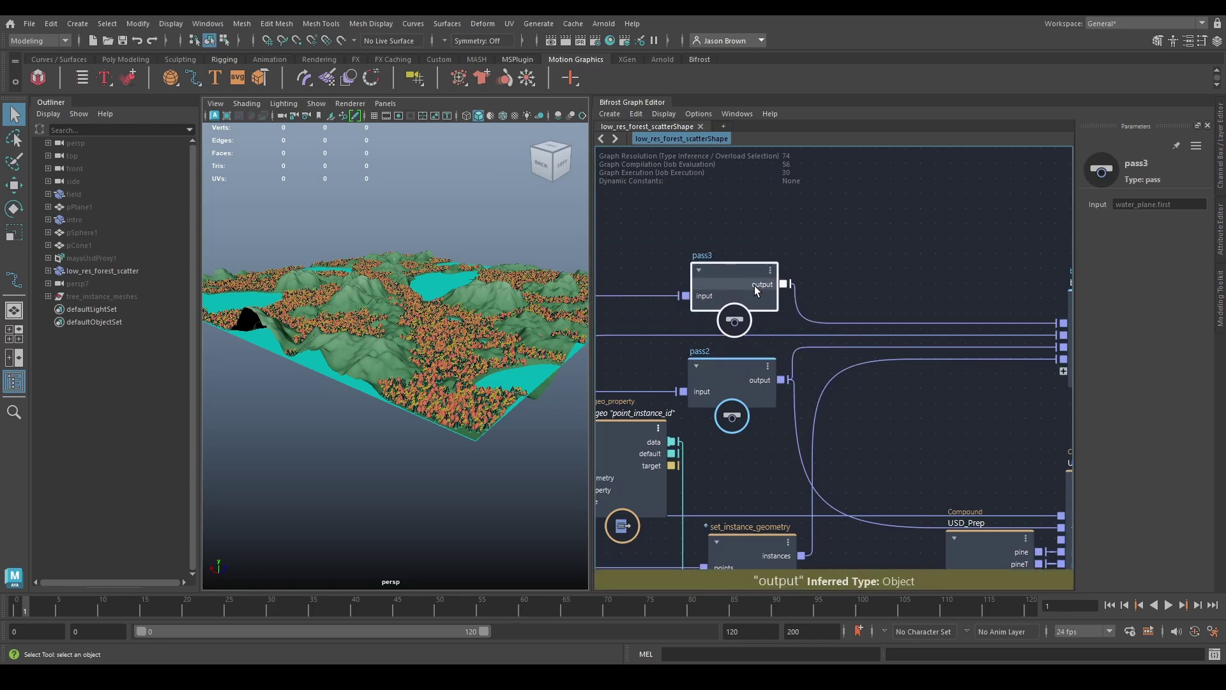
{"action": "left_click", "coordinate": [788, 285]}
{"action": "middle_click_drag", "start_coordinate": [904, 279], "coordinate": [672, 127], "text": "alt"}
{"action": "left_click_drag", "start_coordinate": [840, 399], "coordinate": [768, 446]}
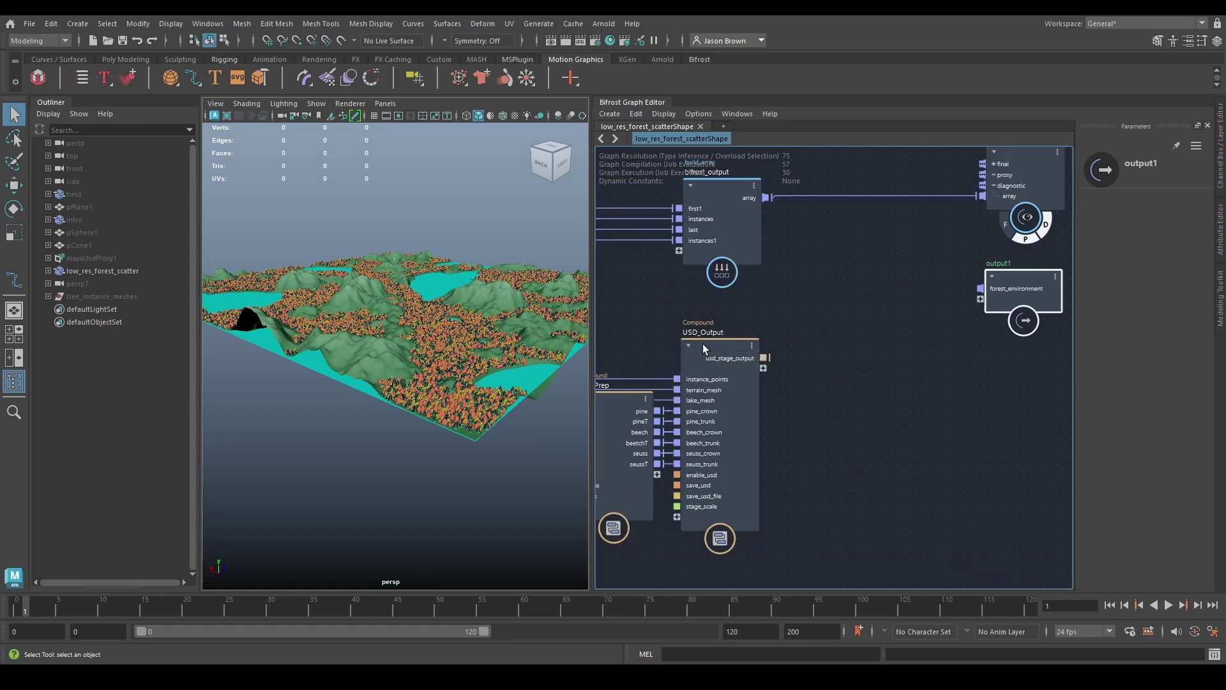
Step: Turn on Enable Usd for the USD_Output compound
{"action": "left_click", "coordinate": [703, 344]}
{"action": "left_click", "coordinate": [1147, 387]}
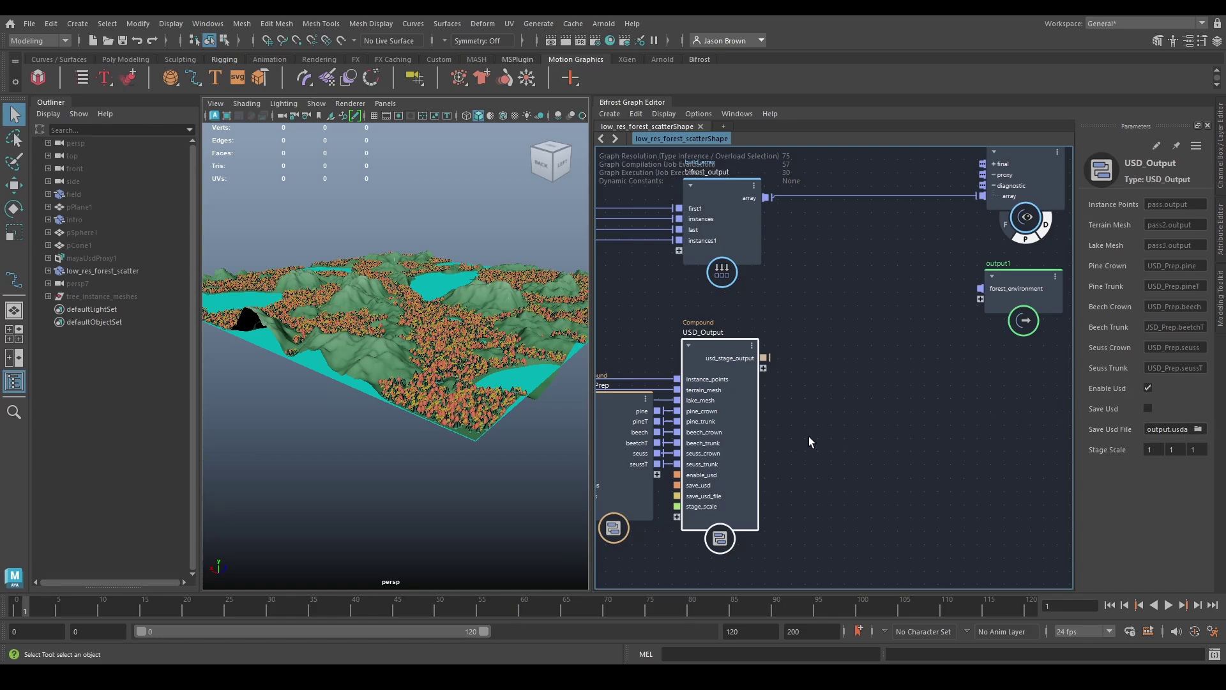
{"action": "middle_click_drag", "start_coordinate": [864, 397], "coordinate": [869, 402]}
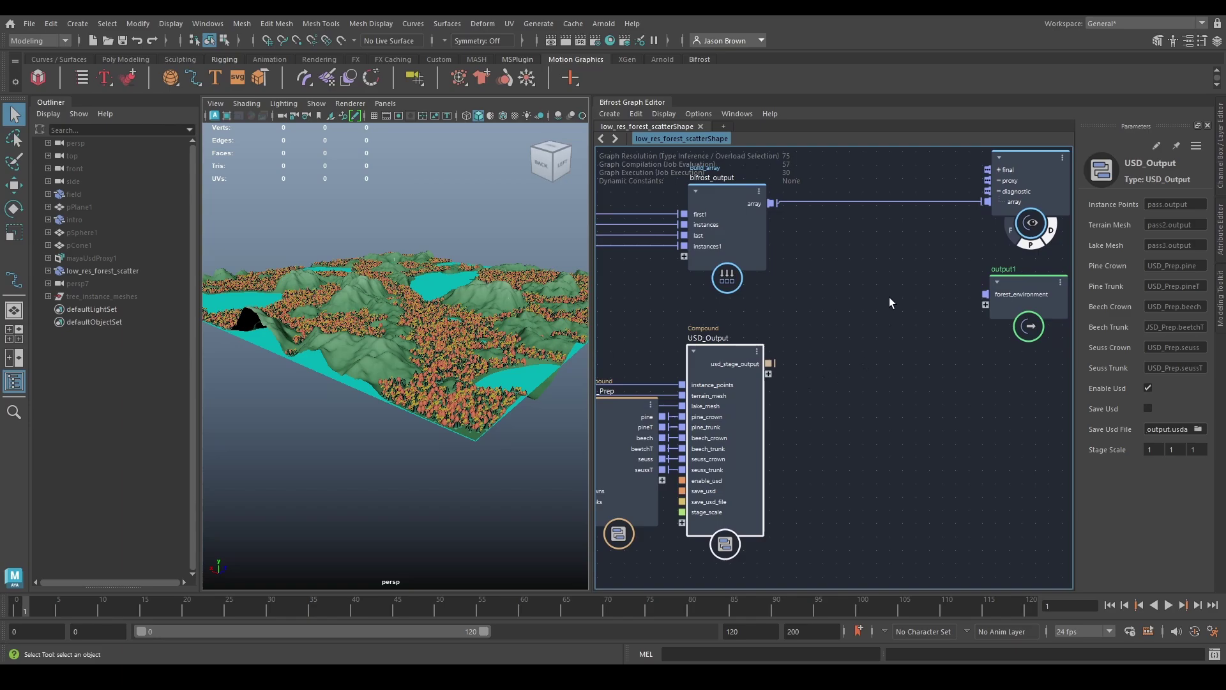
Step: Turn off the terminal's diagnostic display and connect USD_Output's usd_stage_output to a new port on output1
{"action": "middle_click_drag", "start_coordinate": [889, 297], "coordinate": [867, 321]}
{"action": "left_click", "coordinate": [1007, 333]}
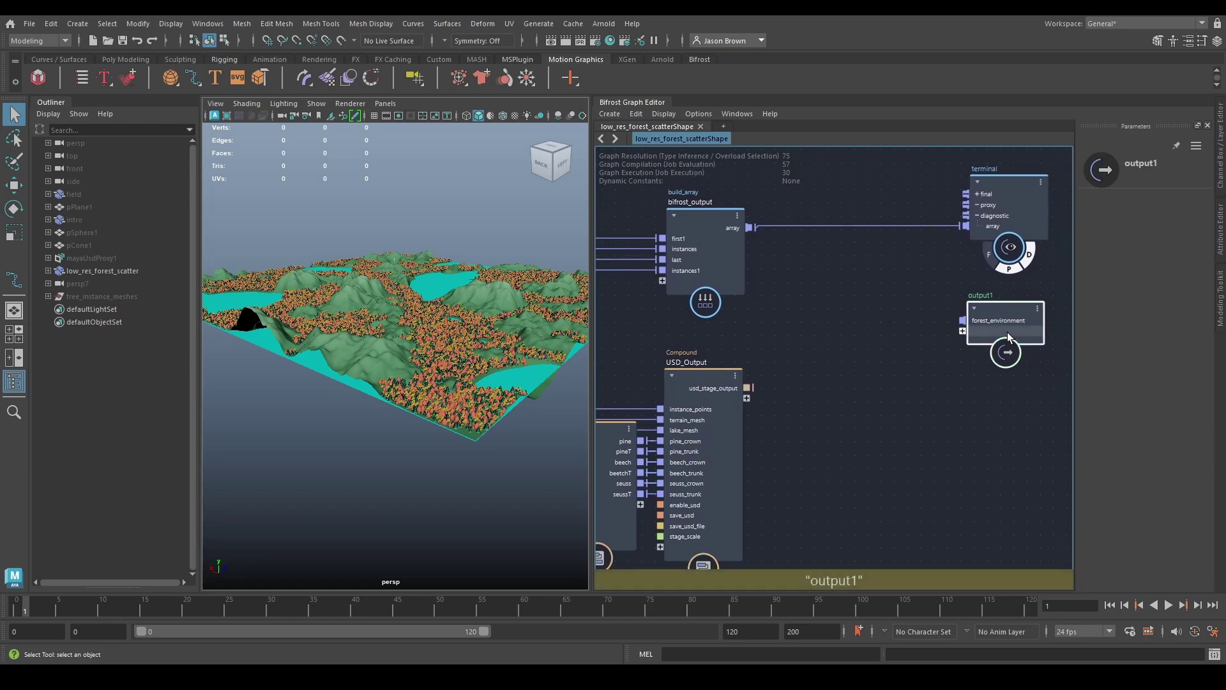
{"action": "left_click", "coordinate": [1025, 259]}
{"action": "left_click_drag", "start_coordinate": [748, 388], "coordinate": [961, 340]}
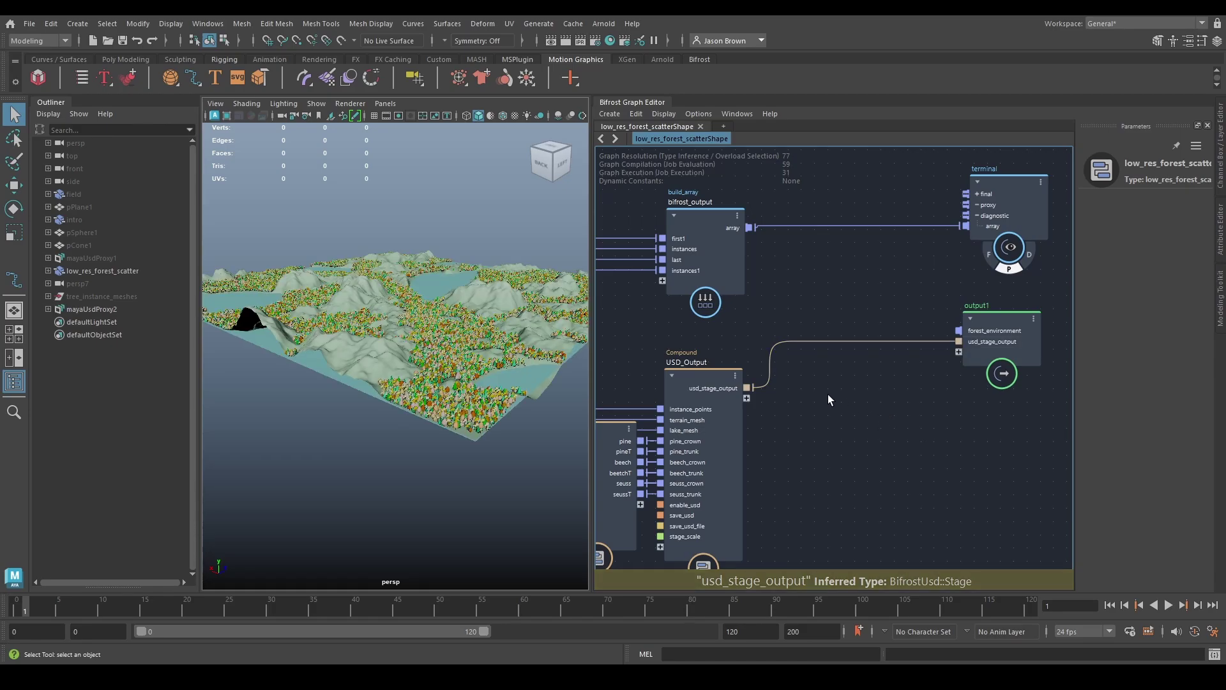
Step: Inspect the USD forest, terrain and lakes in the viewport from several angles and distances
{"action": "scroll", "coordinate": [828, 396], "scroll_direction": "down", "scroll_amount": 1}
{"action": "scroll", "coordinate": [829, 395], "scroll_direction": "up", "scroll_amount": 1}
{"action": "left_click_drag", "start_coordinate": [487, 340], "coordinate": [382, 334], "text": "alt"}
{"action": "right_click_drag", "start_coordinate": [383, 334], "coordinate": [442, 308], "text": "alt"}
{"action": "middle_click_drag", "start_coordinate": [512, 338], "coordinate": [466, 400], "text": "alt"}
{"action": "left_click_drag", "start_coordinate": [319, 409], "coordinate": [514, 359], "text": "alt"}
{"action": "right_click_drag", "start_coordinate": [530, 383], "coordinate": [455, 403], "text": "alt"}
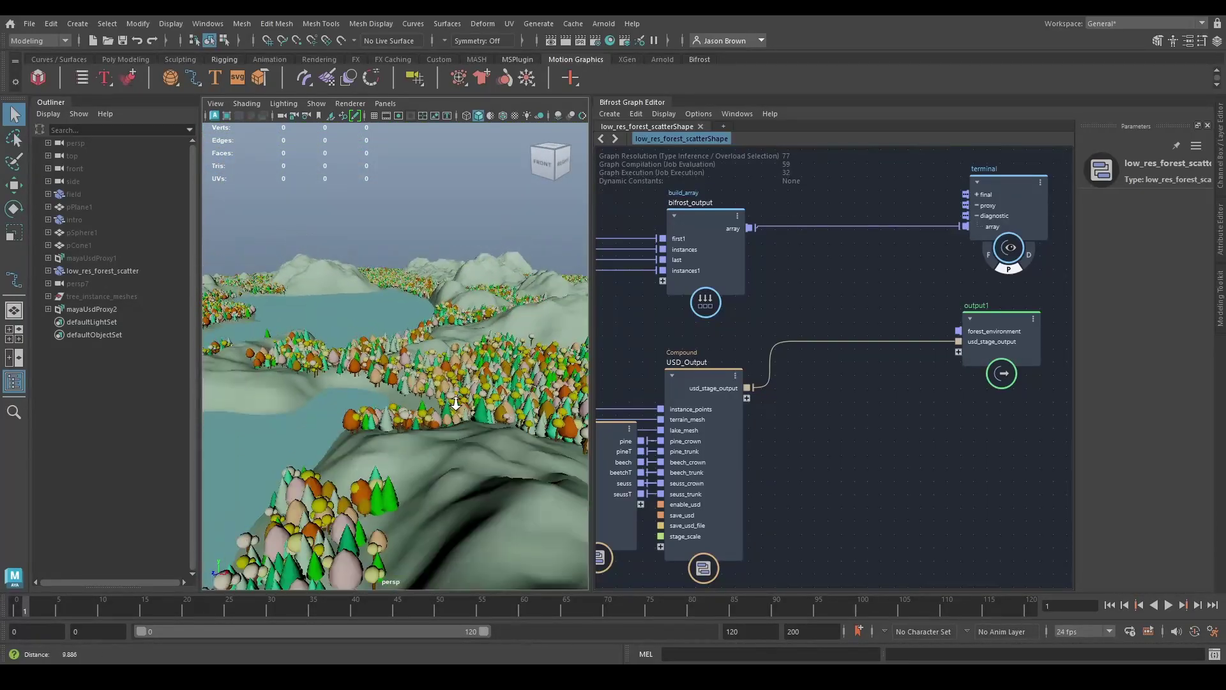
{"action": "middle_click_drag", "start_coordinate": [455, 403], "coordinate": [432, 382], "text": "alt"}
{"action": "right_click_drag", "start_coordinate": [433, 382], "coordinate": [378, 389], "text": "alt"}
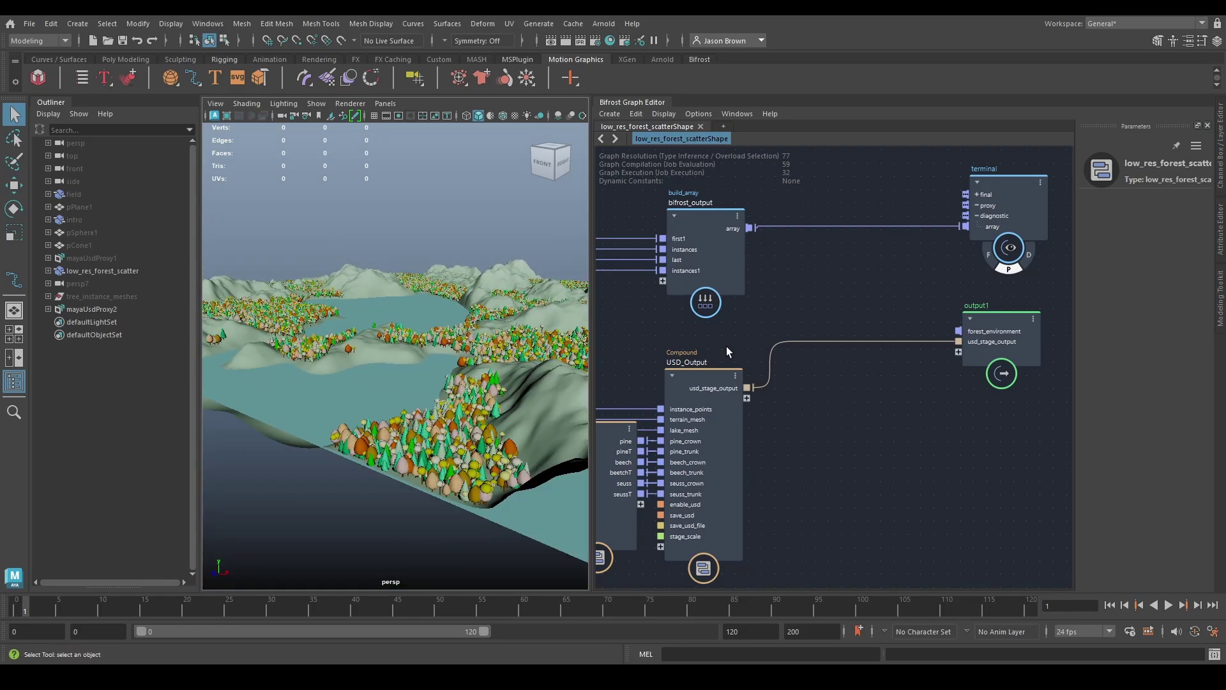
Step: Move the output1 node farther from USD_Output in the graph and view the USD trees close up
{"action": "middle_click_drag", "start_coordinate": [766, 242], "coordinate": [790, 242], "text": "alt"}
{"action": "middle_click_drag", "start_coordinate": [856, 307], "coordinate": [783, 271]}
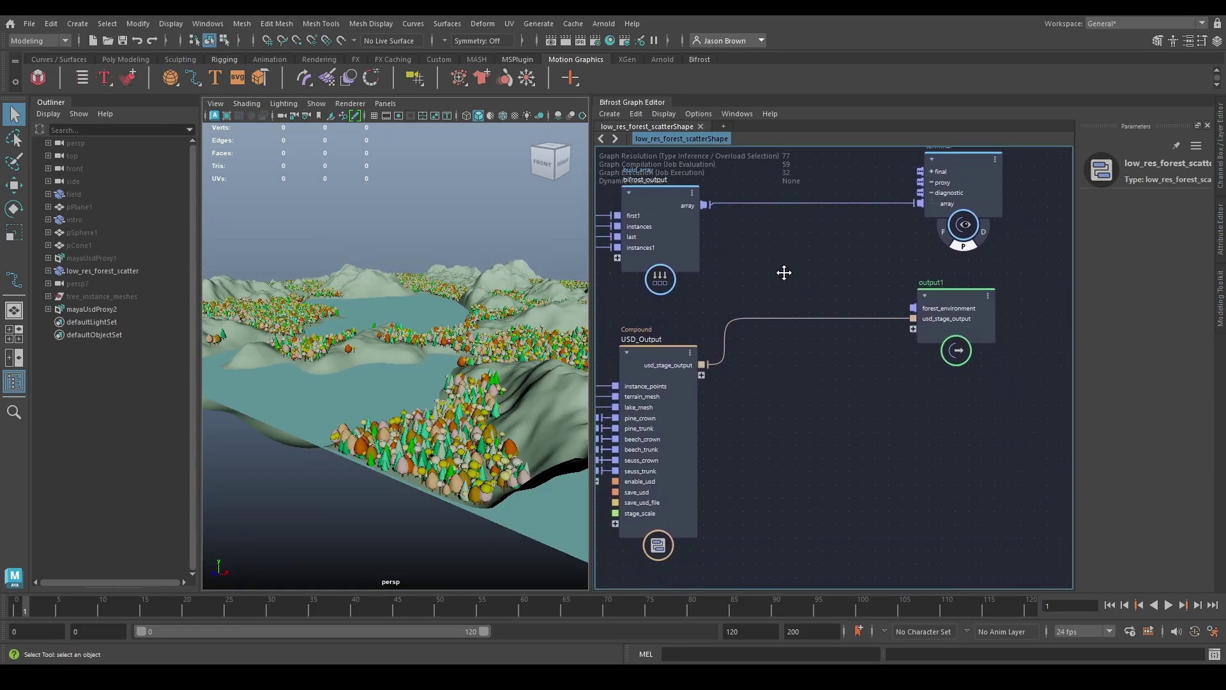
{"action": "left_click_drag", "start_coordinate": [940, 313], "coordinate": [1025, 361]}
{"action": "middle_click_drag", "start_coordinate": [706, 444], "coordinate": [794, 414], "text": "alt"}
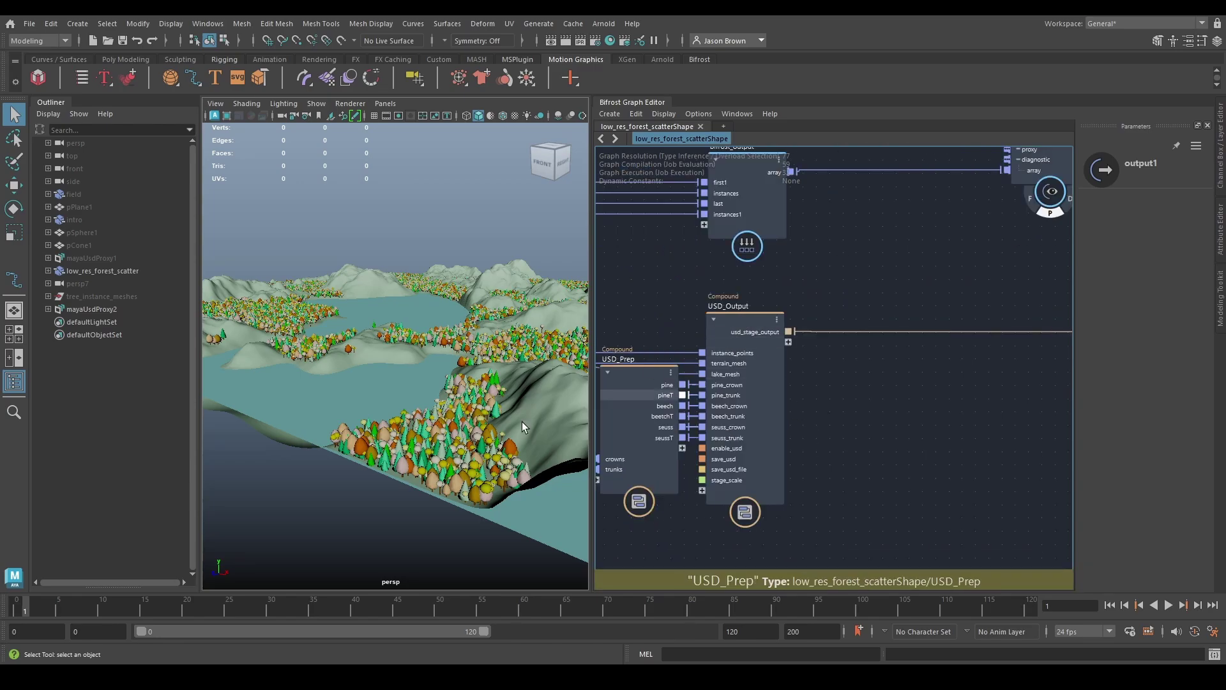
{"action": "left_click_drag", "start_coordinate": [516, 410], "coordinate": [292, 432], "text": "alt"}
{"action": "right_click_drag", "start_coordinate": [291, 432], "coordinate": [562, 366], "text": "alt"}
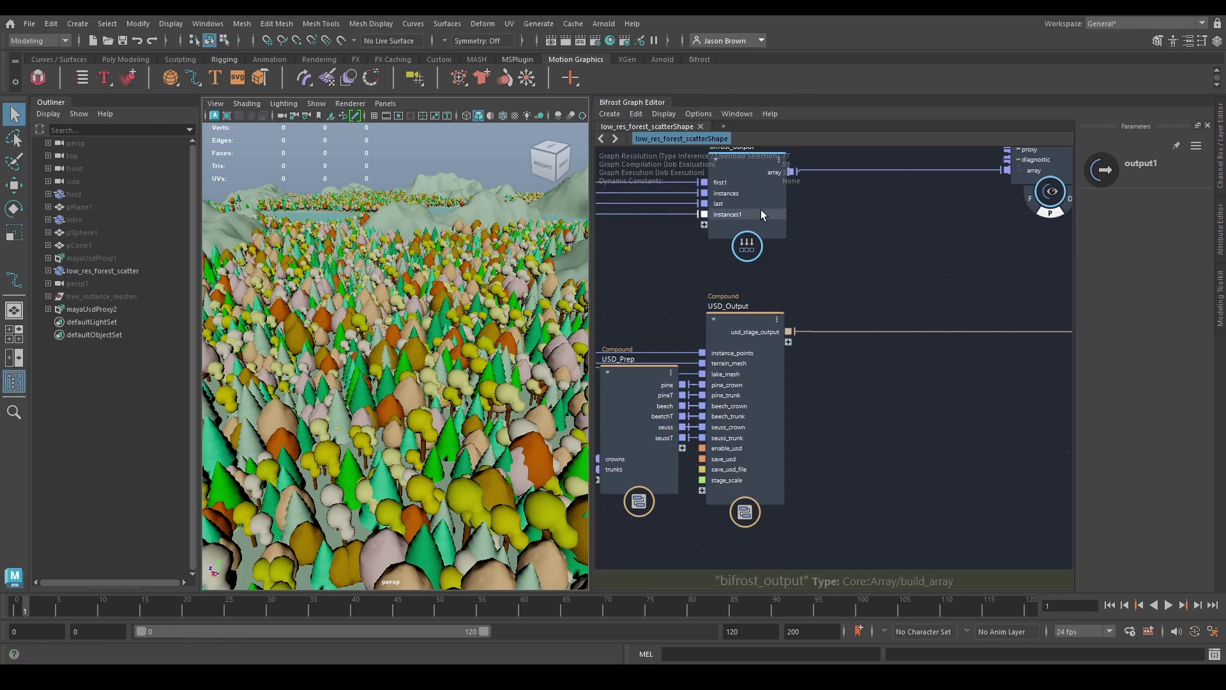
Step: Shift the terminal and output1 nodes farther from bifrost_output and USD_Output to make room on both connections
{"action": "key", "text": "a"}
{"action": "middle_click_drag", "start_coordinate": [876, 388], "coordinate": [861, 389], "text": "alt"}
{"action": "scroll", "coordinate": [861, 389], "scroll_direction": "up", "scroll_amount": 1}
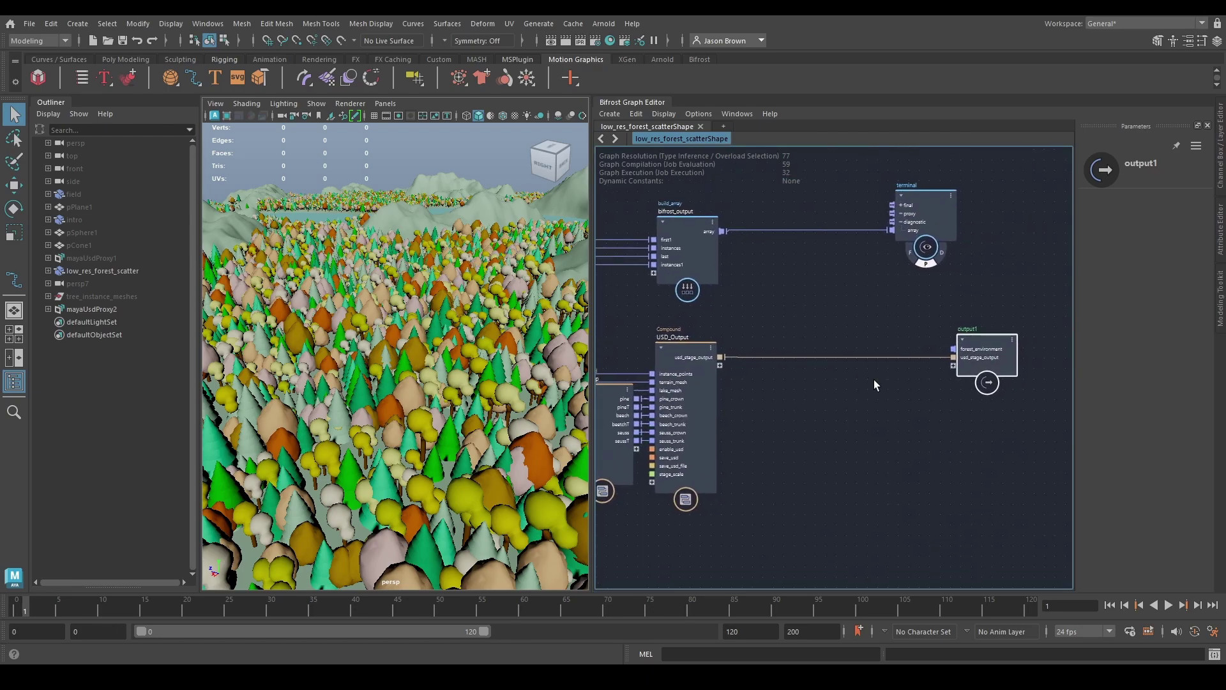
{"action": "left_click_drag", "start_coordinate": [921, 222], "coordinate": [987, 224]}
{"action": "middle_click_drag", "start_coordinate": [806, 267], "coordinate": [817, 269]}
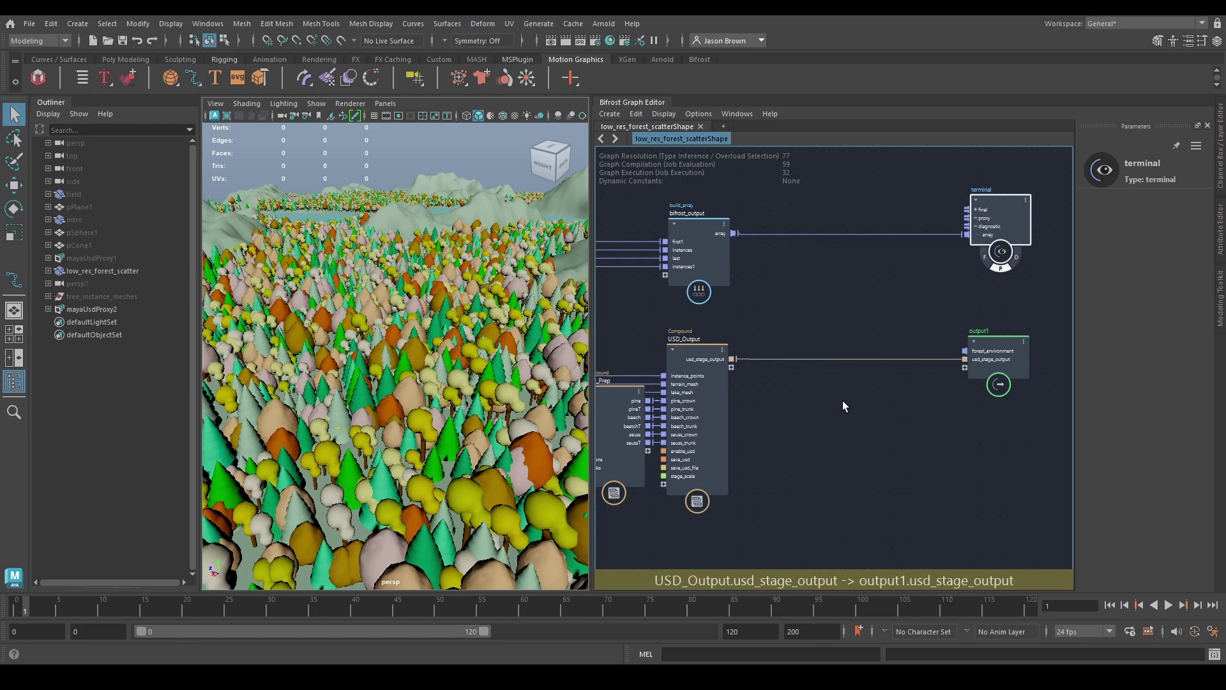
{"action": "middle_click_drag", "start_coordinate": [809, 362], "coordinate": [771, 372]}
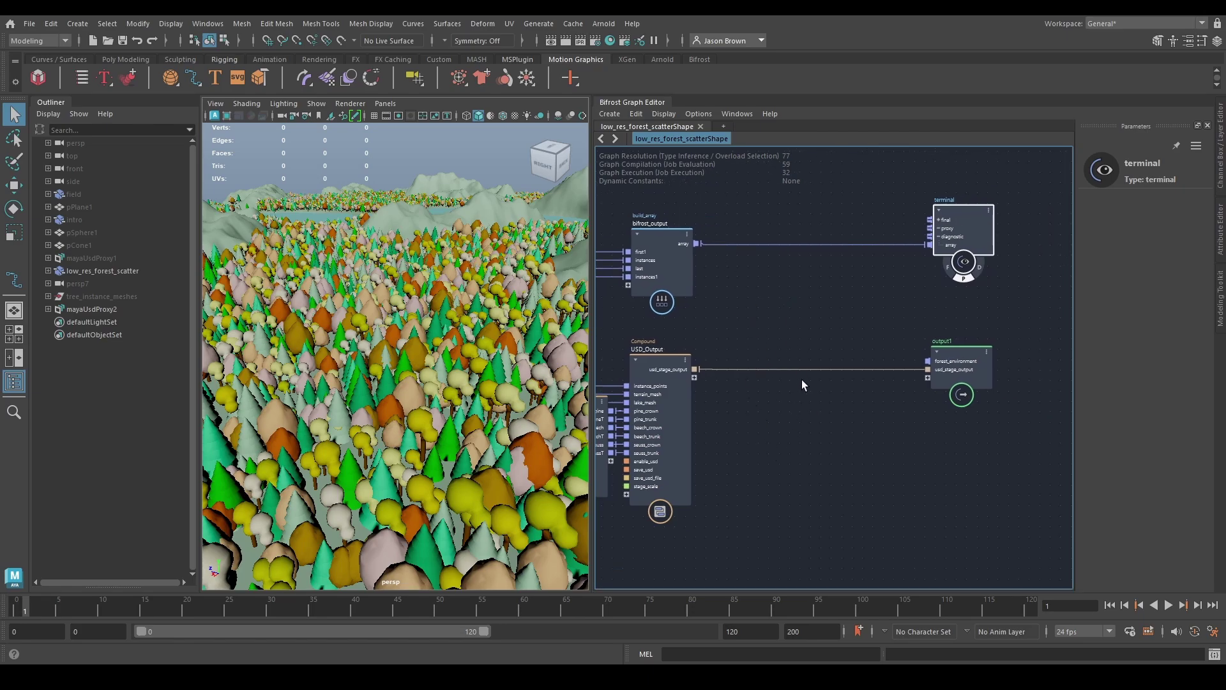
{"action": "middle_click_drag", "start_coordinate": [916, 394], "coordinate": [885, 405]}
{"action": "left_click_drag", "start_coordinate": [943, 375], "coordinate": [997, 381]}
{"action": "left_click_drag", "start_coordinate": [940, 235], "coordinate": [1004, 227]}
{"action": "left_click_drag", "start_coordinate": [999, 377], "coordinate": [1017, 369]}
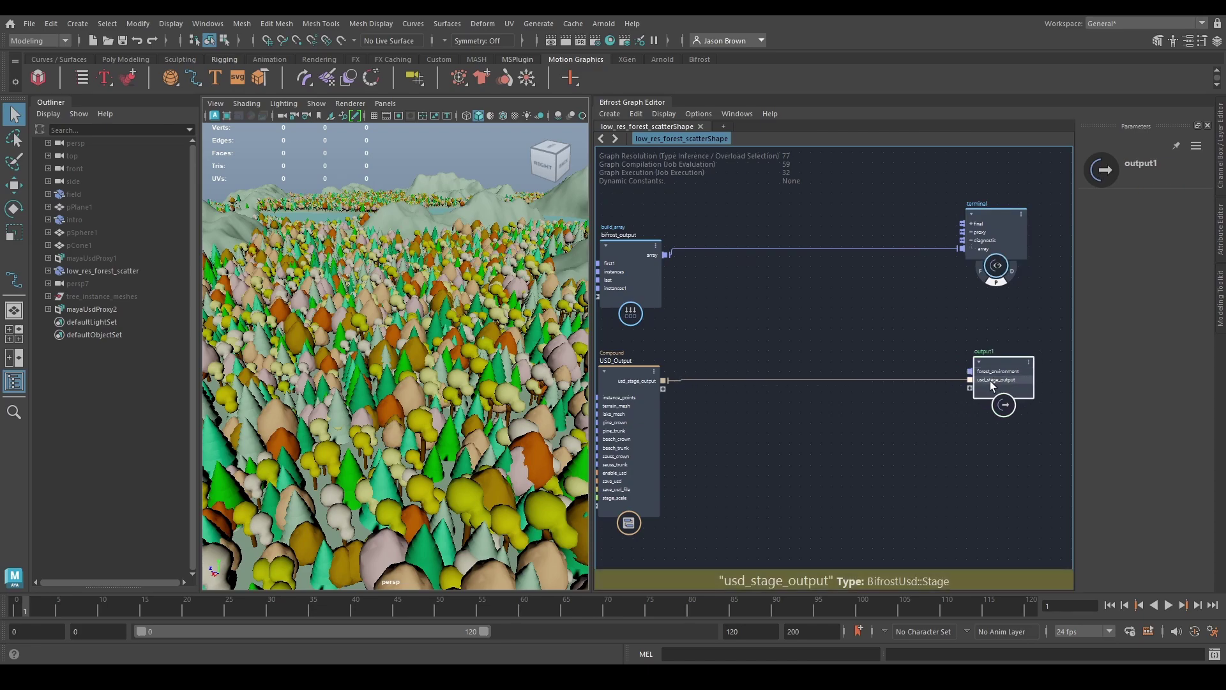
{"action": "middle_click_drag", "start_coordinate": [793, 330], "coordinate": [758, 369]}
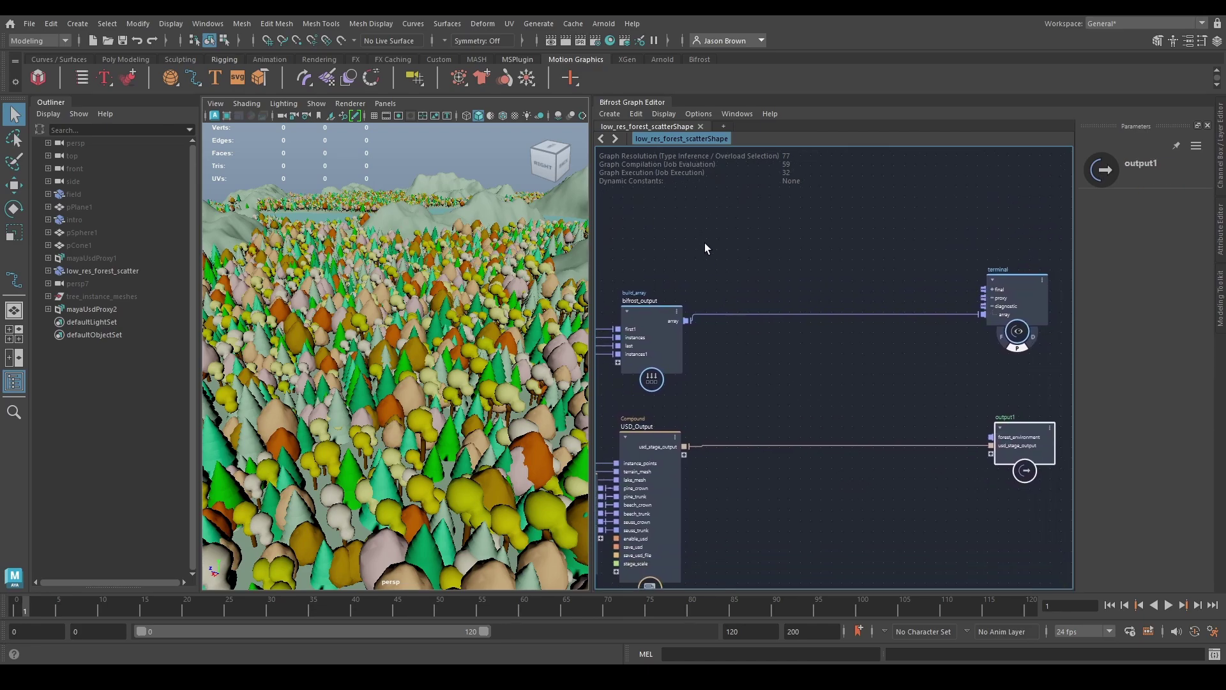
Step: Add a value node above bifrost_output and set its type to Boolean
{"action": "key", "text": "Tab"}
{"action": "type", "text": "value"}
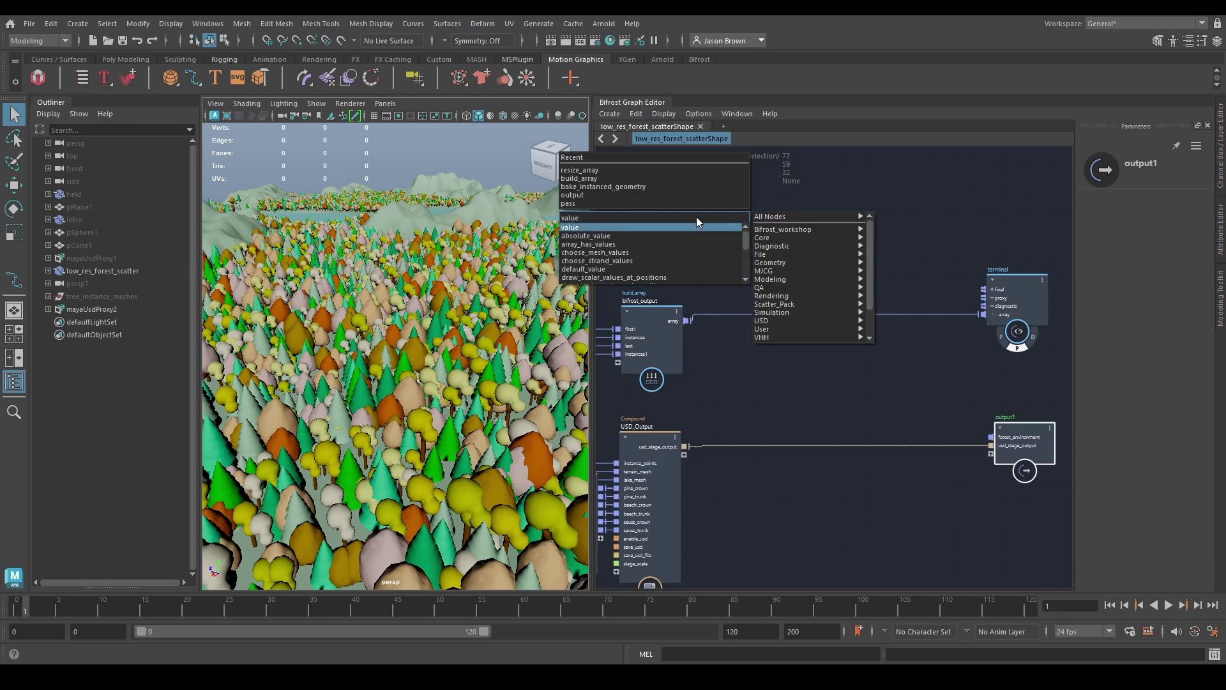
{"action": "key", "text": "Return"}
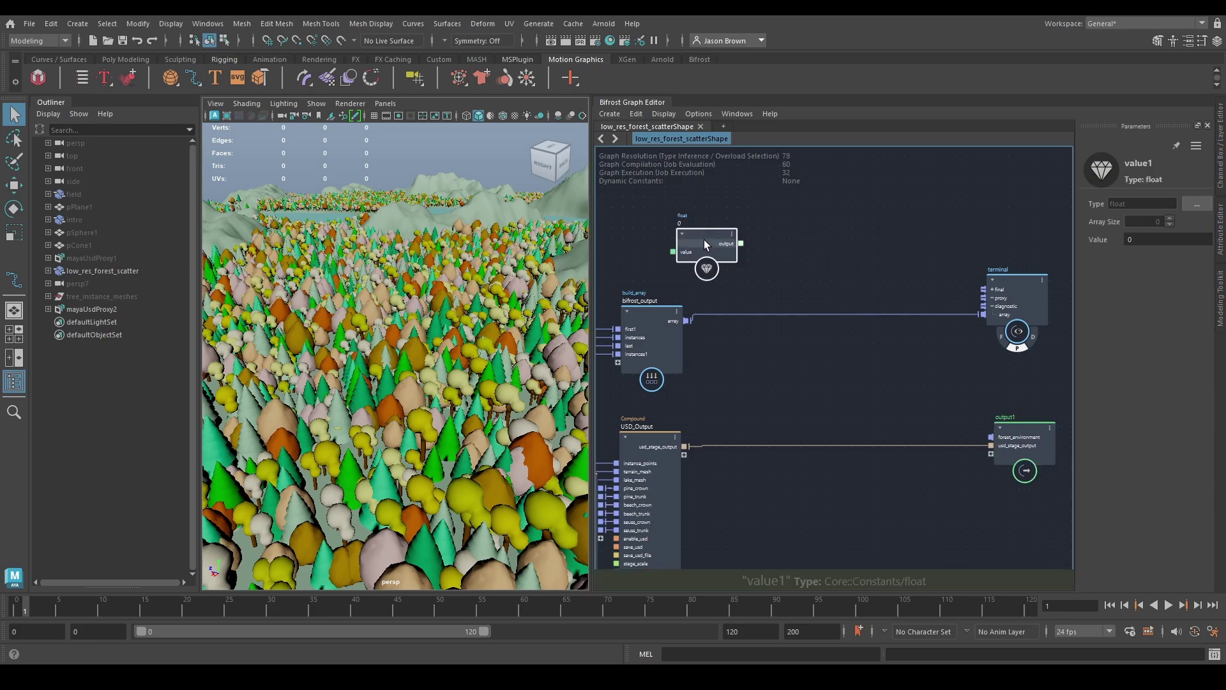
{"action": "left_click", "coordinate": [1198, 204]}
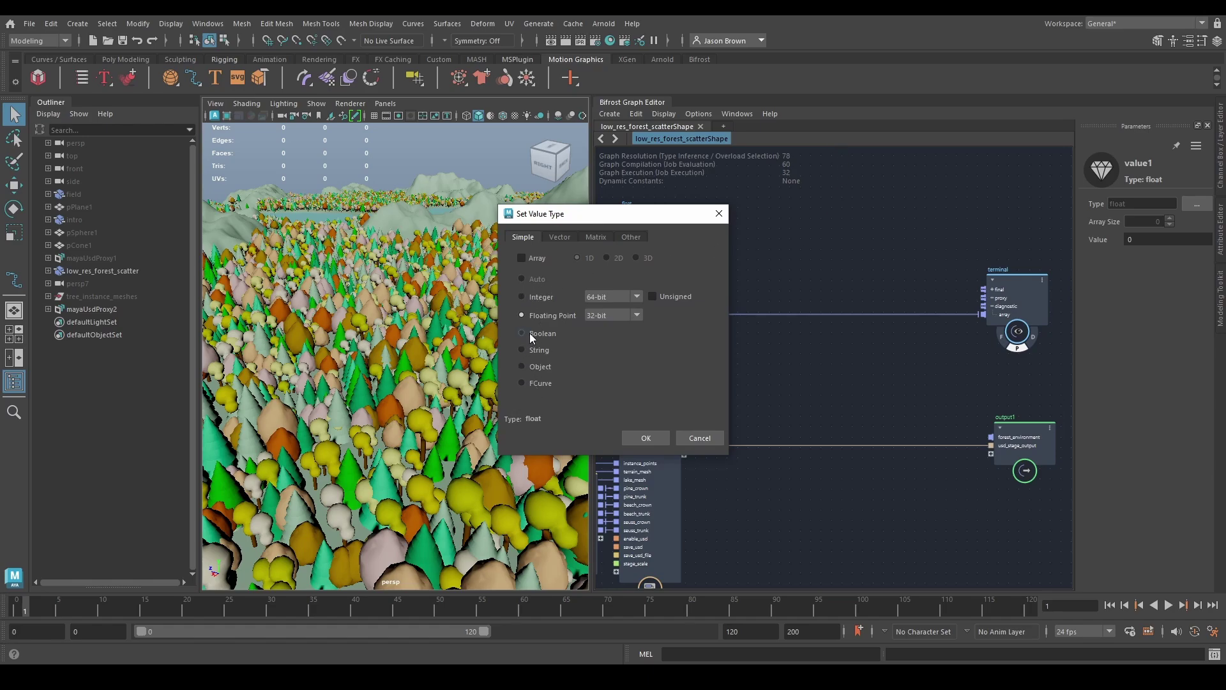
{"action": "left_click", "coordinate": [645, 439]}
{"action": "middle_click_drag", "start_coordinate": [785, 246], "coordinate": [811, 229]}
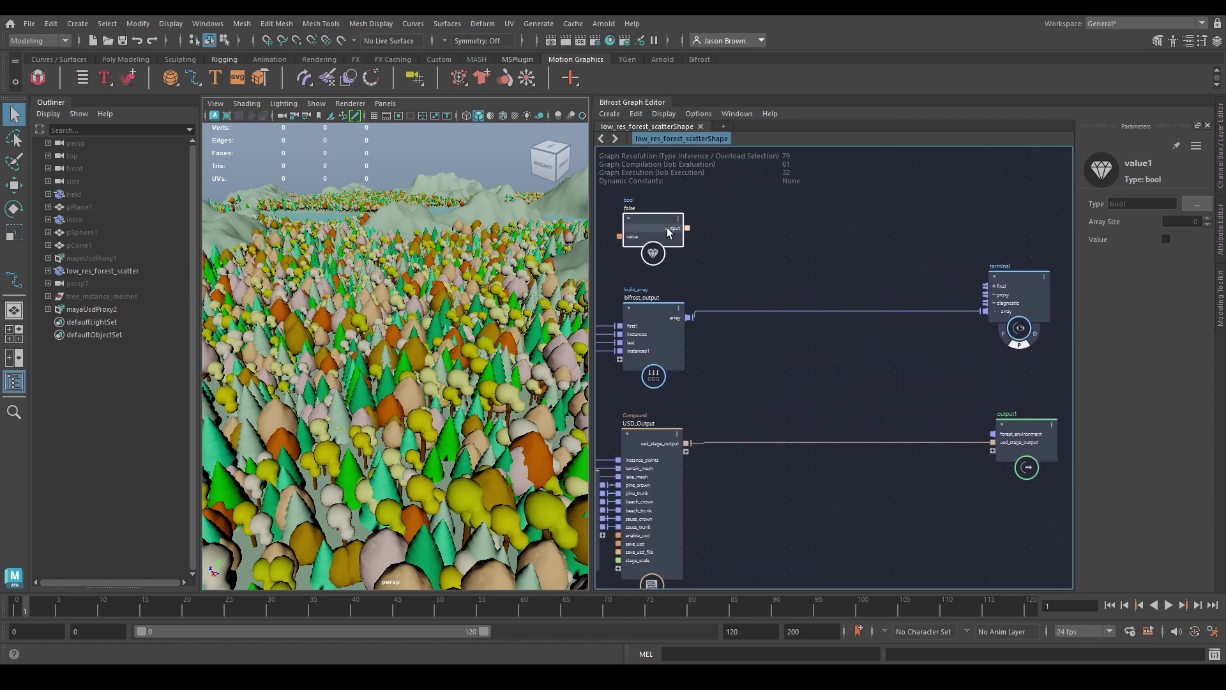
Step: Insert an if node between USD_Output and output1, and connect the Boolean value's output to its condition
{"action": "left_click_drag", "start_coordinate": [865, 458], "coordinate": [880, 454]}
{"action": "key", "text": "Tab"}
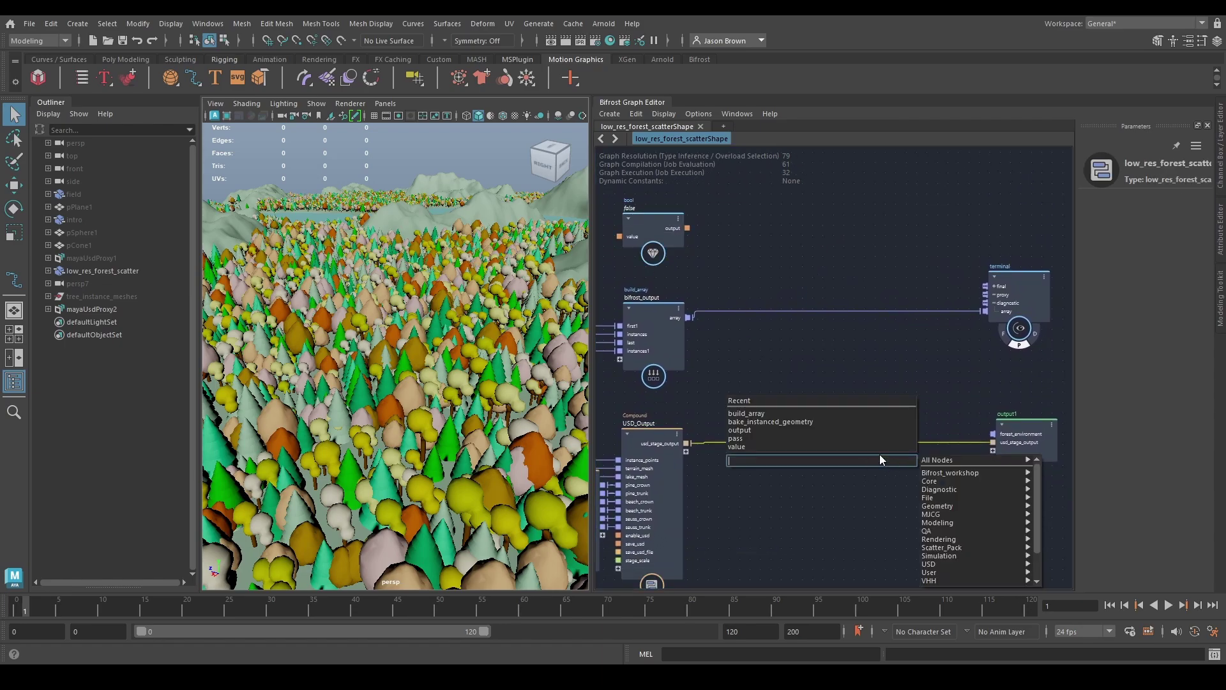
{"action": "type", "text": "if"}
{"action": "key", "text": "Return"}
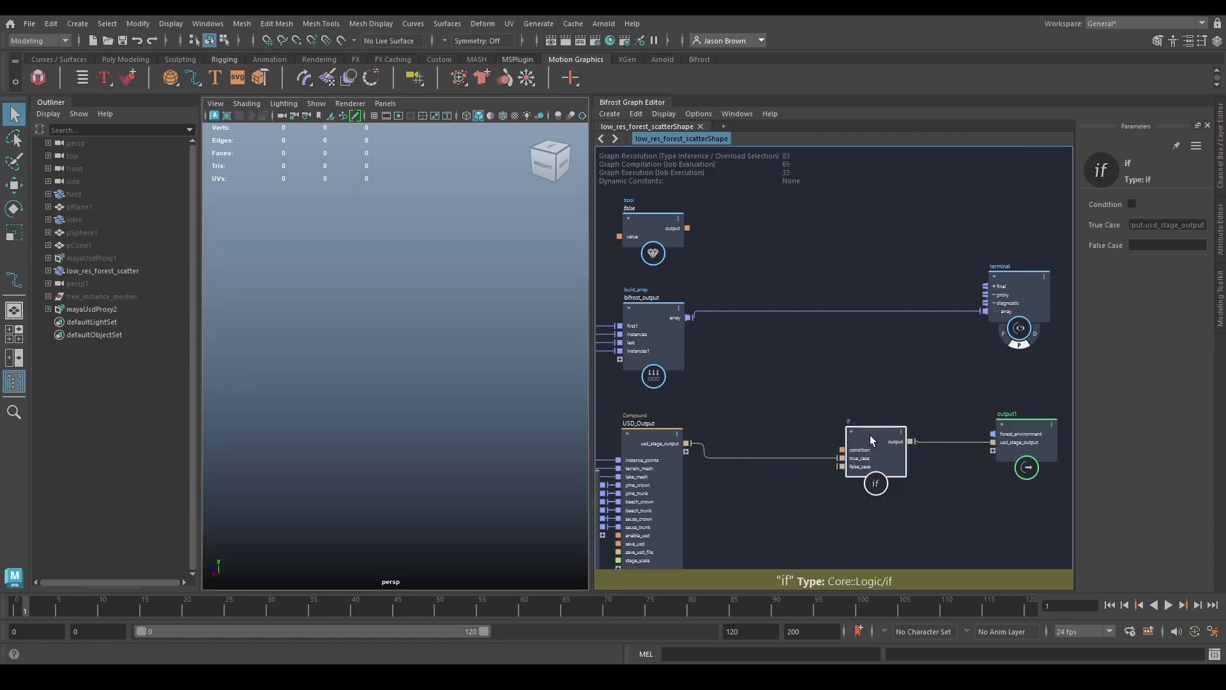
{"action": "left_click_drag", "start_coordinate": [688, 229], "coordinate": [852, 455]}
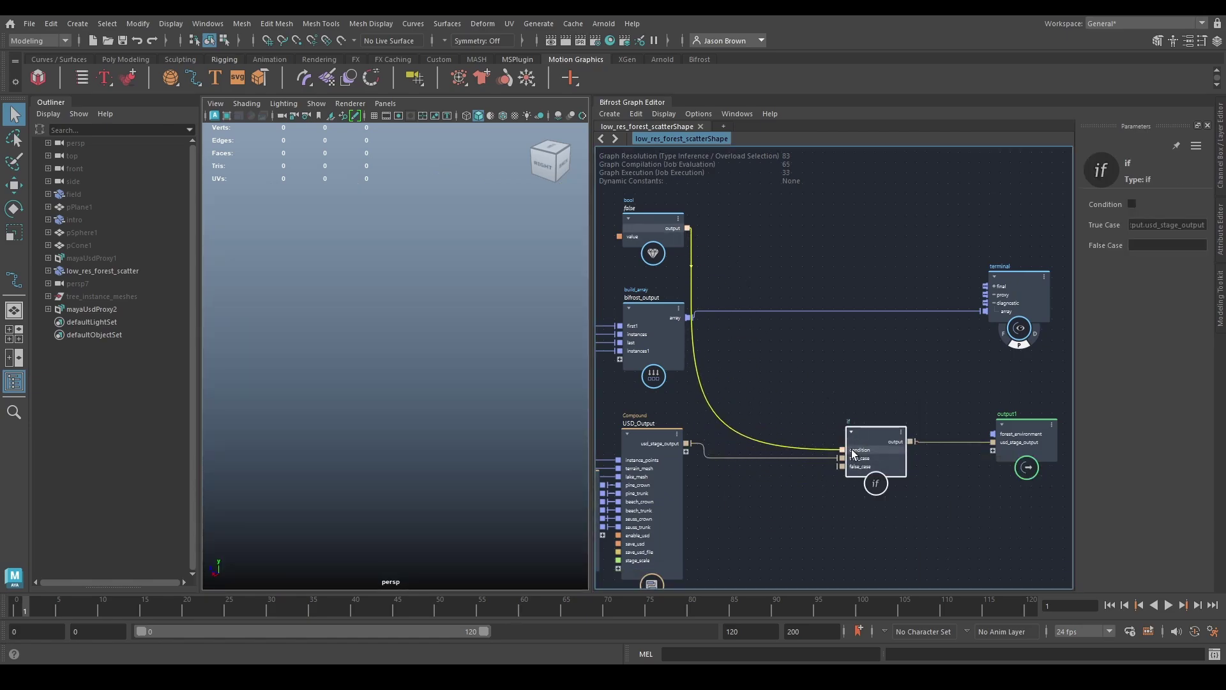
Step: Reposition the USD_Output, Boolean value and bifrost_output nodes so the condition wire runs clear of them
{"action": "middle_click_drag", "start_coordinate": [729, 400], "coordinate": [749, 401], "text": "alt"}
{"action": "left_click", "coordinate": [665, 445]}
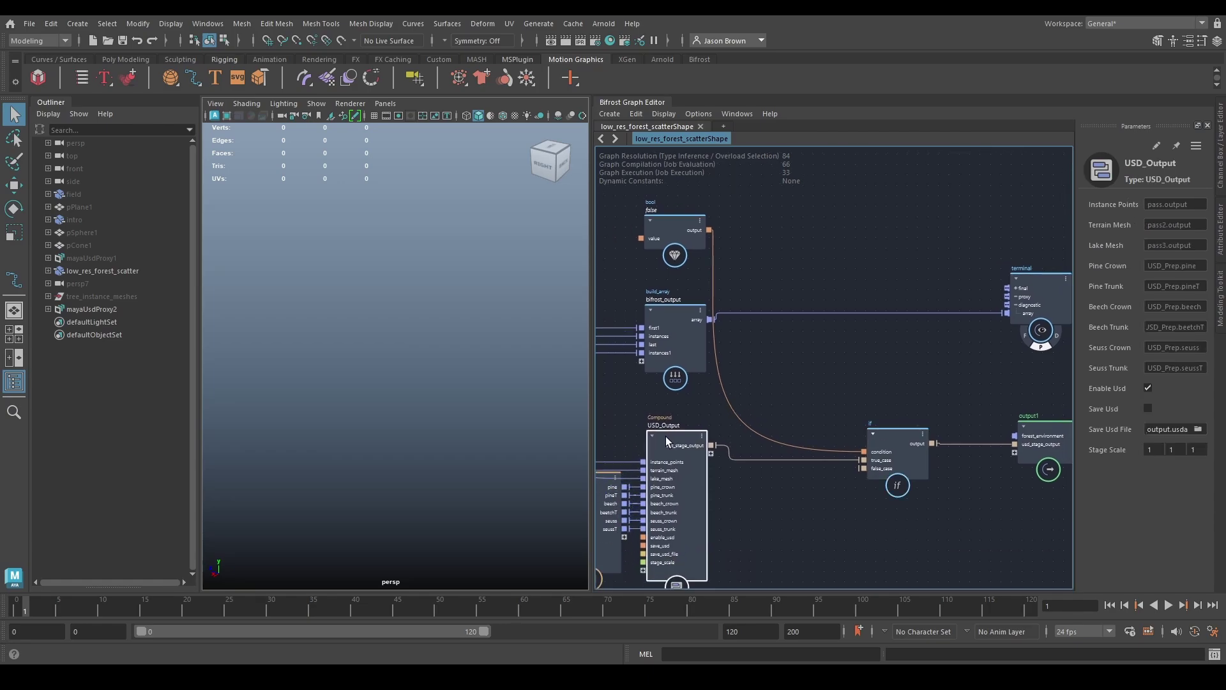
{"action": "left_click_drag", "start_coordinate": [666, 435], "coordinate": [673, 436]}
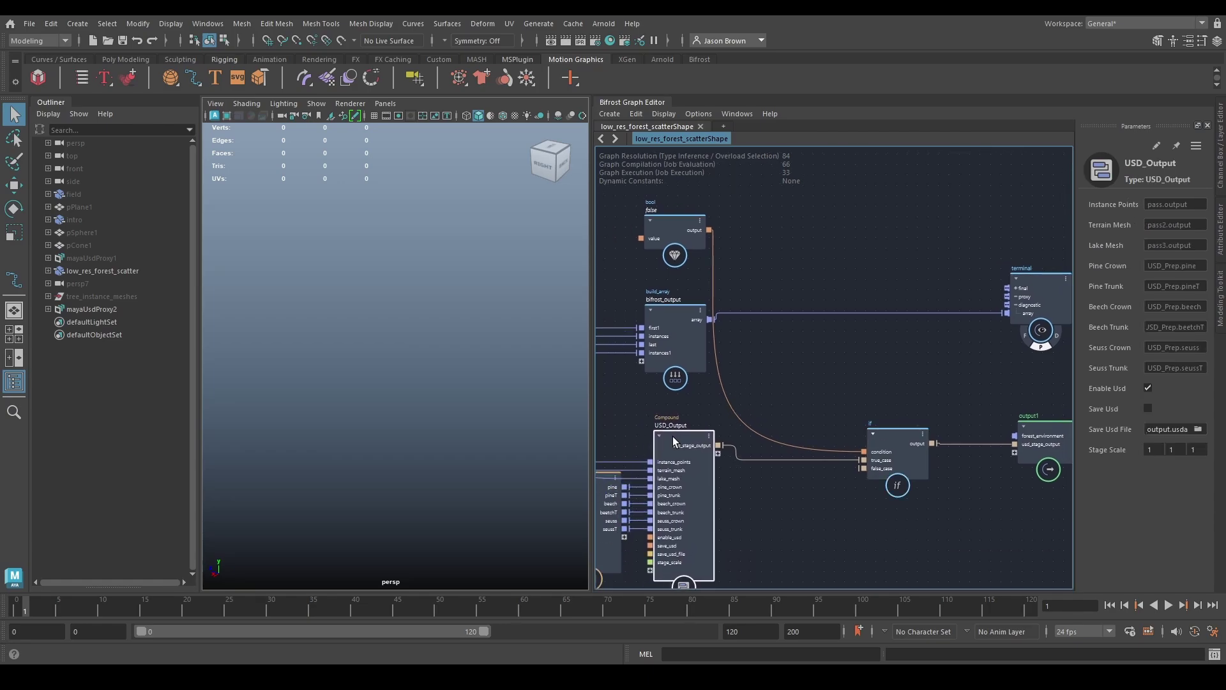
{"action": "left_click", "coordinate": [690, 247]}
{"action": "left_click_drag", "start_coordinate": [690, 247], "coordinate": [729, 247]}
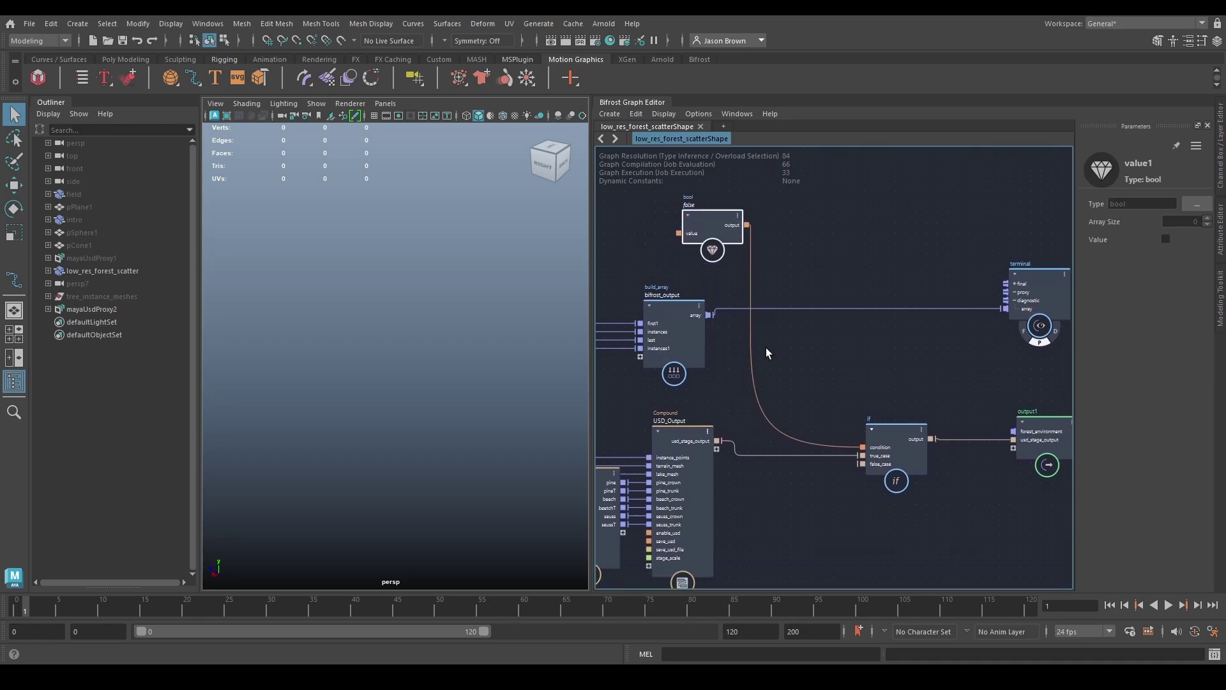
{"action": "left_click", "coordinate": [663, 311]}
{"action": "left_click_drag", "start_coordinate": [664, 307], "coordinate": [654, 305]}
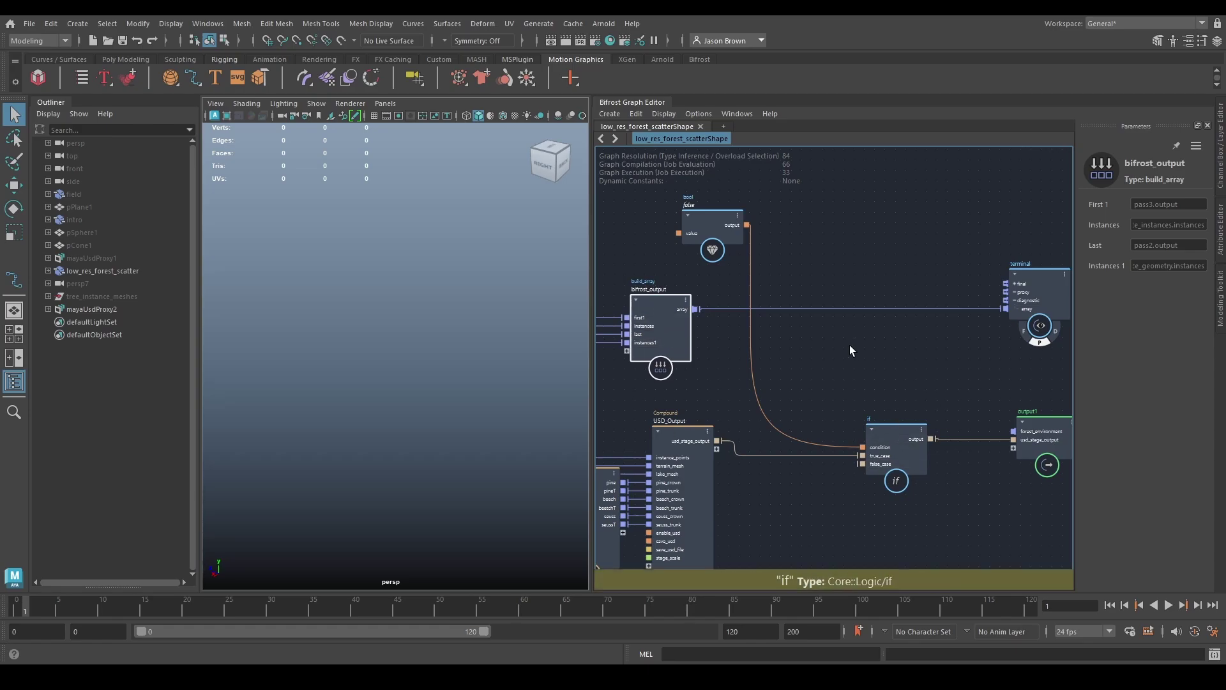
Step: Add a not node fed by the Boolean value's output
{"action": "middle_click_drag", "start_coordinate": [851, 346], "coordinate": [812, 359], "text": "alt"}
{"action": "middle_click_drag", "start_coordinate": [761, 236], "coordinate": [785, 248], "text": "alt"}
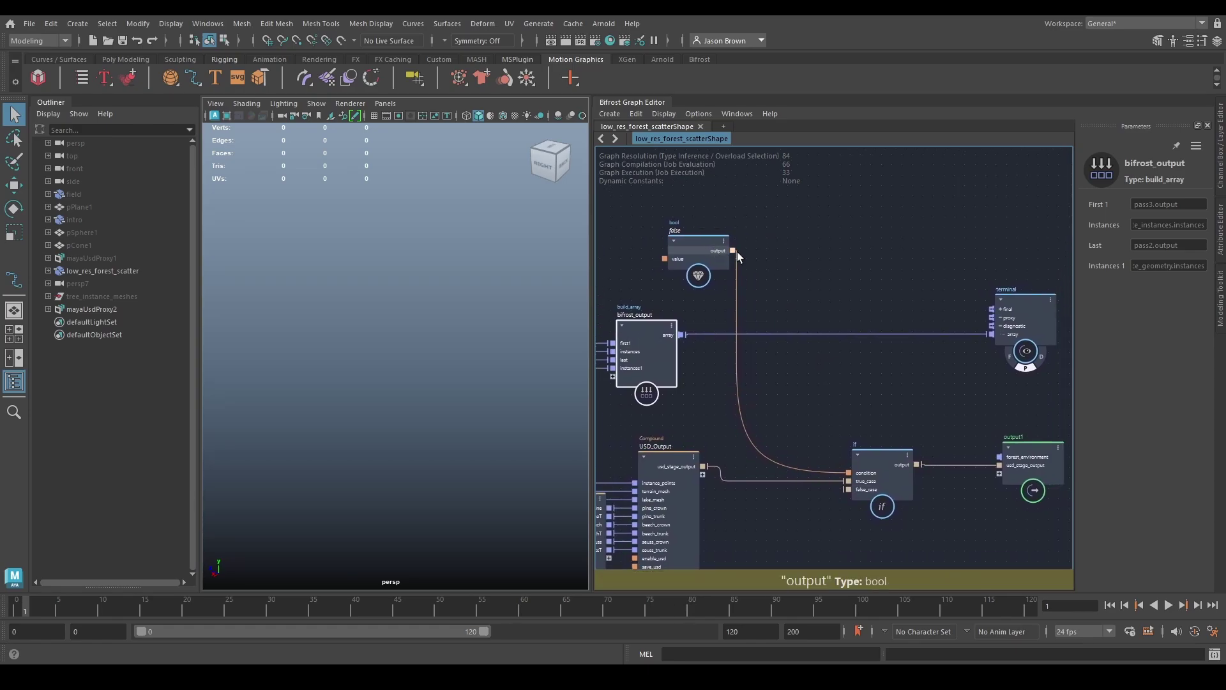
{"action": "left_click_drag", "start_coordinate": [734, 250], "coordinate": [760, 249]}
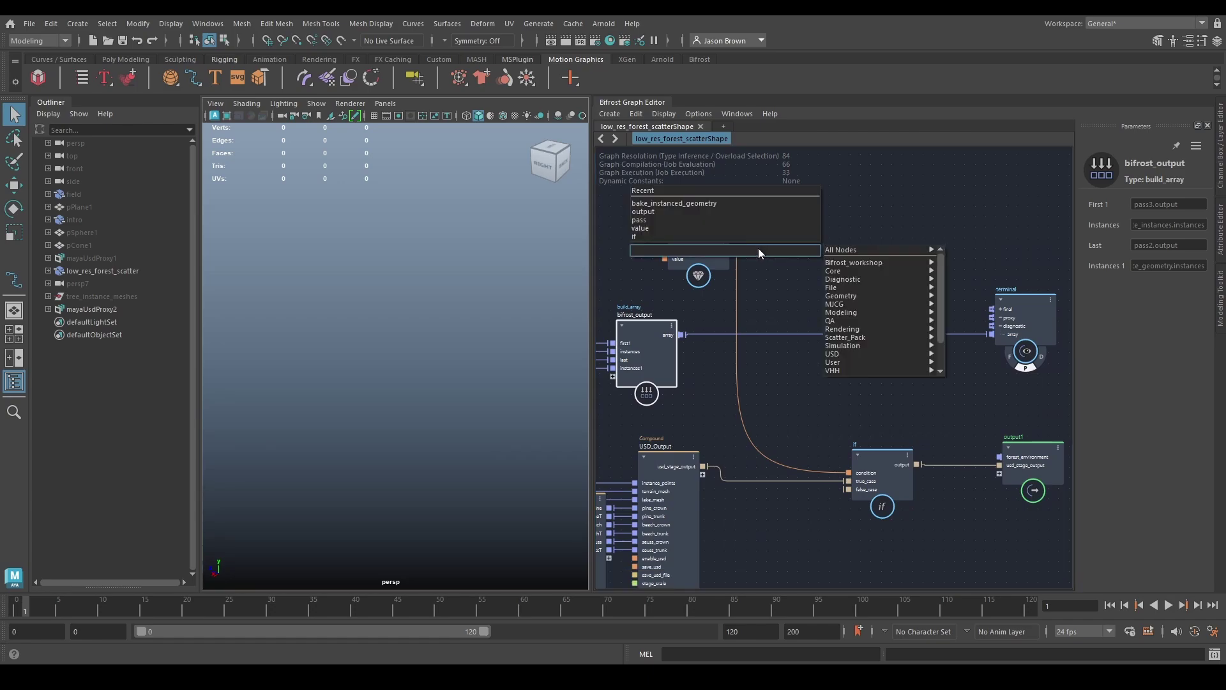
{"action": "type", "text": "not"}
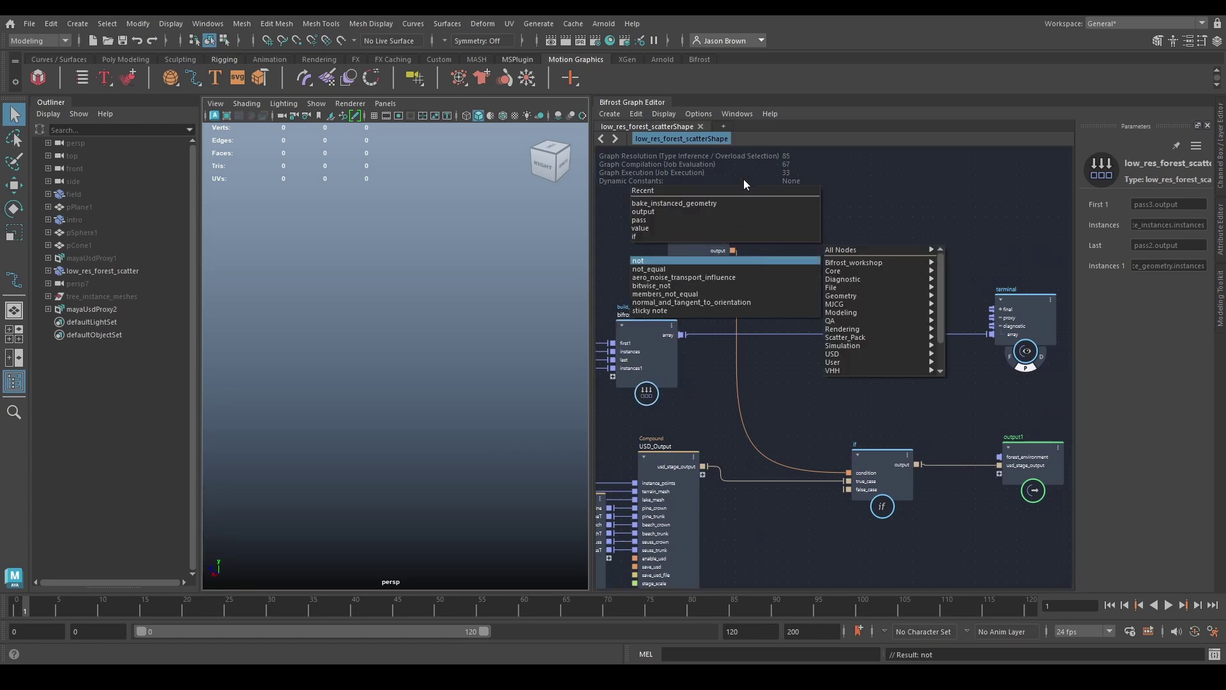
{"action": "key", "text": "Return"}
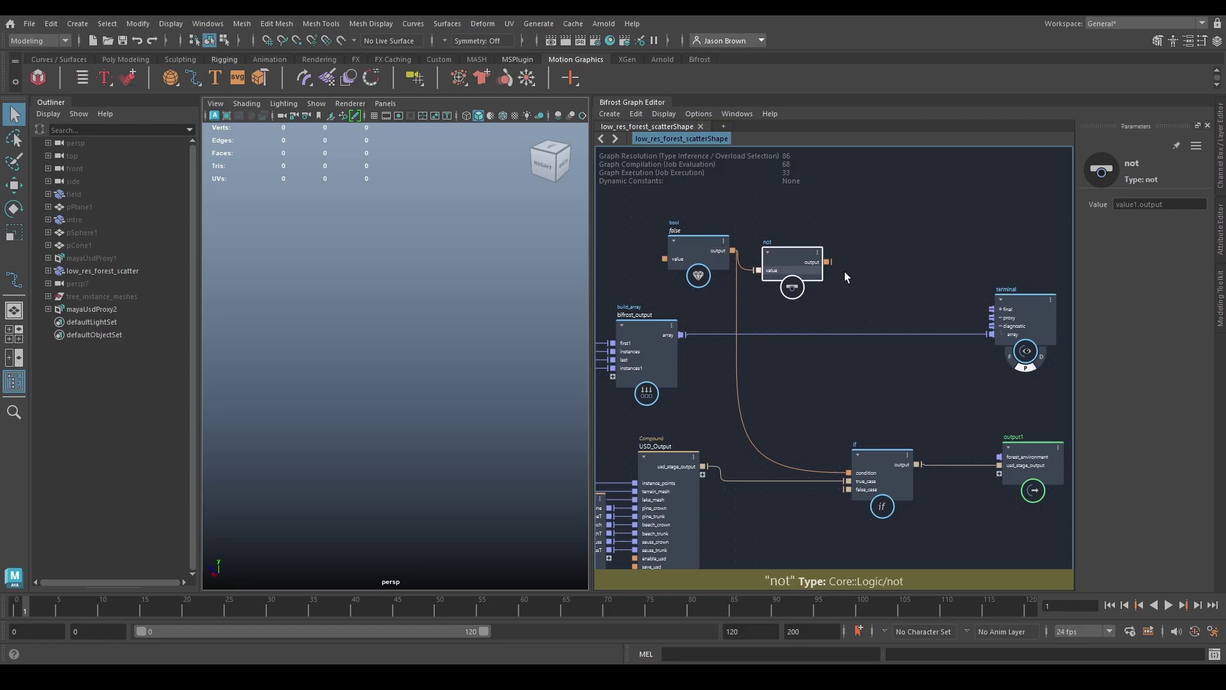
Step: Insert an if node between bifrost_output and the terminal, and connect the not node's output to its condition
{"action": "middle_click_drag", "start_coordinate": [894, 274], "coordinate": [833, 262]}
{"action": "left_click", "coordinate": [838, 350]}
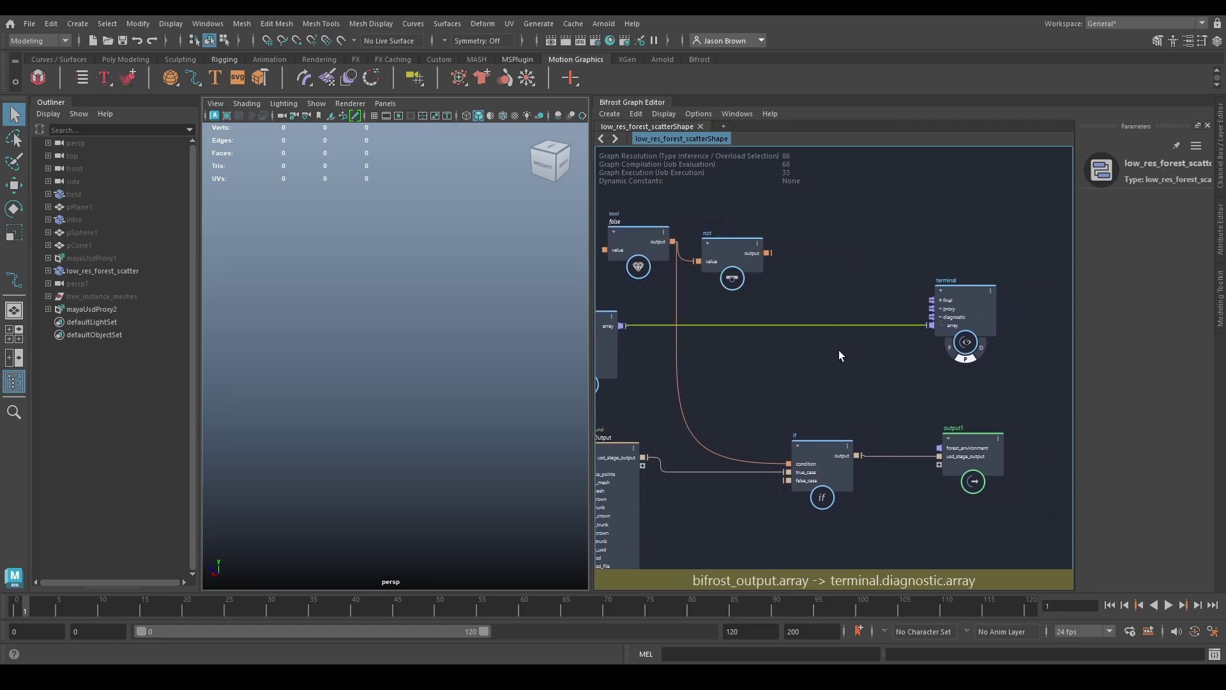
{"action": "key", "text": "Tab"}
{"action": "type", "text": "if"}
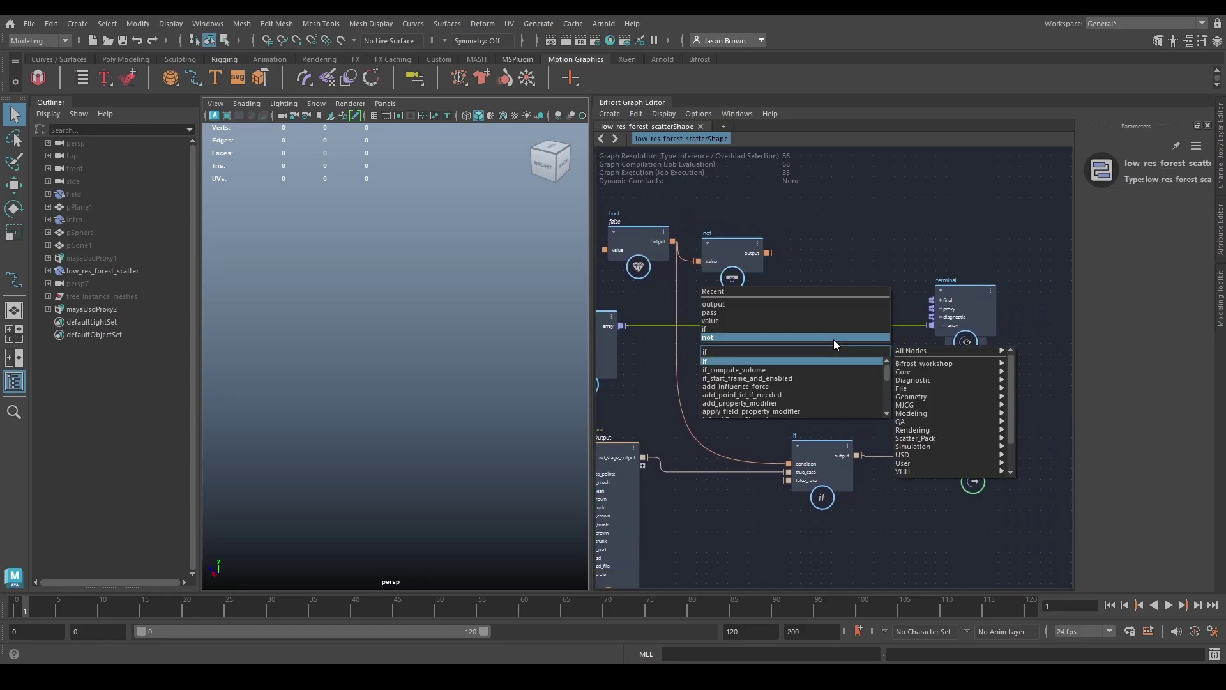
{"action": "key", "text": "Return"}
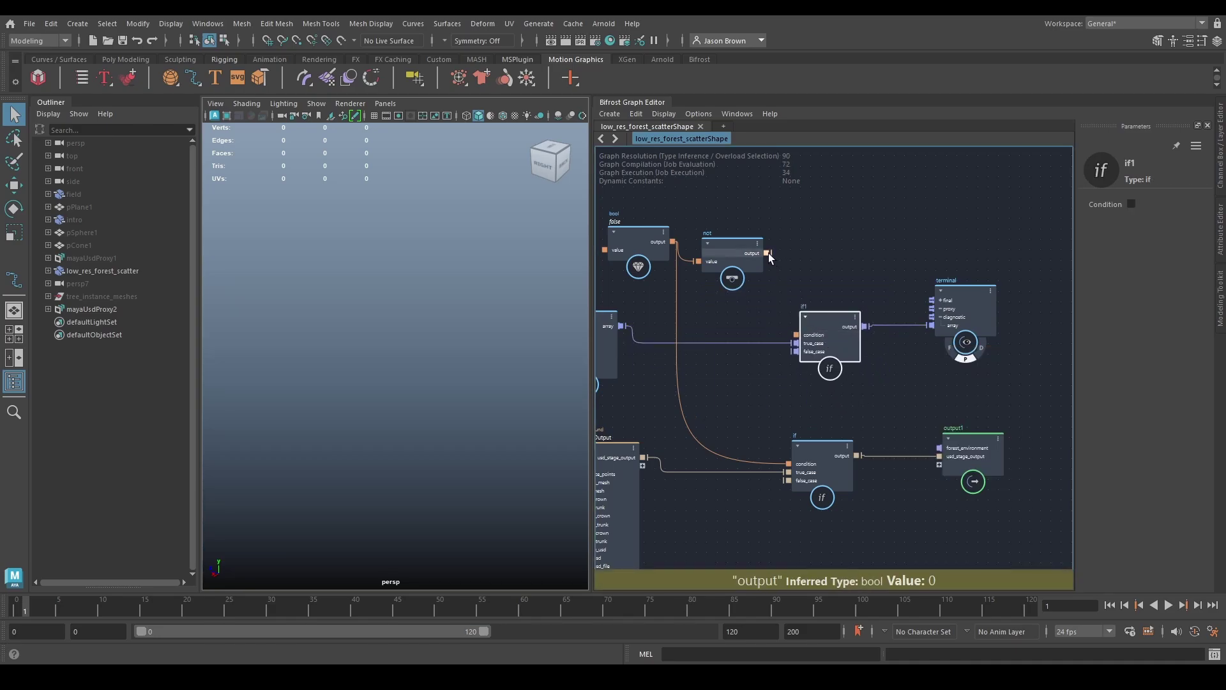
{"action": "left_click_drag", "start_coordinate": [768, 254], "coordinate": [795, 334]}
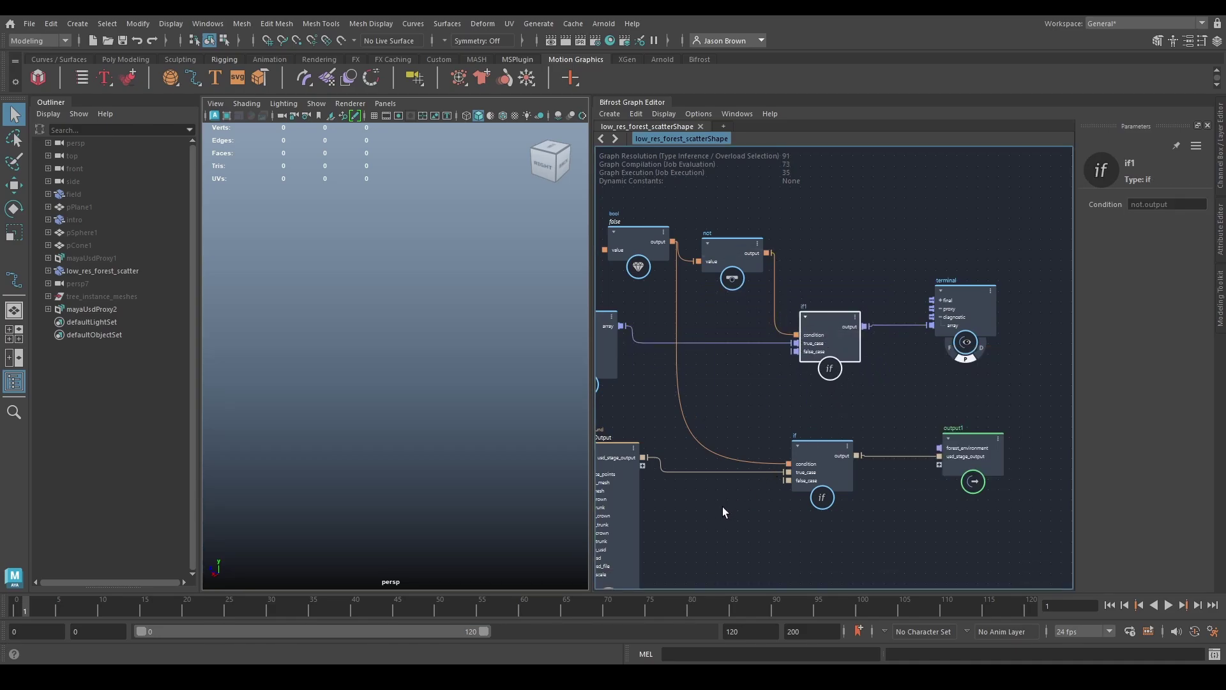
Step: Review the two switch branches and move the terminal node higher in the graph, above if1's output
{"action": "left_click_drag", "start_coordinate": [713, 465], "coordinate": [714, 464]}
{"action": "middle_click_drag", "start_coordinate": [772, 523], "coordinate": [850, 541], "text": "alt"}
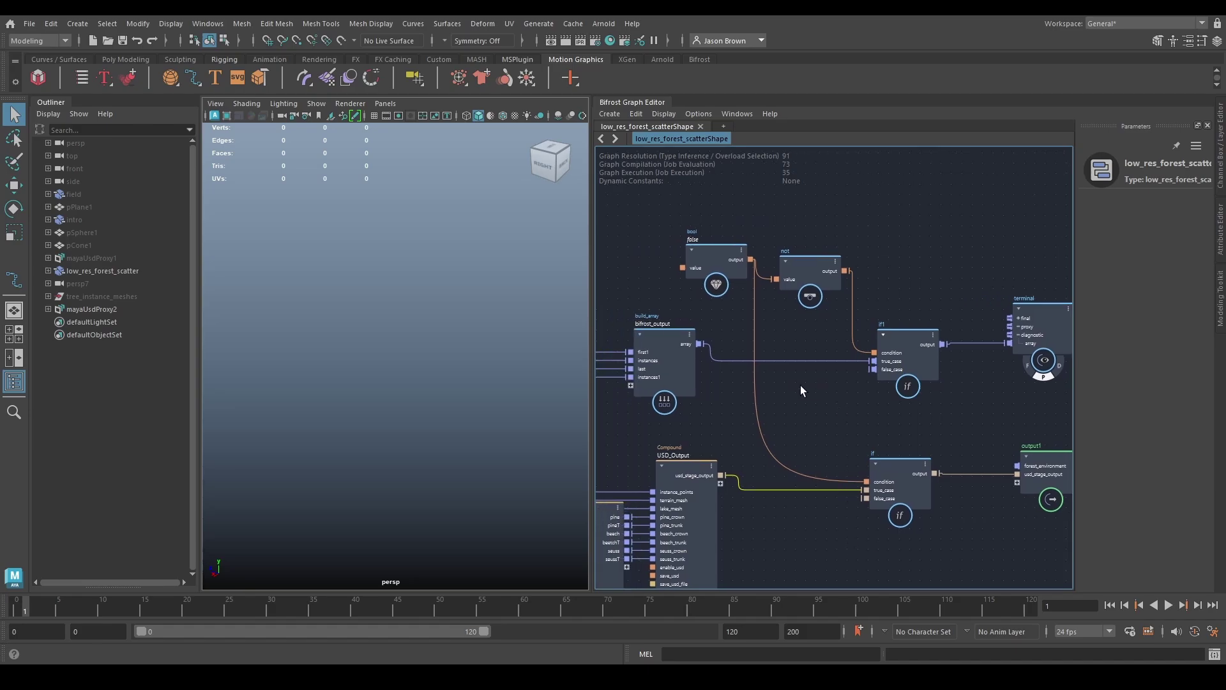
{"action": "left_click_drag", "start_coordinate": [806, 341], "coordinate": [807, 341]}
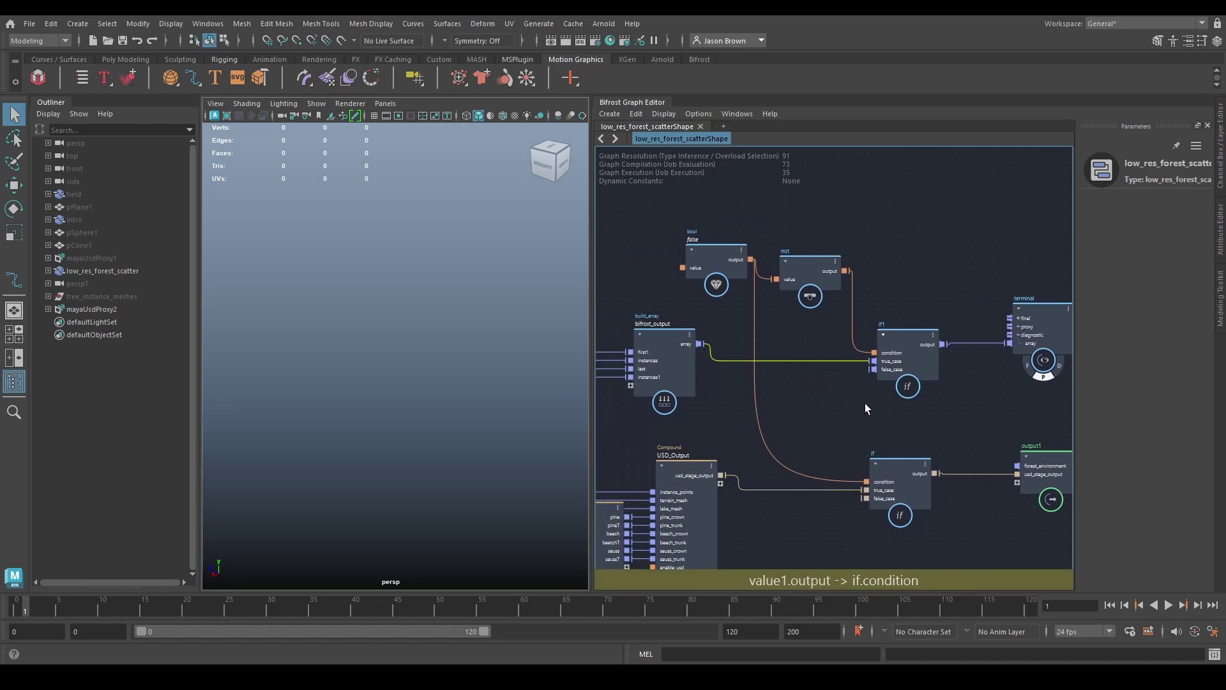
{"action": "middle_click_drag", "start_coordinate": [865, 404], "coordinate": [753, 392]}
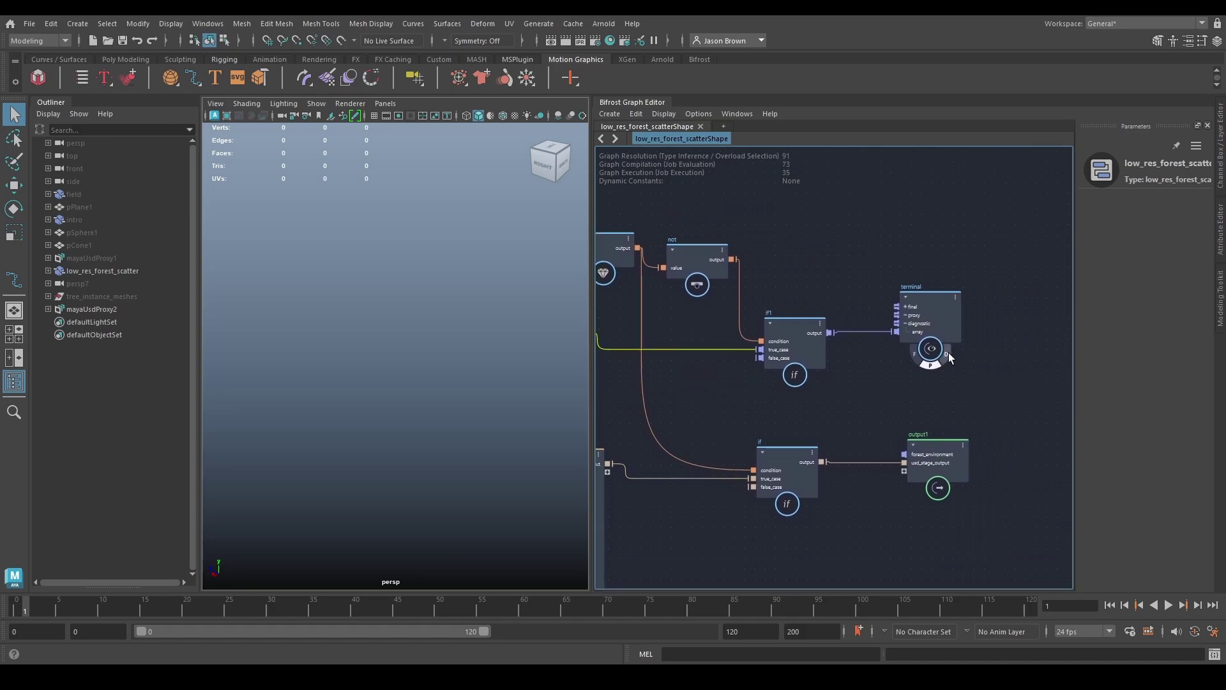
{"action": "left_click_drag", "start_coordinate": [941, 346], "coordinate": [960, 291]}
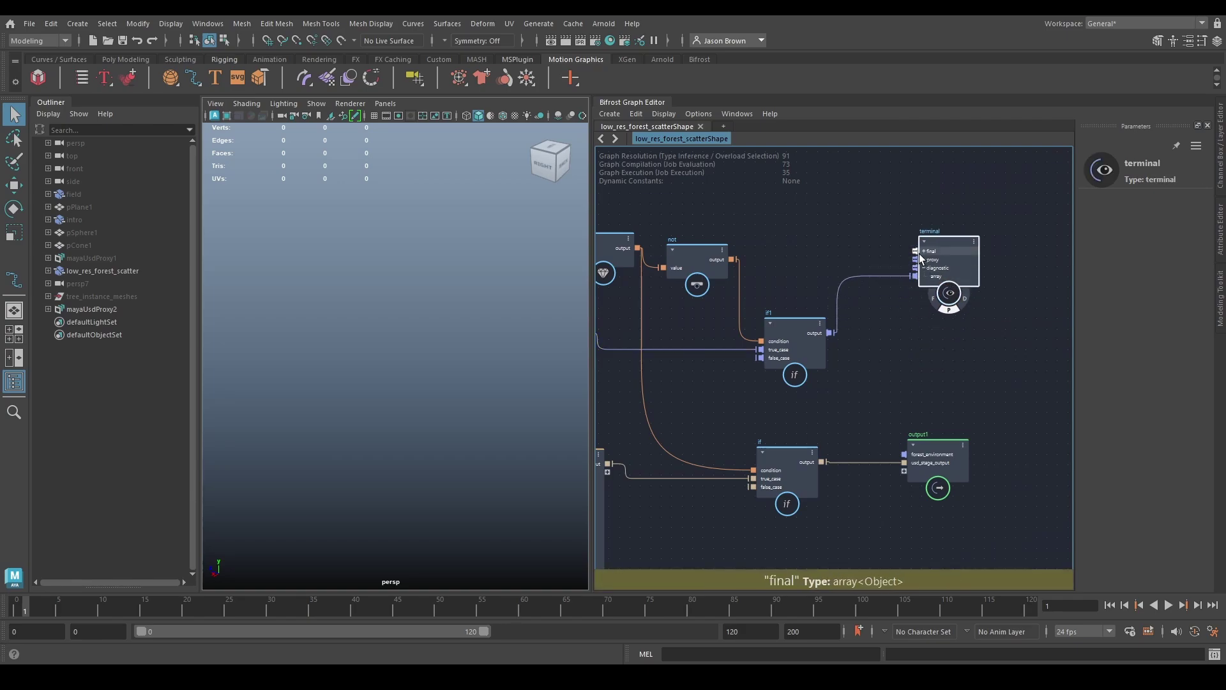
Step: Delete the terminal node and connect if1's output to the forest_environment port of output1
{"action": "key", "text": "Delete"}
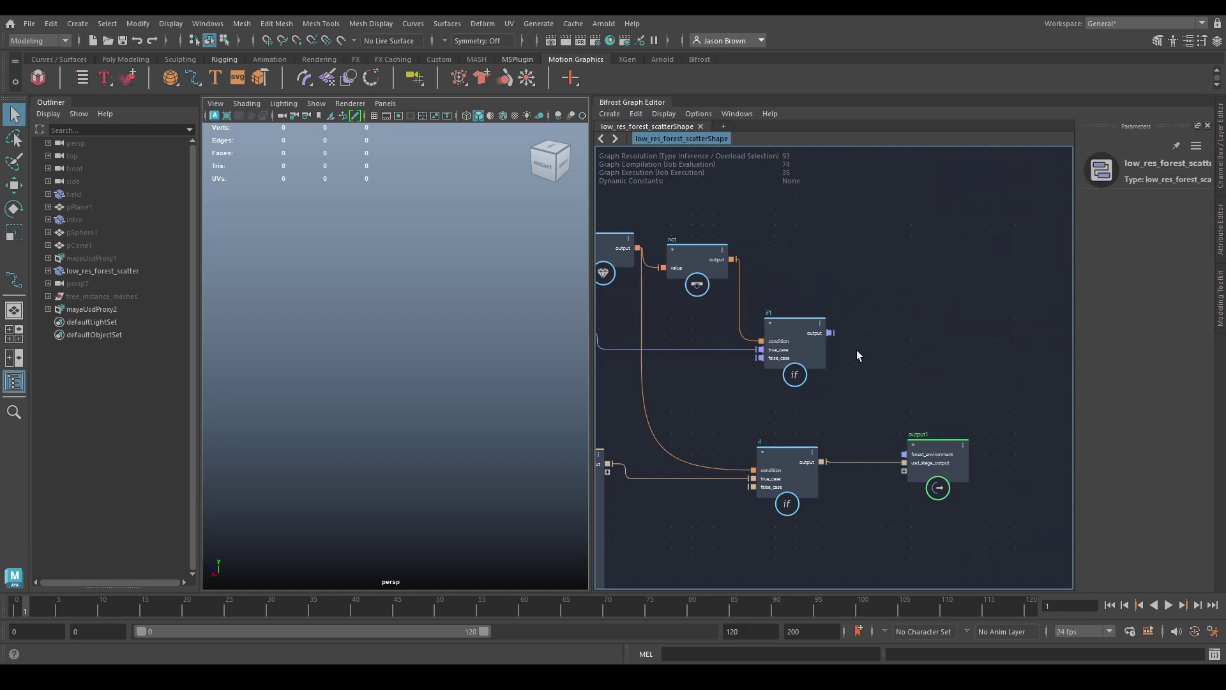
{"action": "left_click_drag", "start_coordinate": [833, 333], "coordinate": [910, 455]}
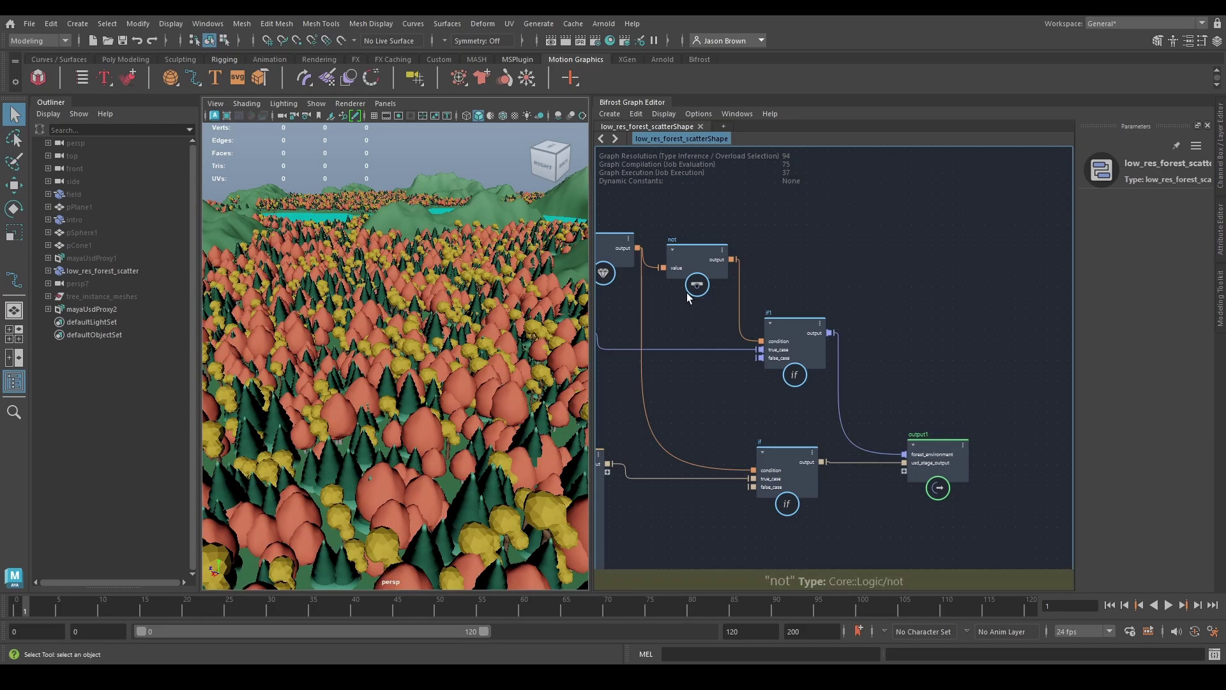
Step: Test the switch by toggling the Boolean node's value between true and false twice, ending on false
{"action": "middle_click_drag", "start_coordinate": [697, 268], "coordinate": [807, 277]}
{"action": "left_click", "coordinate": [669, 243]}
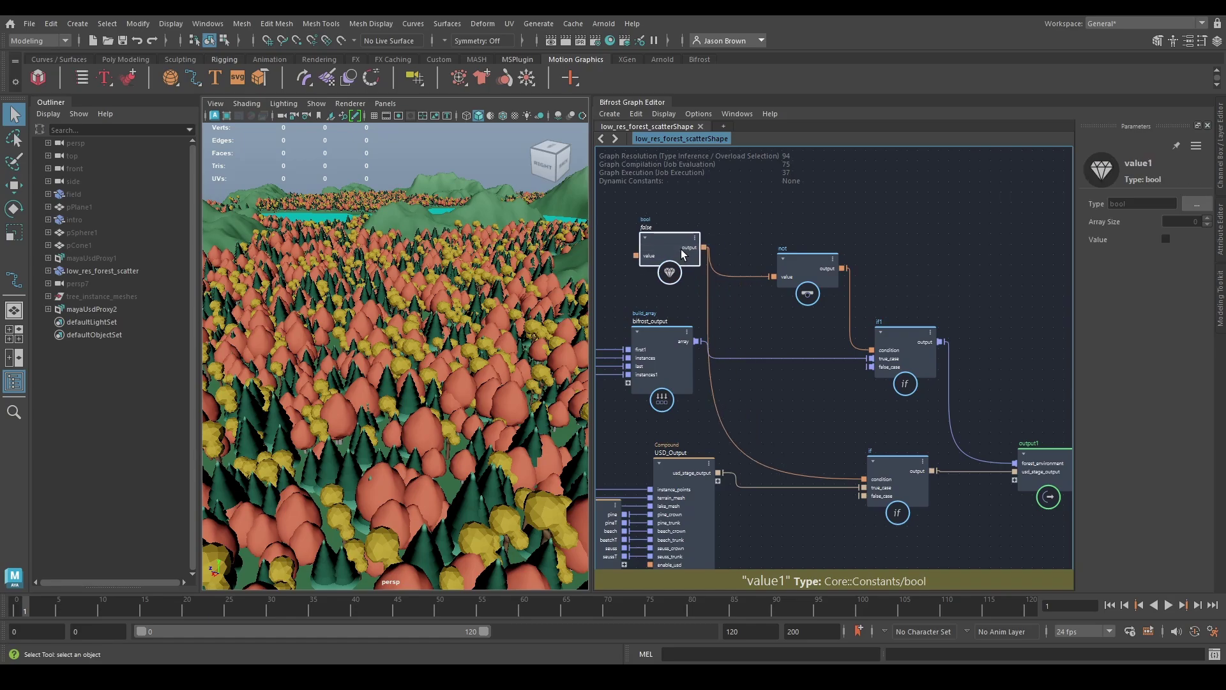
{"action": "left_click", "coordinate": [1166, 239]}
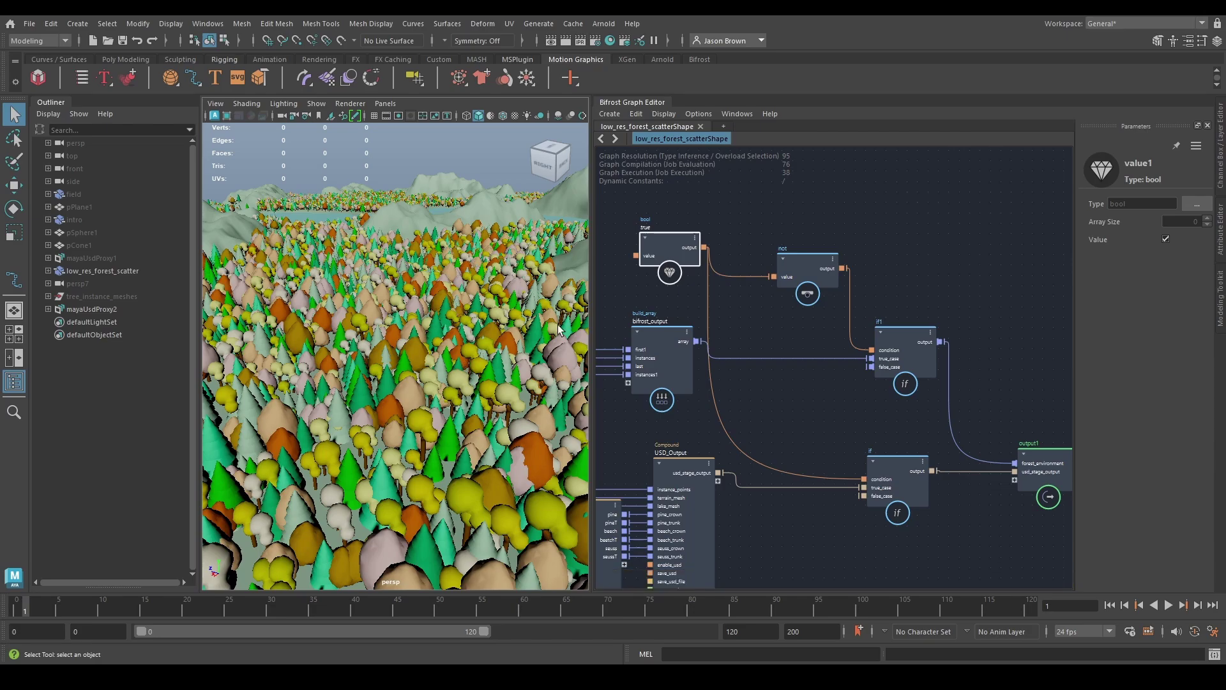
{"action": "left_click", "coordinate": [1166, 238]}
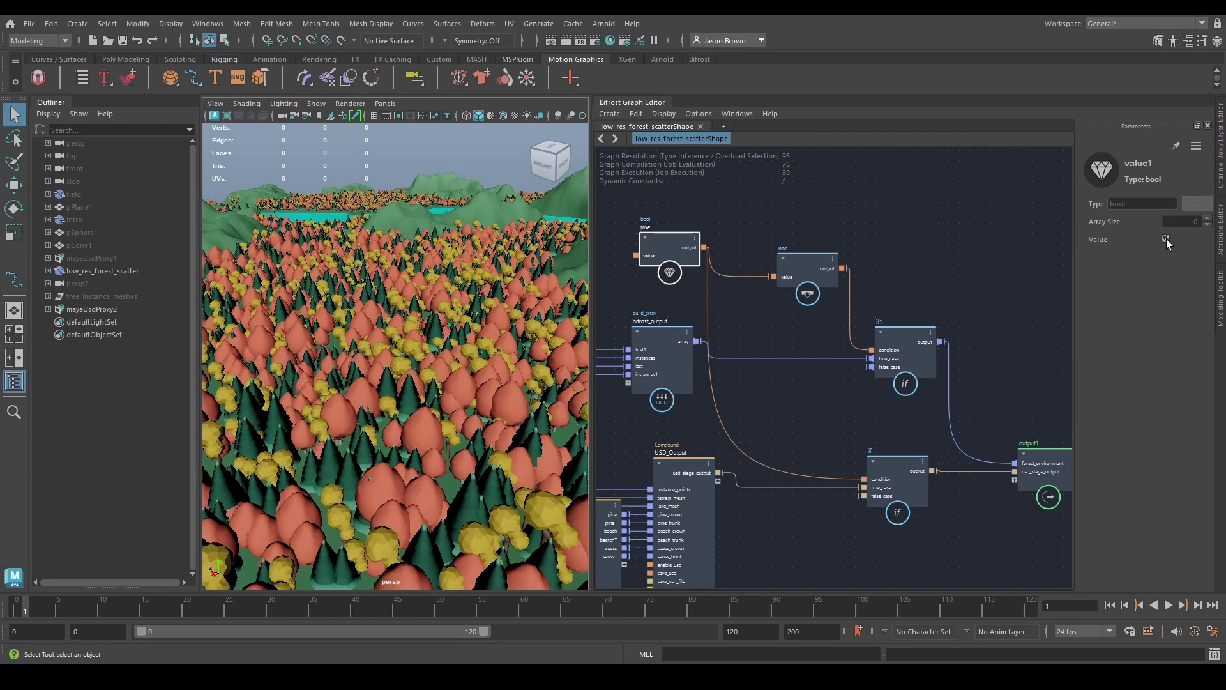
{"action": "left_click", "coordinate": [1166, 239]}
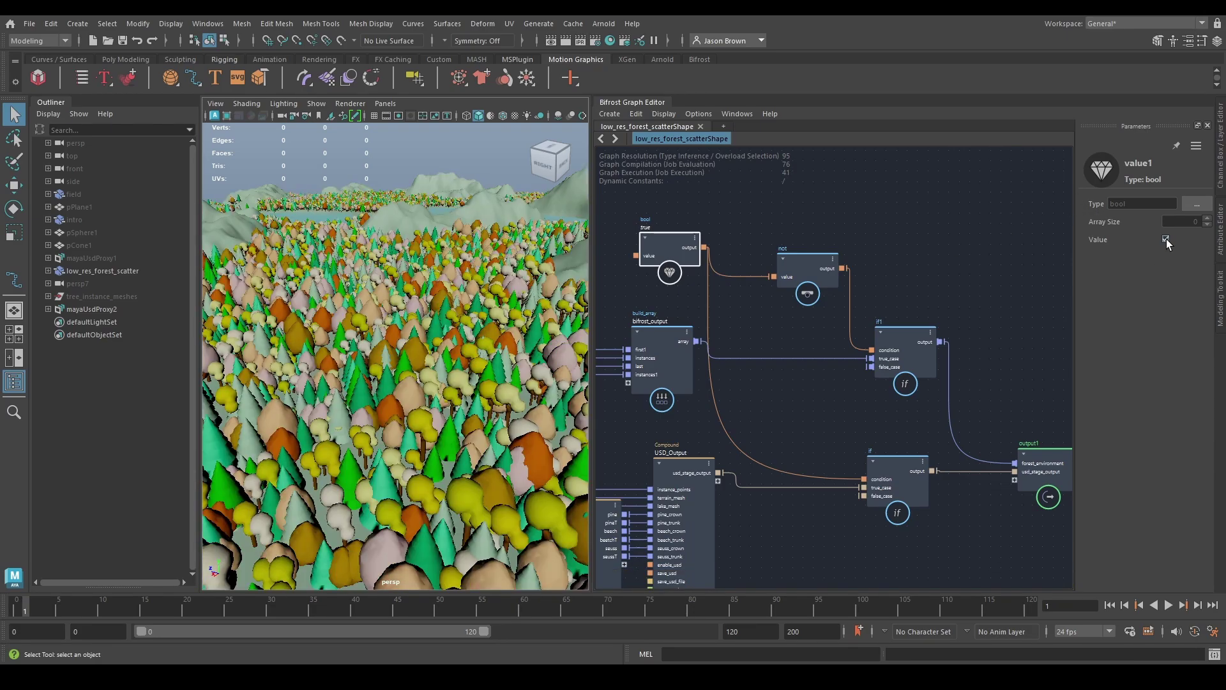
{"action": "left_click", "coordinate": [1166, 239]}
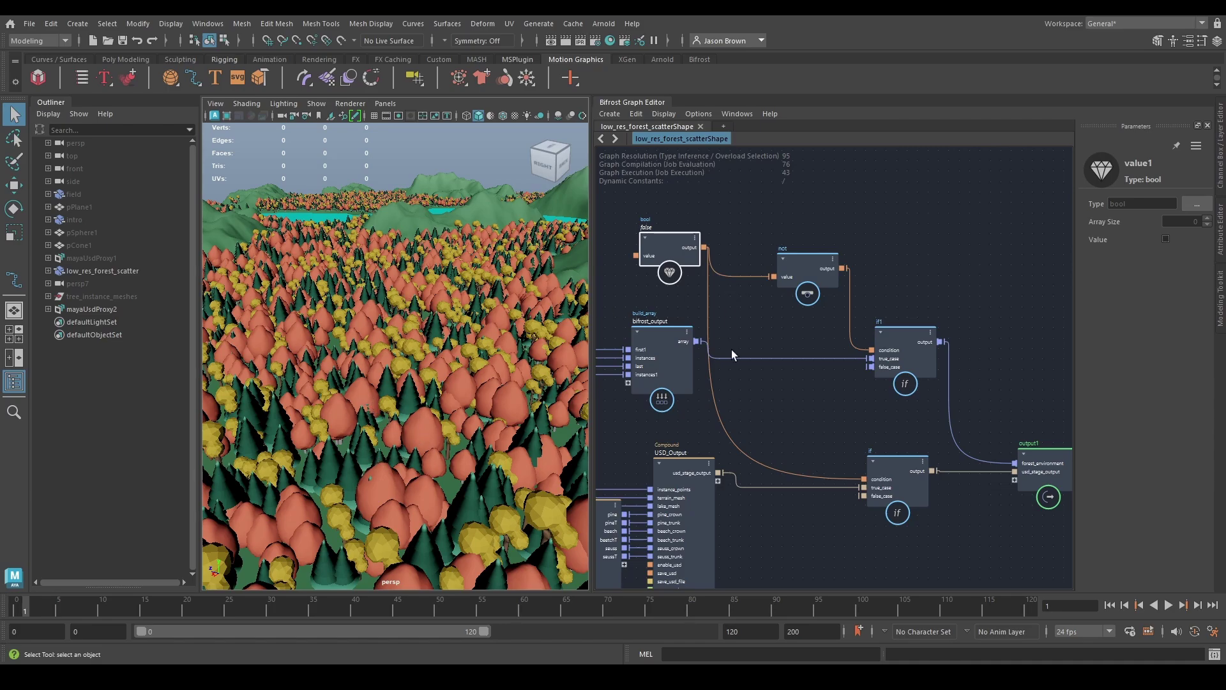
Step: Set the Boolean node's value to true to switch the forest to the USD stage output
{"action": "middle_click_drag", "start_coordinate": [843, 461], "coordinate": [793, 429], "text": "alt"}
{"action": "scroll", "coordinate": [890, 478], "scroll_direction": "down", "scroll_amount": 1}
{"action": "middle_click_drag", "start_coordinate": [893, 488], "coordinate": [946, 459], "text": "alt"}
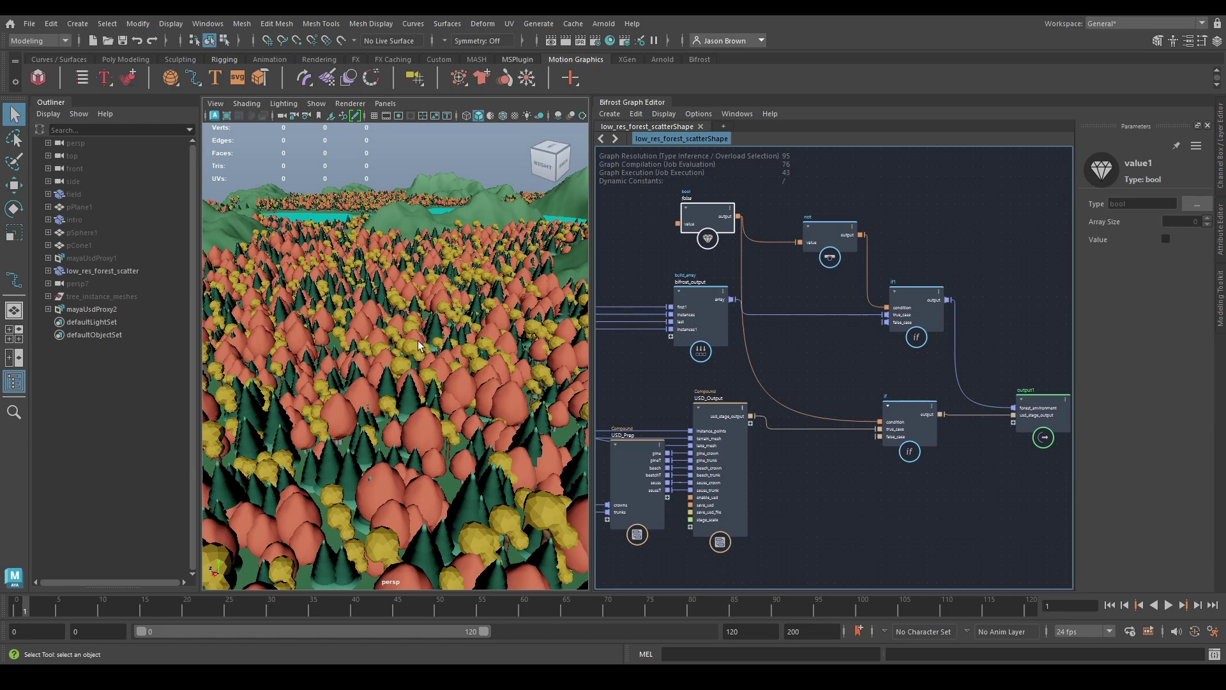
{"action": "left_click", "coordinate": [1166, 239]}
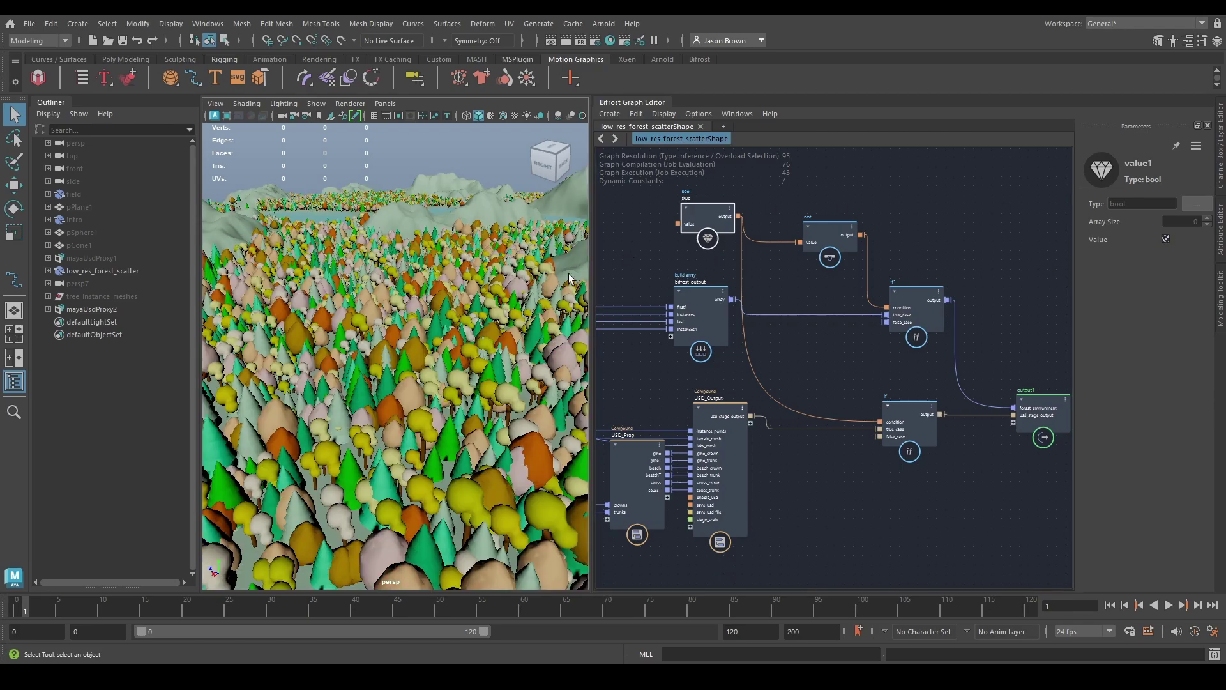